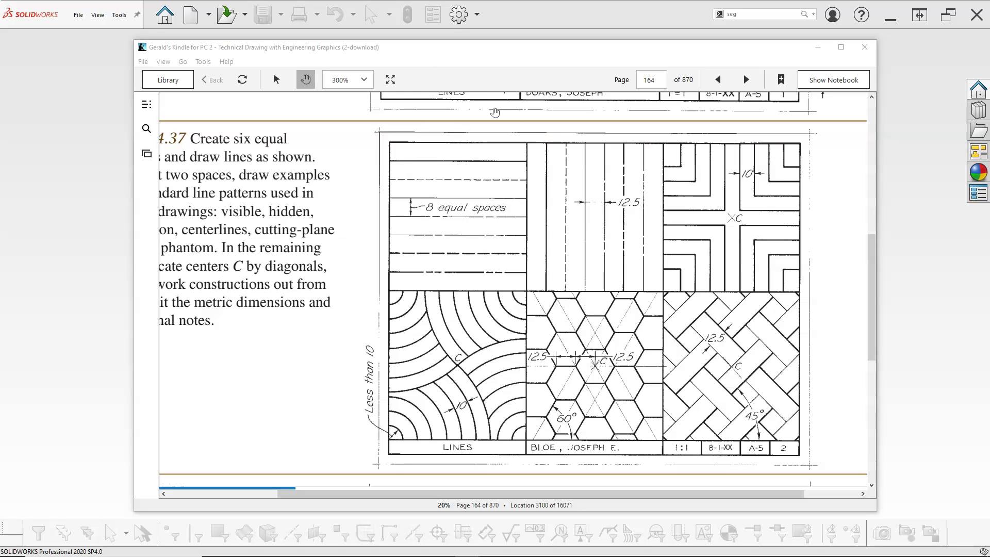
Step: Move the reference drawing window off the screen, create a part from the Part template and set its units to MMGS
{"action": "left_click_drag", "start_coordinate": [418, 49], "coordinate": [989, 67]}
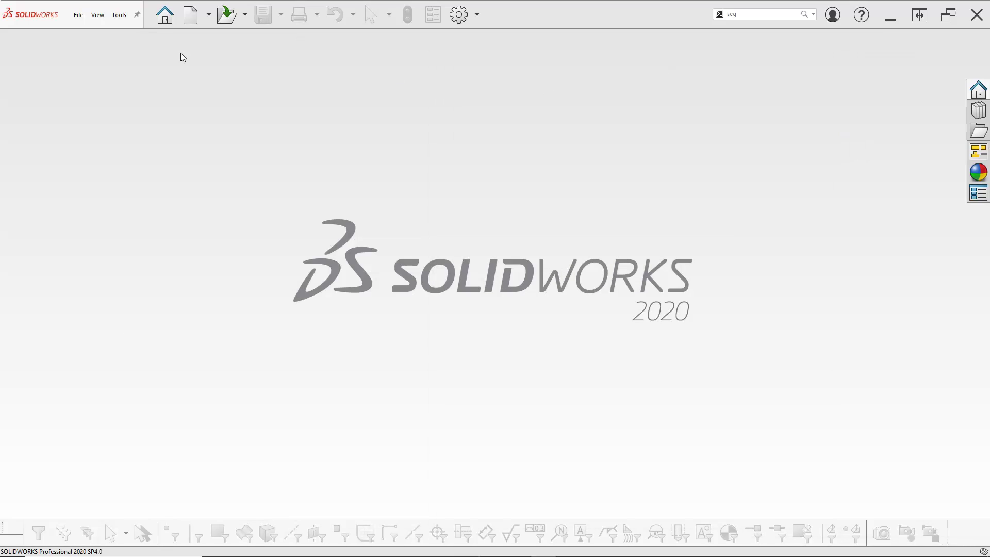
{"action": "left_click", "coordinate": [181, 16]}
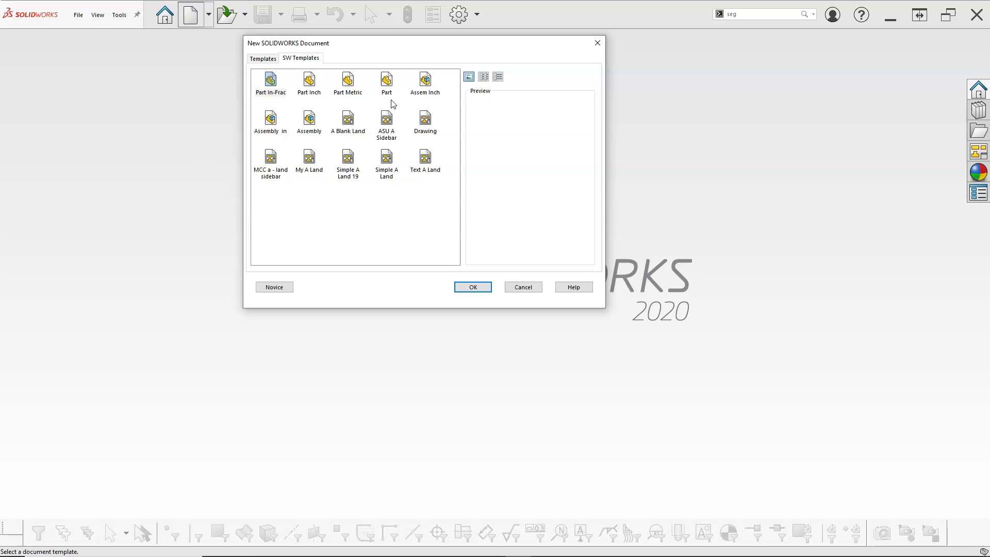
{"action": "left_click", "coordinate": [388, 83]}
{"action": "double_click", "coordinate": [389, 83]}
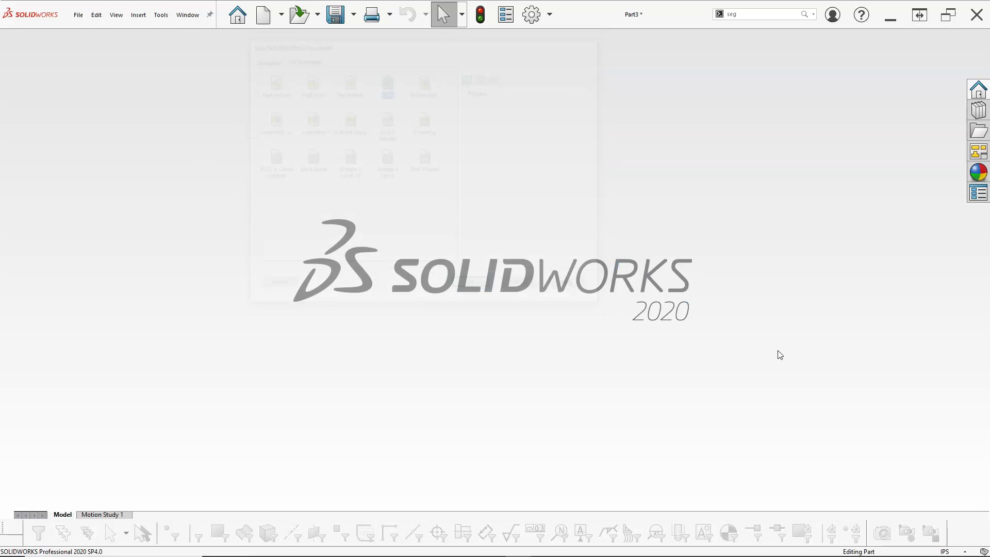
{"action": "left_click", "coordinate": [963, 552]}
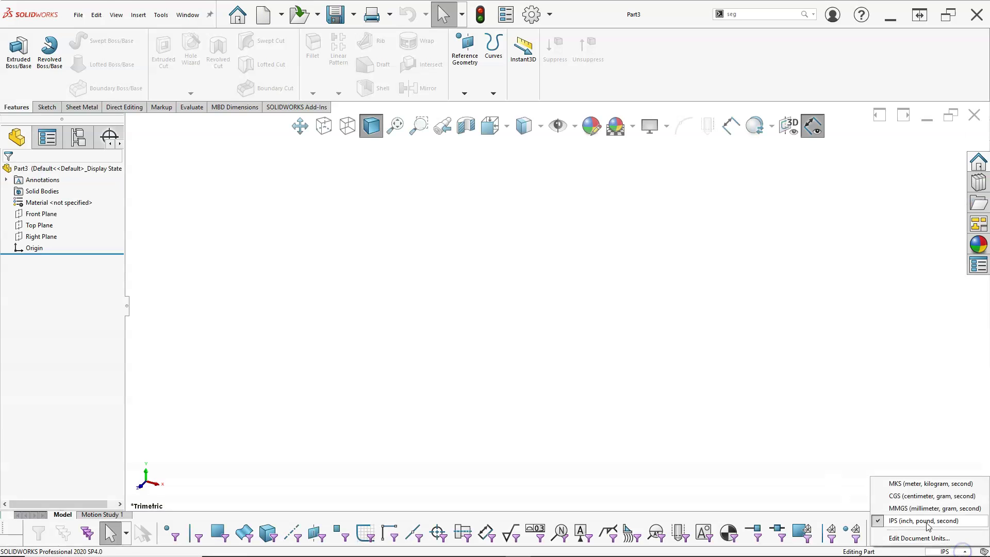
{"action": "left_click", "coordinate": [897, 508]}
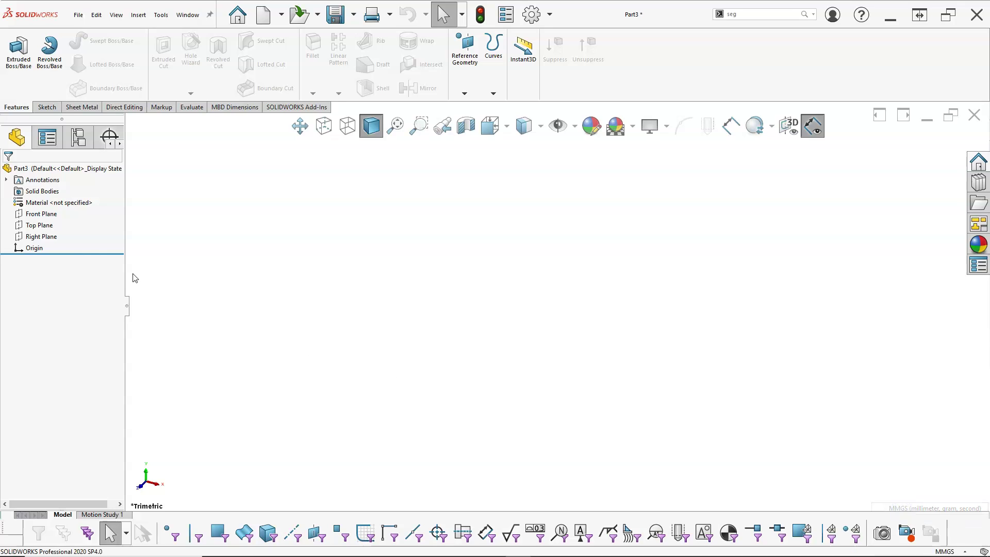
Step: Start a sketch on the Front Plane and draw a corner rectangle about 146 by 62 mm, down and right from the origin
{"action": "left_click", "coordinate": [51, 216]}
{"action": "left_click", "coordinate": [89, 200]}
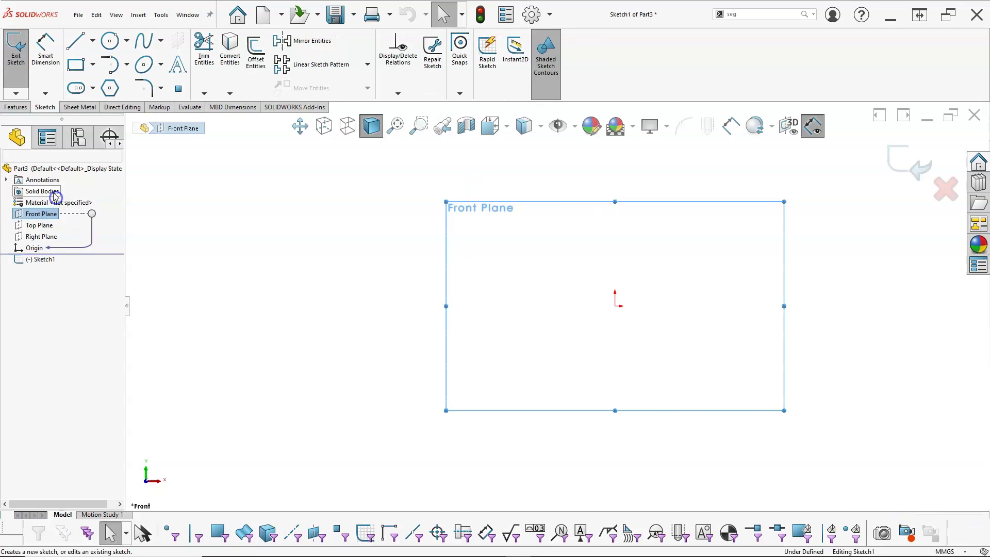
{"action": "left_click", "coordinate": [72, 72]}
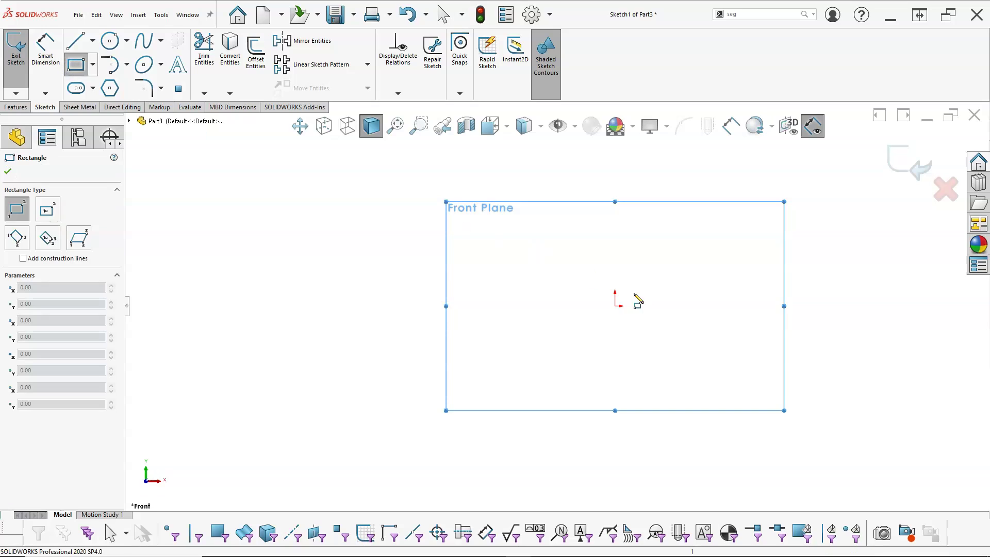
{"action": "left_click", "coordinate": [615, 307]}
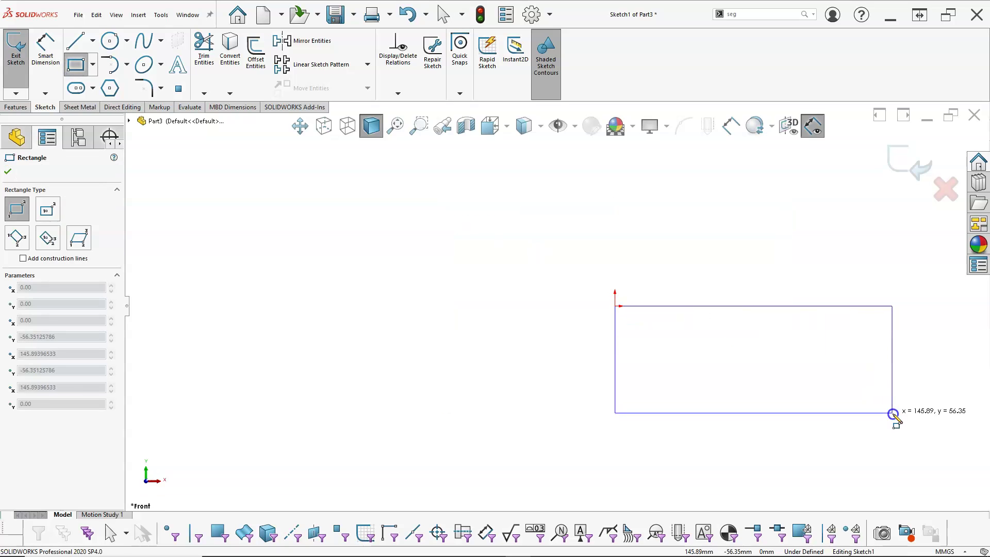
{"action": "left_click", "coordinate": [893, 423]}
Step: Dimension the rectangle's left edge as 12.5*14, giving a 175 mm height
{"action": "right_click", "coordinate": [786, 257]}
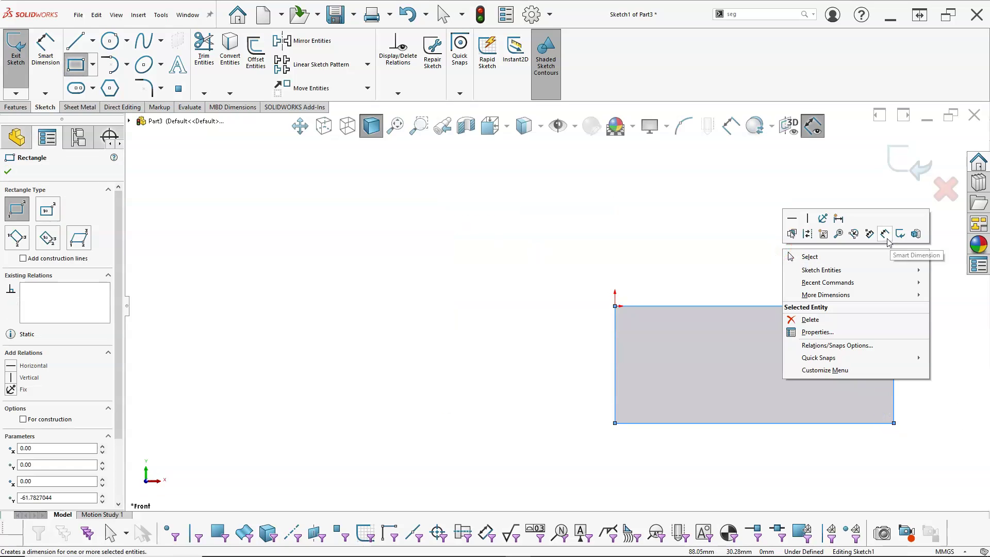
{"action": "left_click", "coordinate": [887, 230]}
{"action": "left_click", "coordinate": [616, 361]}
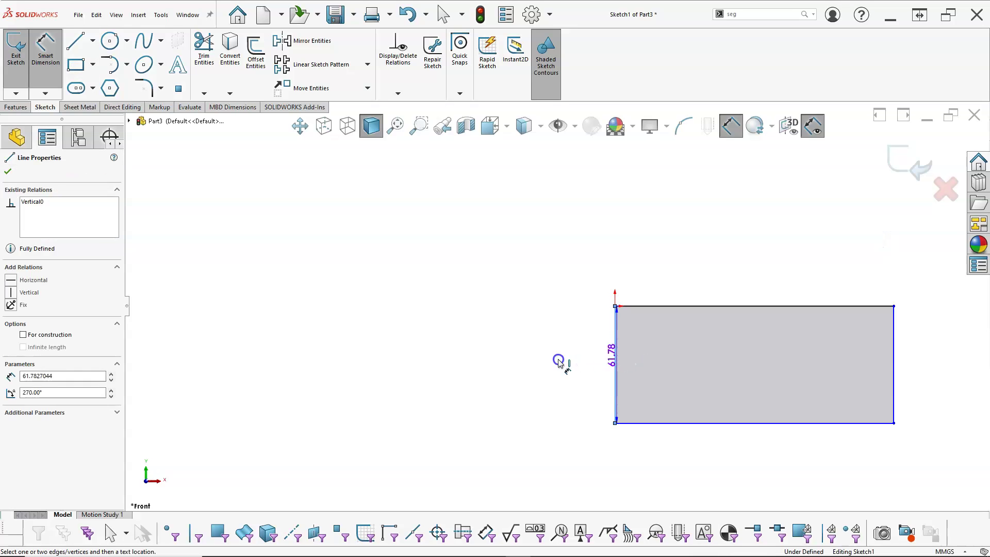
{"action": "left_click", "coordinate": [532, 357]}
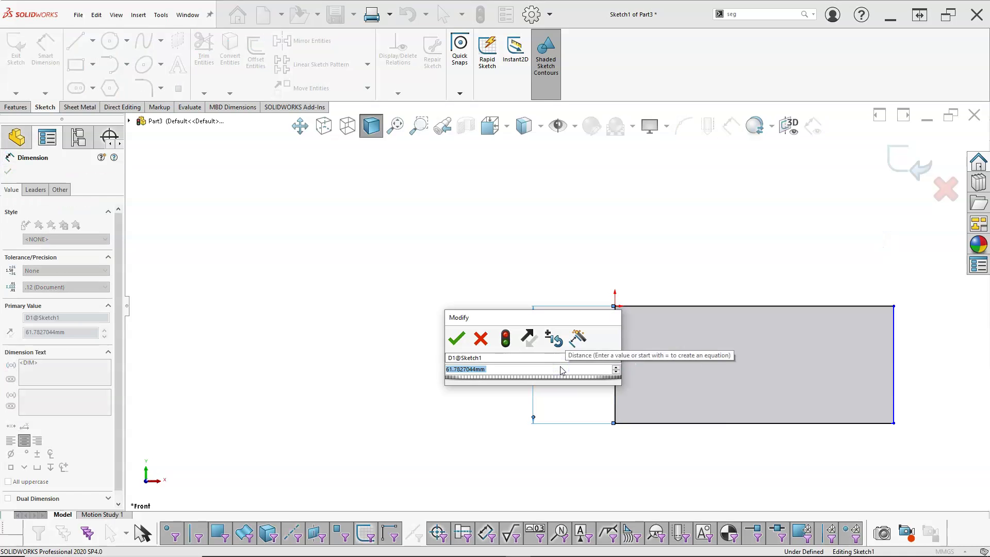
{"action": "type", "text": "12.5"}
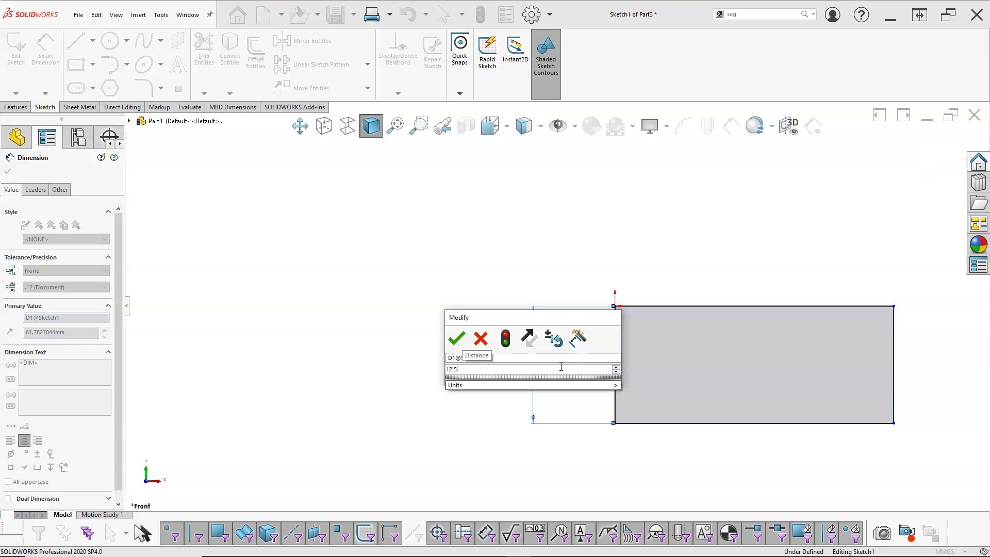
{"action": "type", "text": "*14"}
{"action": "key", "text": "Return"}
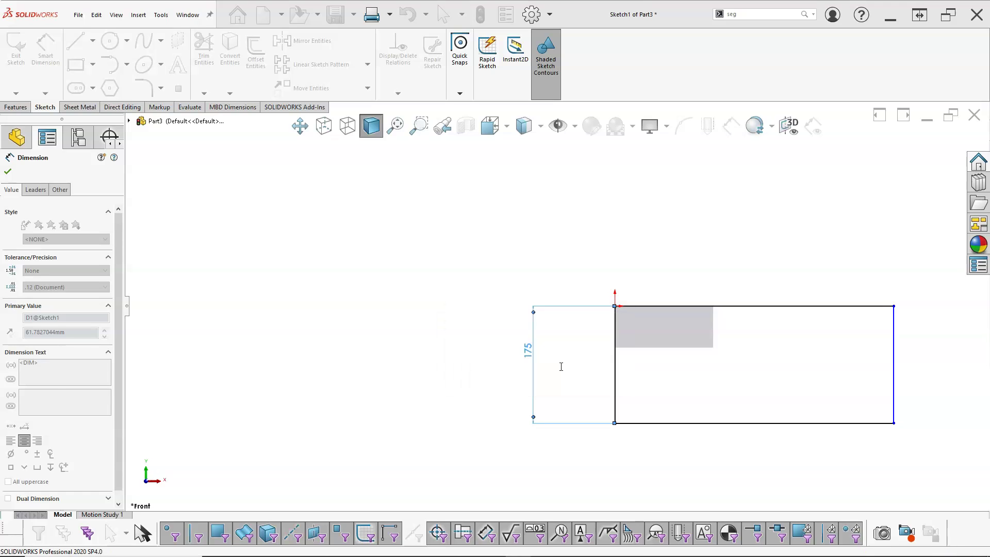
{"action": "scroll", "coordinate": [821, 378], "scroll_direction": "up", "scroll_amount": 2}
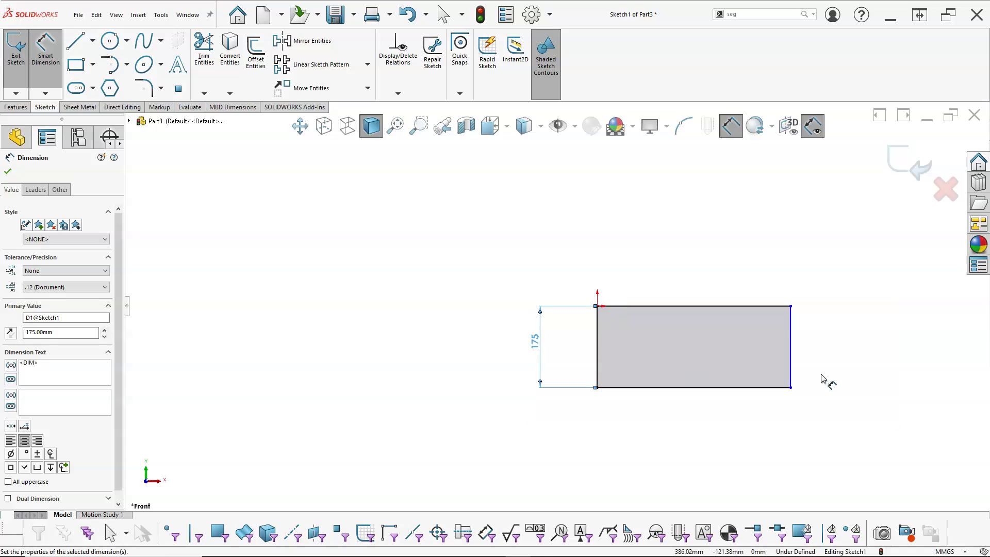
{"action": "scroll", "coordinate": [821, 378], "scroll_direction": "down", "scroll_amount": 2}
{"action": "scroll", "coordinate": [655, 347], "scroll_direction": "down", "scroll_amount": 2}
{"action": "right_click", "coordinate": [465, 210]}
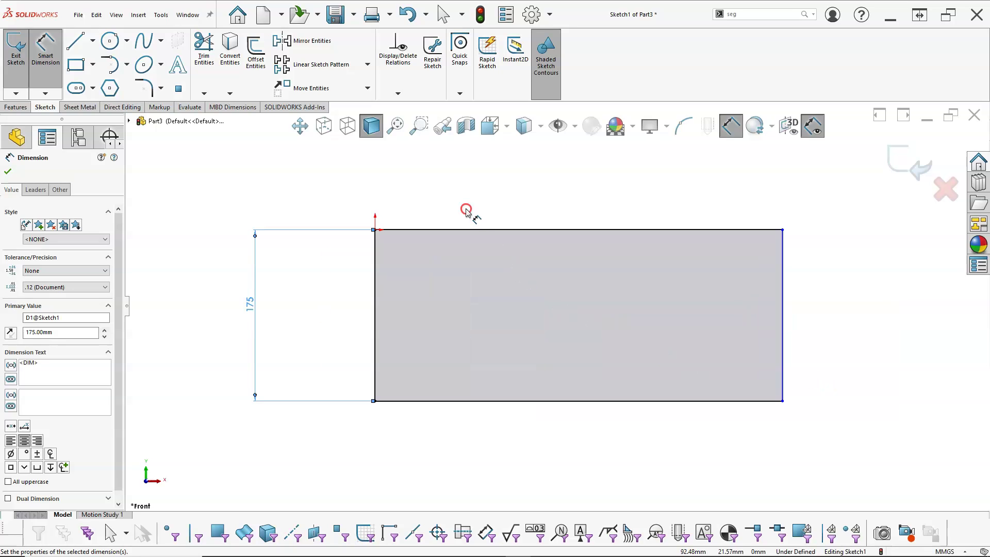
{"action": "left_click", "coordinate": [495, 239]}
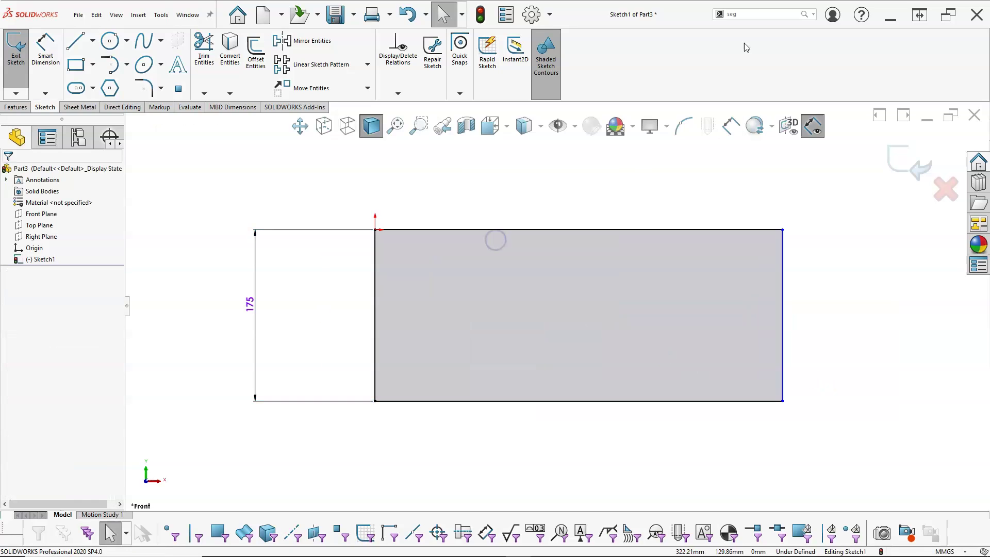
Step: Find the Segment command by searching the commands for "seg" and divide the rectangle's top edge into 3 sketch segments
{"action": "left_click", "coordinate": [739, 17]}
{"action": "type", "text": "seg"}
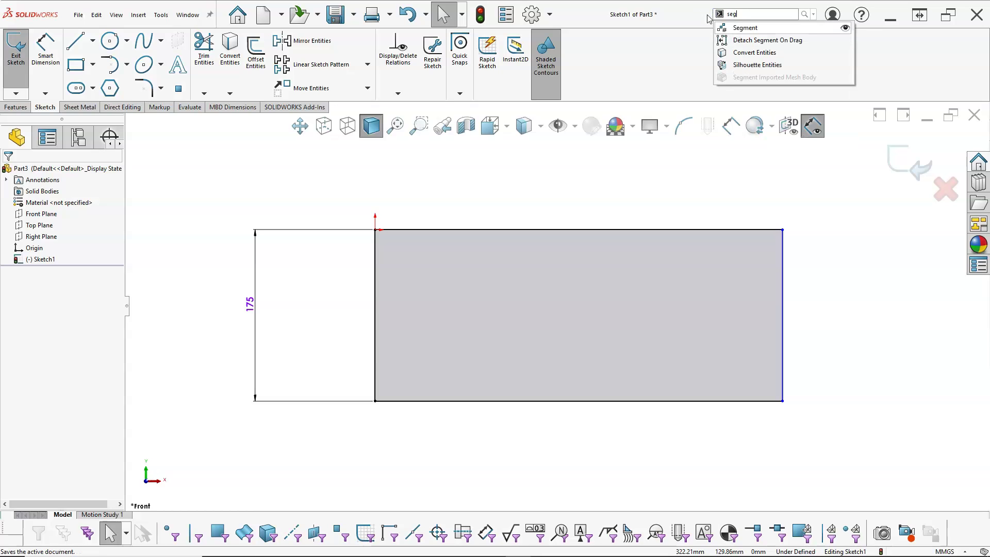
{"action": "left_click", "coordinate": [814, 16]}
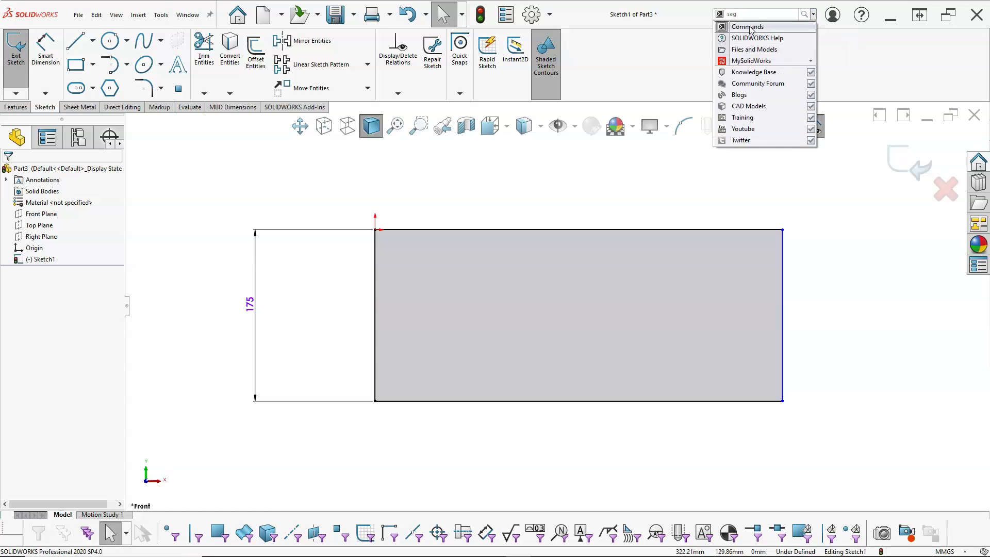
{"action": "left_click", "coordinate": [748, 26]}
{"action": "left_click", "coordinate": [734, 16]}
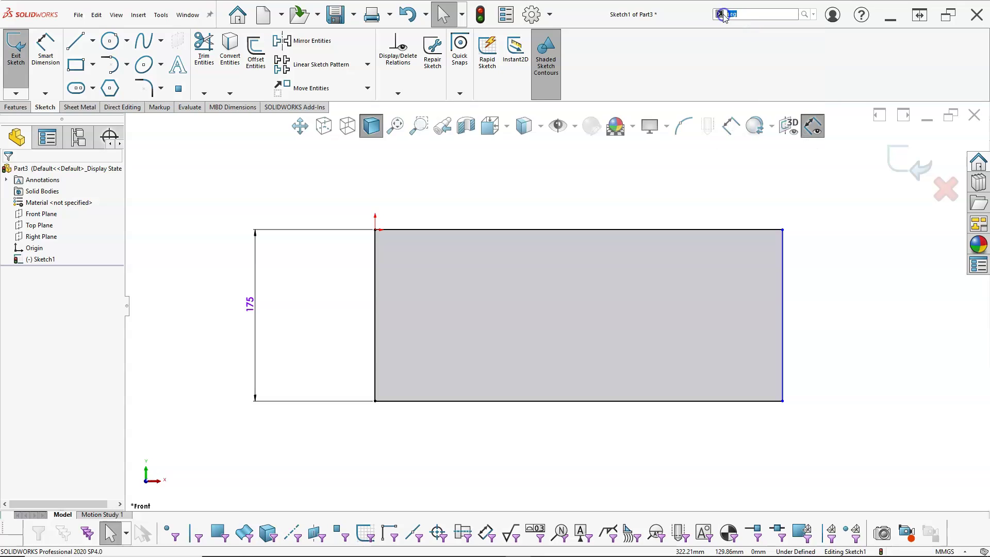
{"action": "type", "text": "seg"}
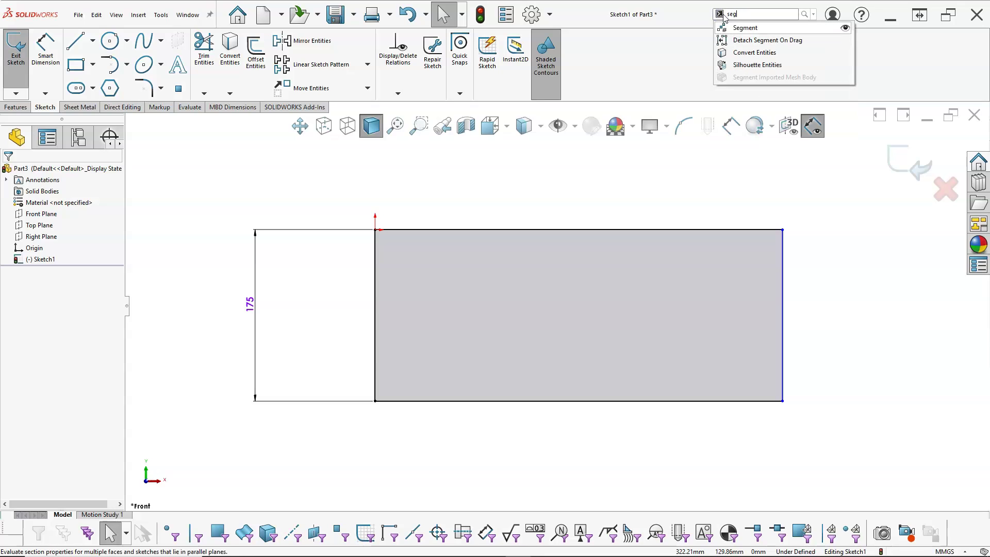
{"action": "left_click", "coordinate": [745, 28]}
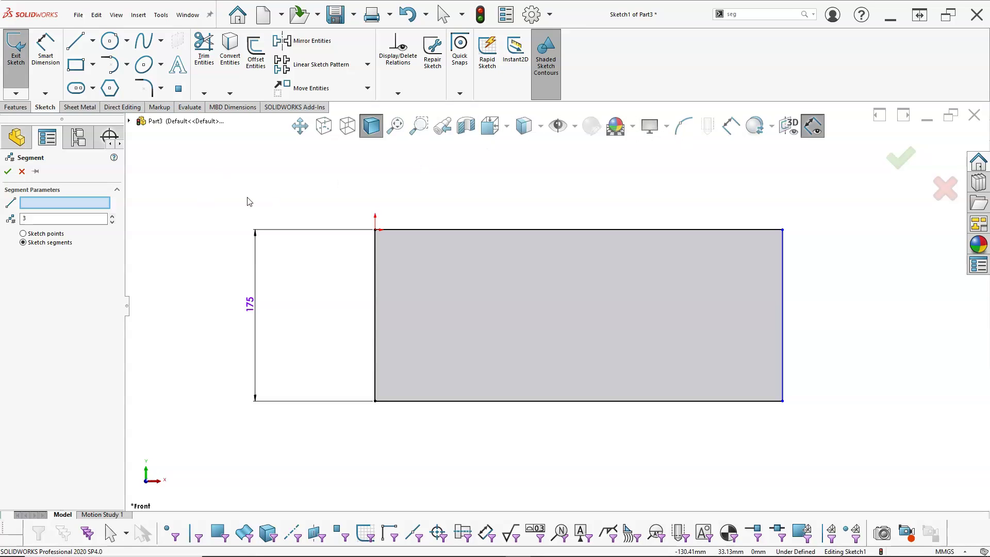
{"action": "left_click", "coordinate": [481, 229]}
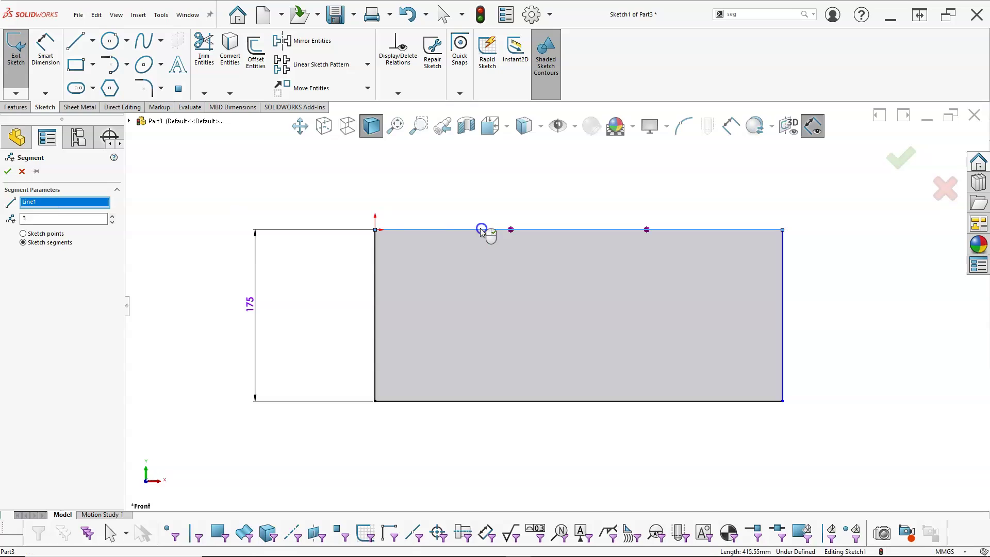
{"action": "left_click", "coordinate": [6, 171]}
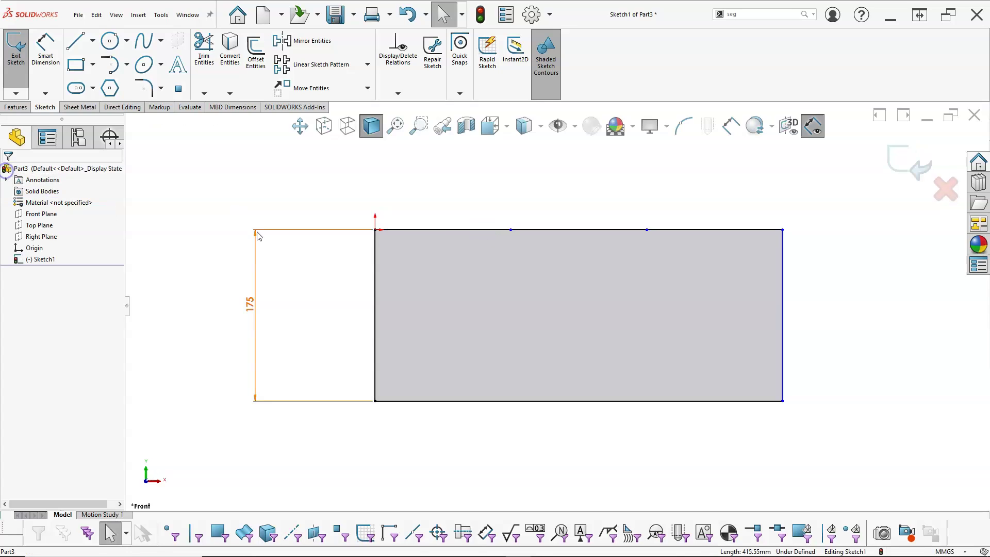
Step: Draw a horizontal line across the rectangle from the midpoint of its left edge to the right edge
{"action": "left_click", "coordinate": [75, 46]}
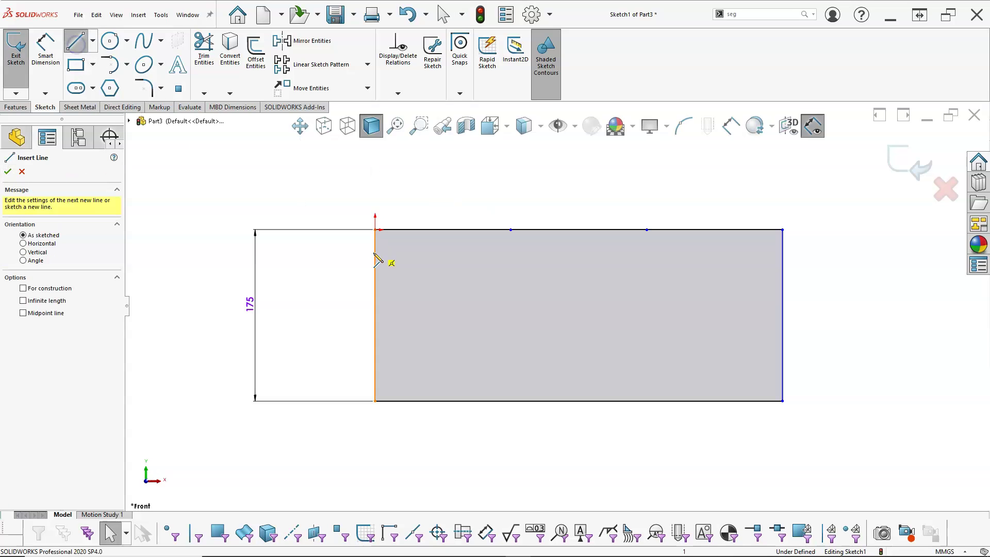
{"action": "left_click", "coordinate": [375, 315]}
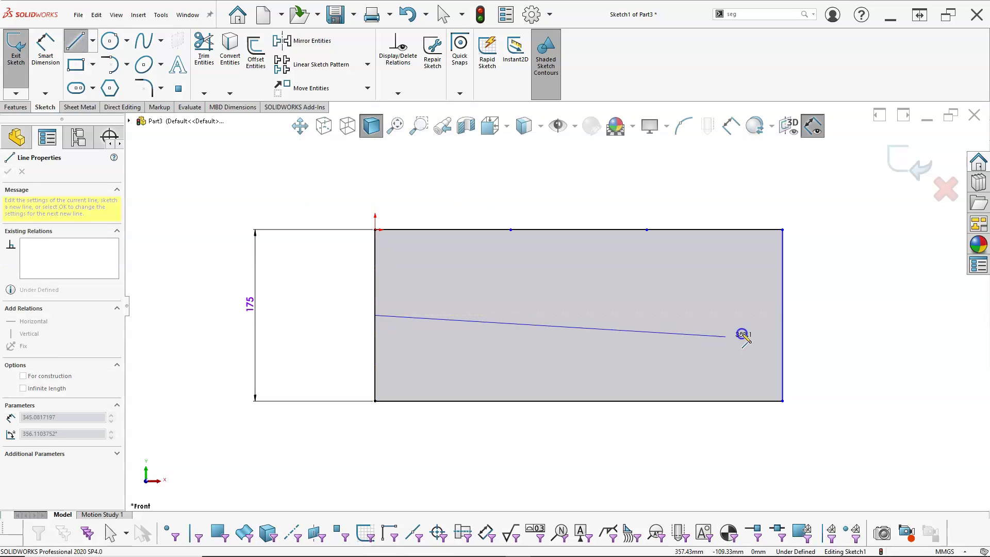
{"action": "left_click", "coordinate": [782, 316]}
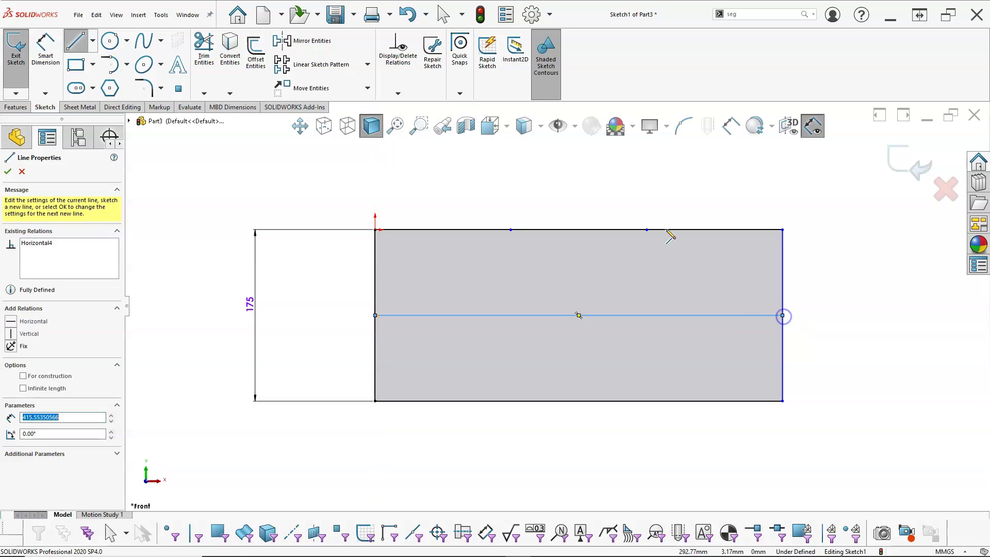
{"action": "right_click", "coordinate": [605, 177]}
Step: Draw two vertical lines from the top edge's division points down to the bottom edge, making six cells
{"action": "left_click", "coordinate": [510, 229]}
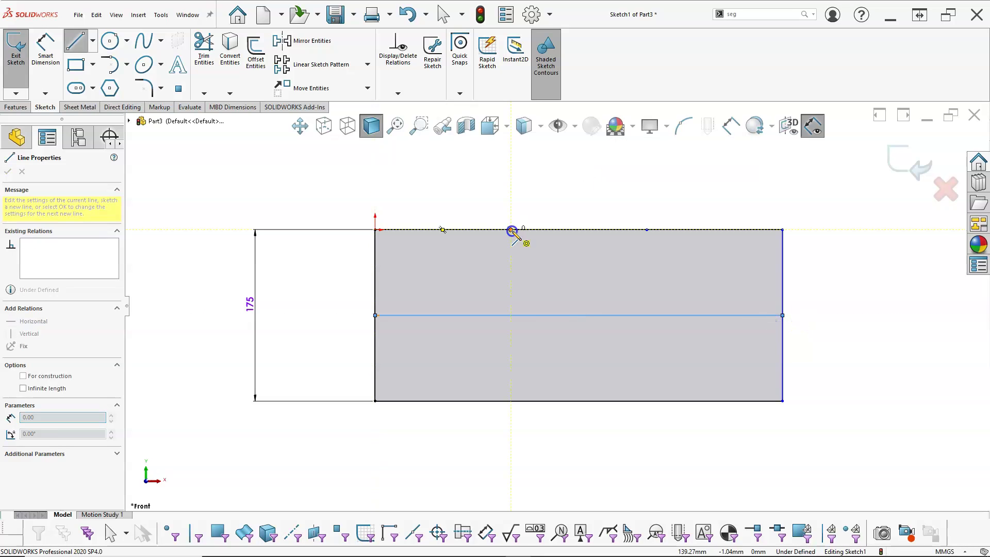
{"action": "left_click", "coordinate": [510, 400]}
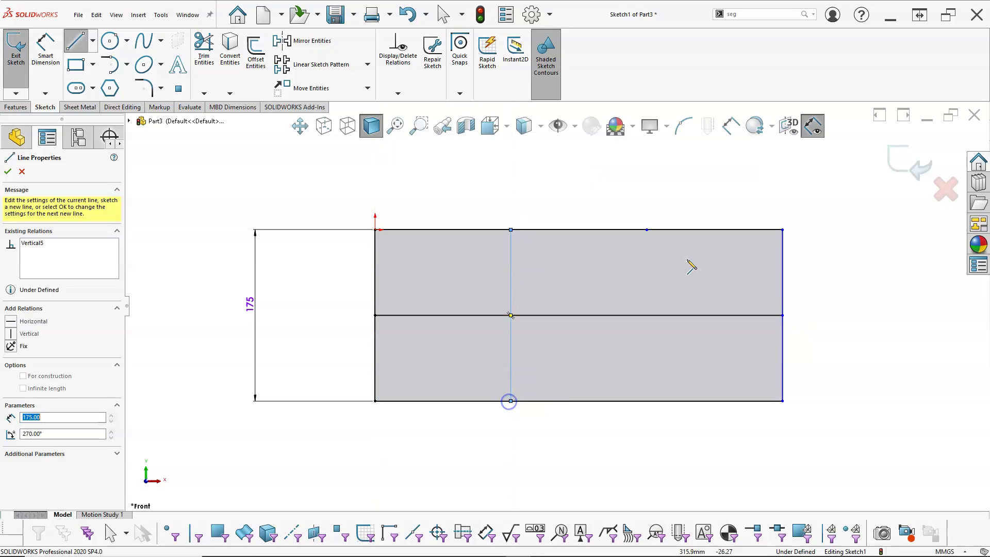
{"action": "left_click", "coordinate": [647, 229]}
{"action": "left_click", "coordinate": [647, 401]}
{"action": "right_click", "coordinate": [613, 159]}
{"action": "left_click", "coordinate": [638, 165]}
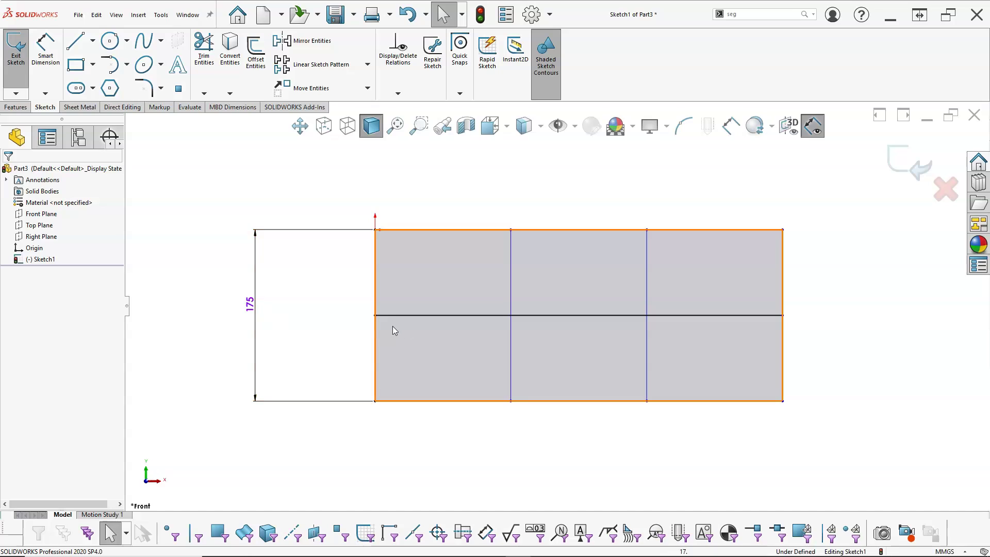
Step: Measure the upper-left cell's height and dimension the first column's width between the left edge and first vertical line as 87.5 mm
{"action": "left_click", "coordinate": [375, 315]}
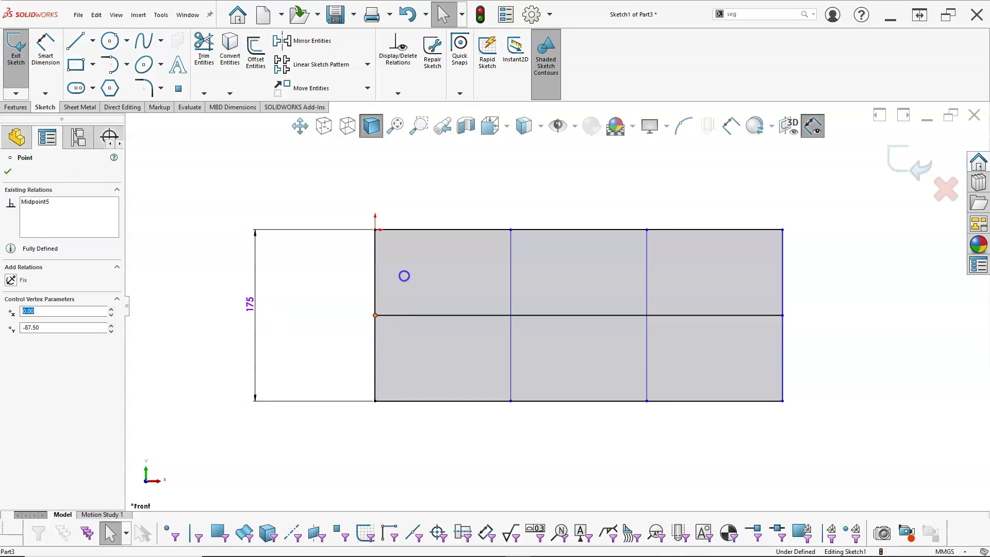
{"action": "left_click", "coordinate": [375, 229], "text": "ctrl"}
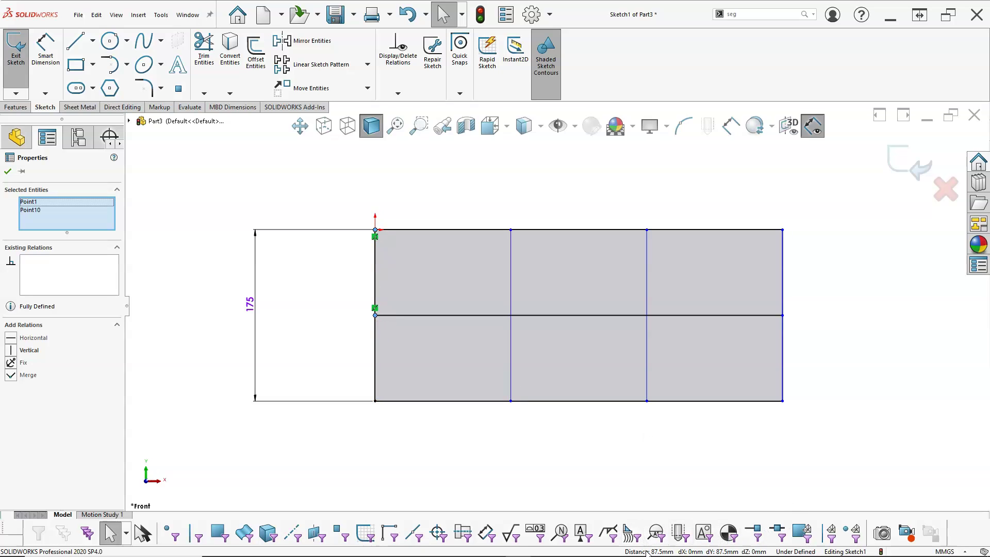
{"action": "right_click", "coordinate": [406, 188]}
{"action": "left_click", "coordinate": [511, 173]}
{"action": "left_click", "coordinate": [510, 250]}
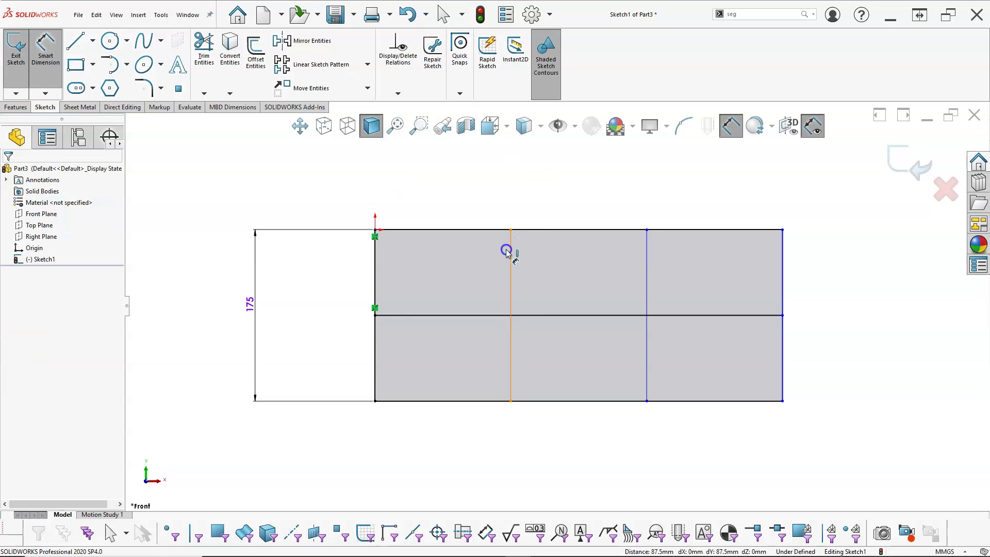
{"action": "left_click", "coordinate": [375, 269]}
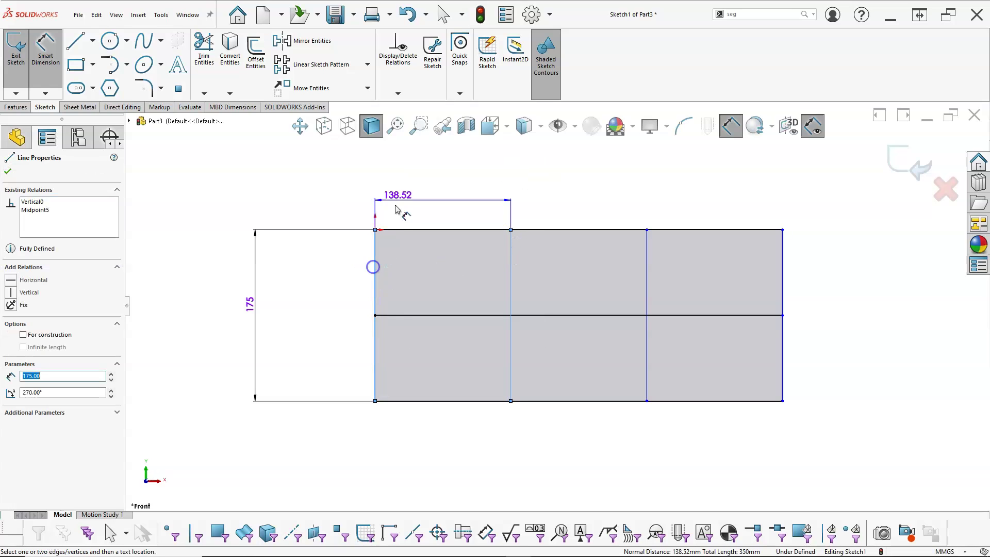
{"action": "left_click", "coordinate": [411, 190]}
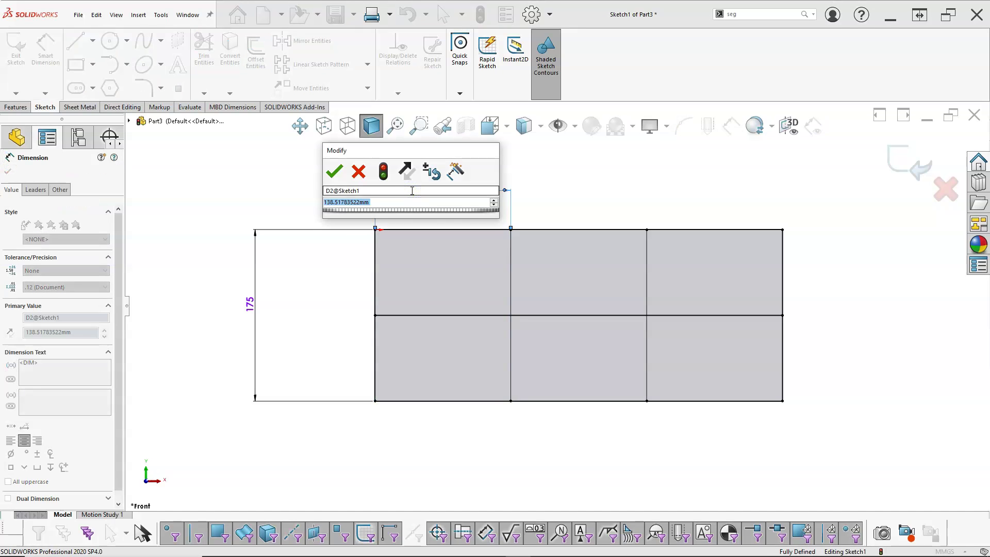
{"action": "type", "text": "87.5"}
{"action": "key", "text": "Return"}
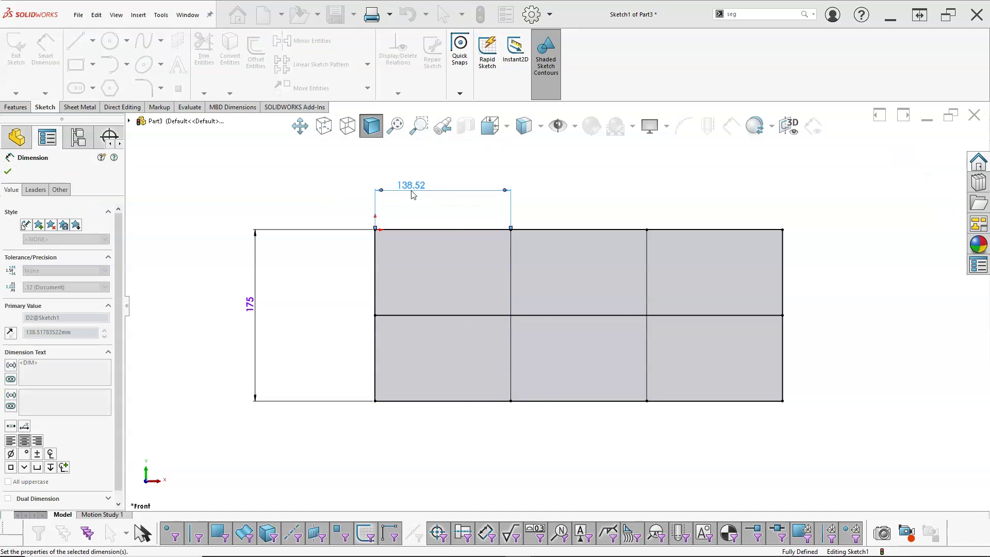
Step: Close the sketch and add the Line Style and Line Color commands from the Line Format category to the Sketch commands
{"action": "left_click", "coordinate": [902, 164]}
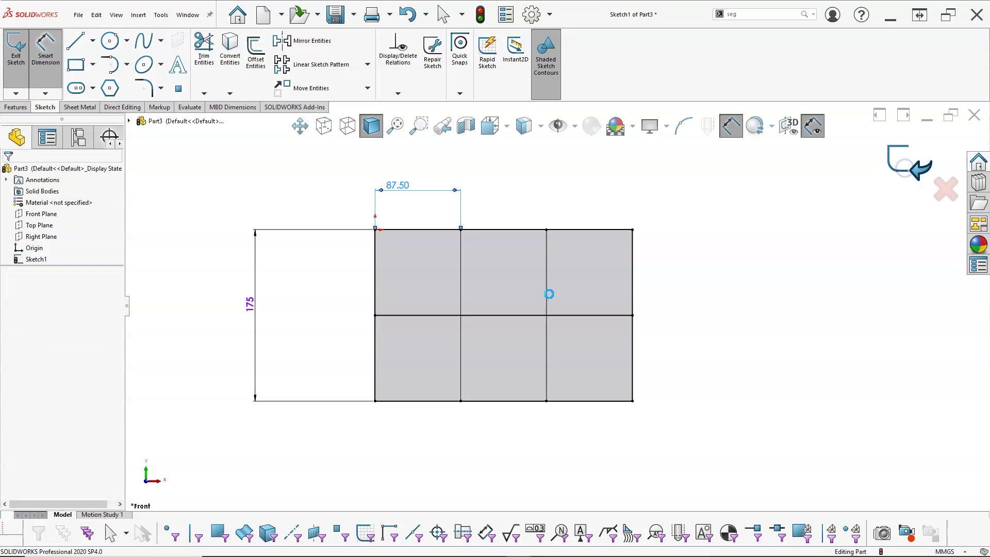
{"action": "scroll", "coordinate": [423, 285], "scroll_direction": "down", "scroll_amount": 1}
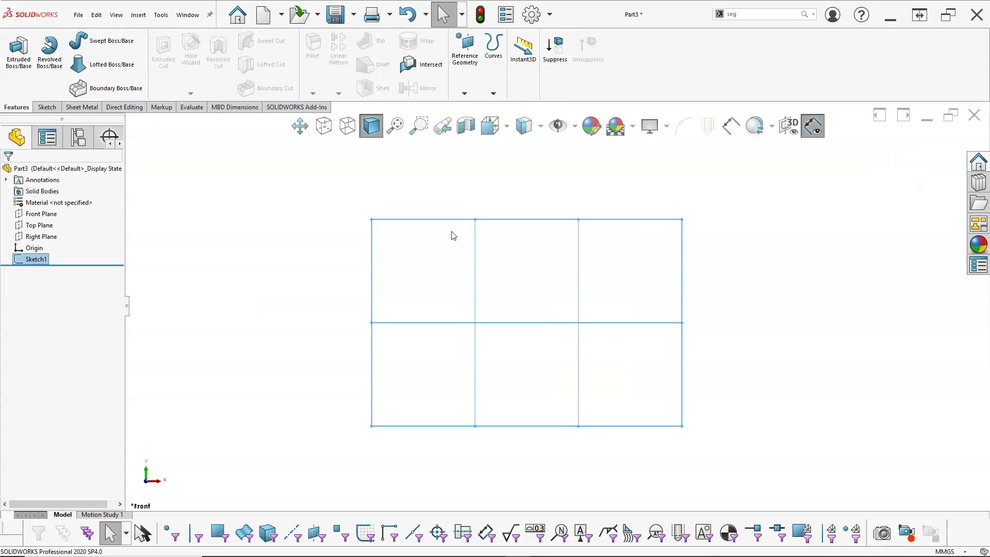
{"action": "left_click", "coordinate": [46, 107]}
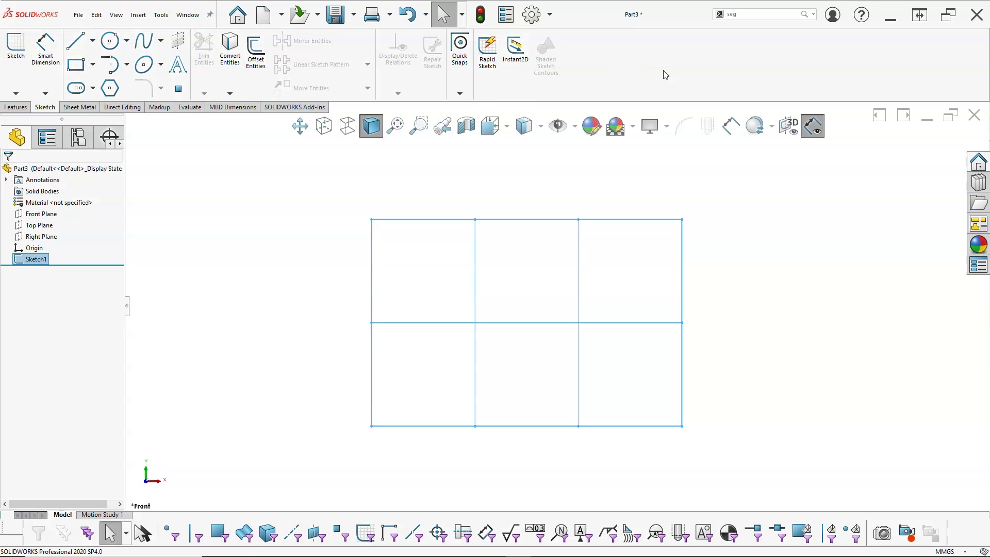
{"action": "right_click", "coordinate": [679, 69]}
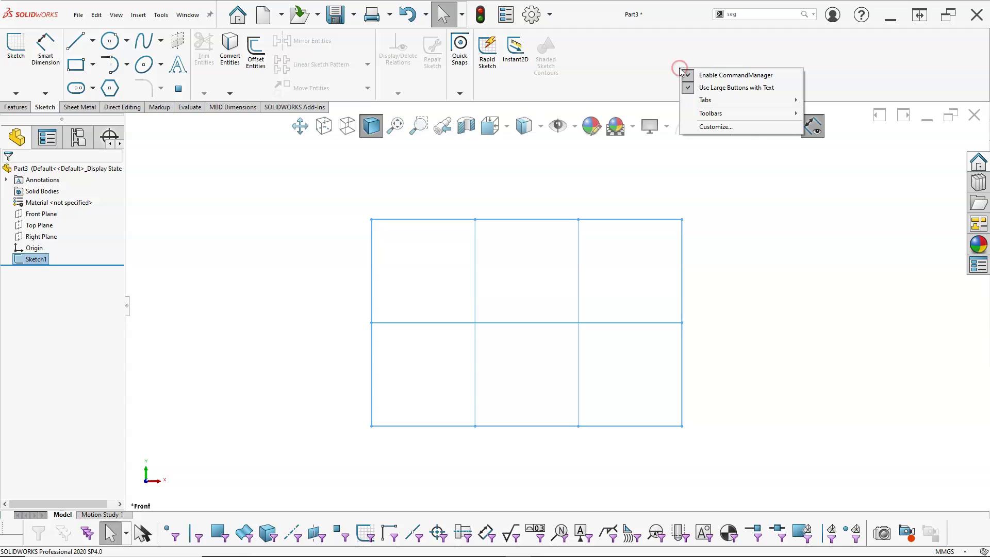
{"action": "left_click", "coordinate": [704, 128]}
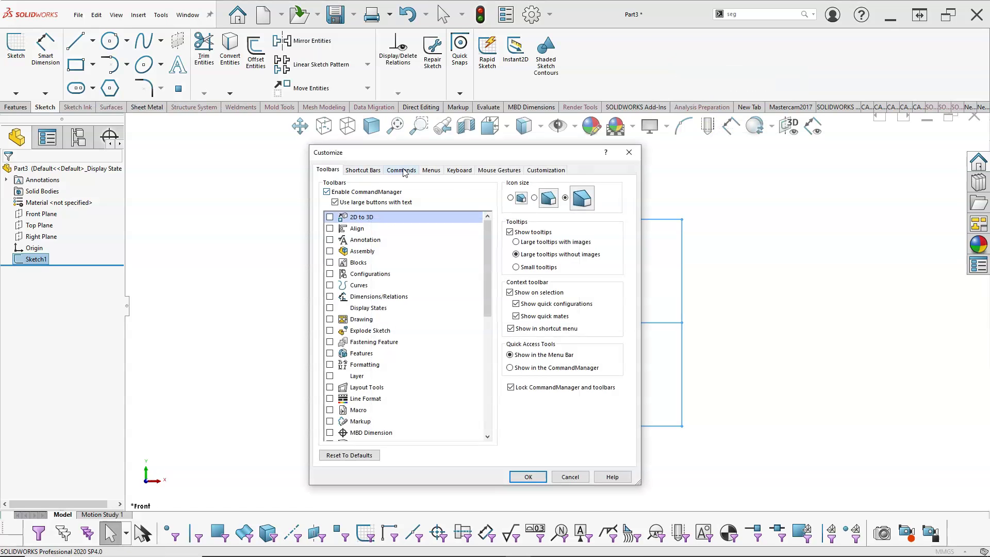
{"action": "left_click", "coordinate": [405, 170]}
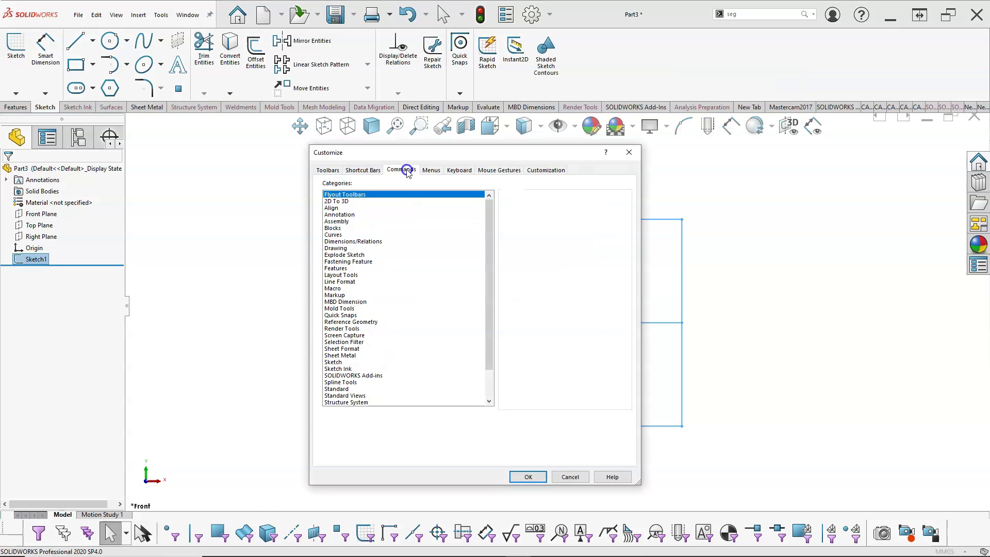
{"action": "left_click", "coordinate": [338, 281]}
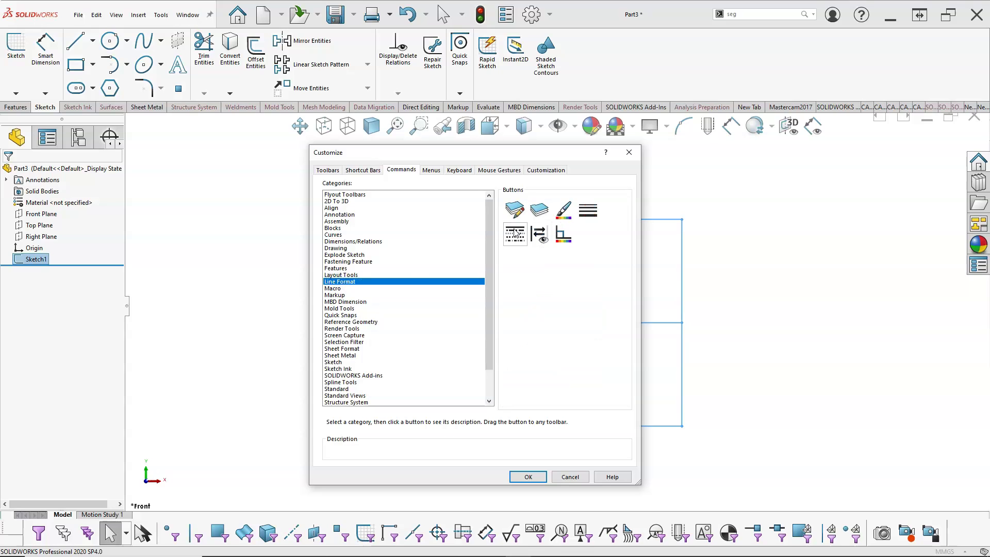
{"action": "left_click_drag", "start_coordinate": [514, 233], "coordinate": [577, 52]}
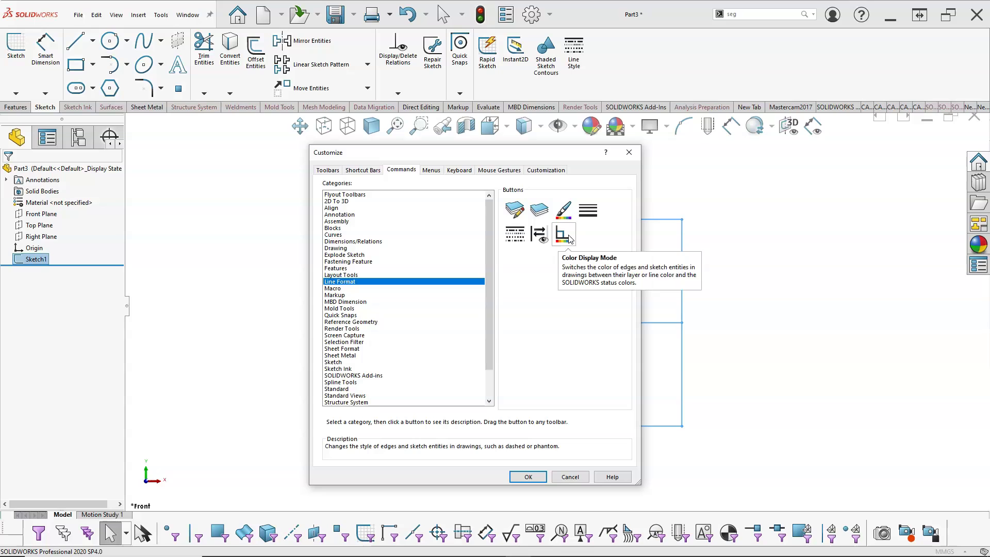
{"action": "left_click_drag", "start_coordinate": [564, 211], "coordinate": [608, 60]}
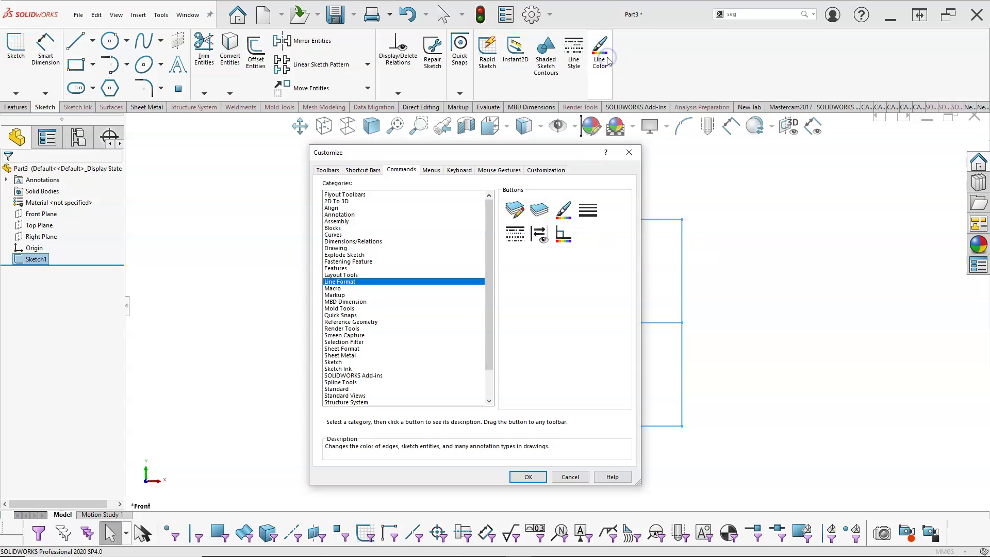
{"action": "left_click", "coordinate": [524, 476]}
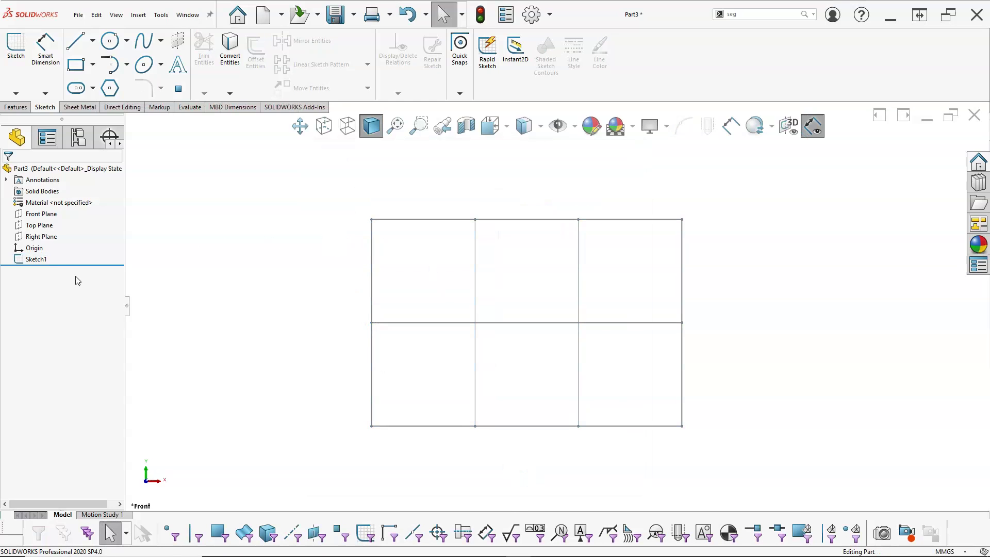
Step: Rename the finished six-cell sketch as "grid"
{"action": "left_click", "coordinate": [38, 260]}
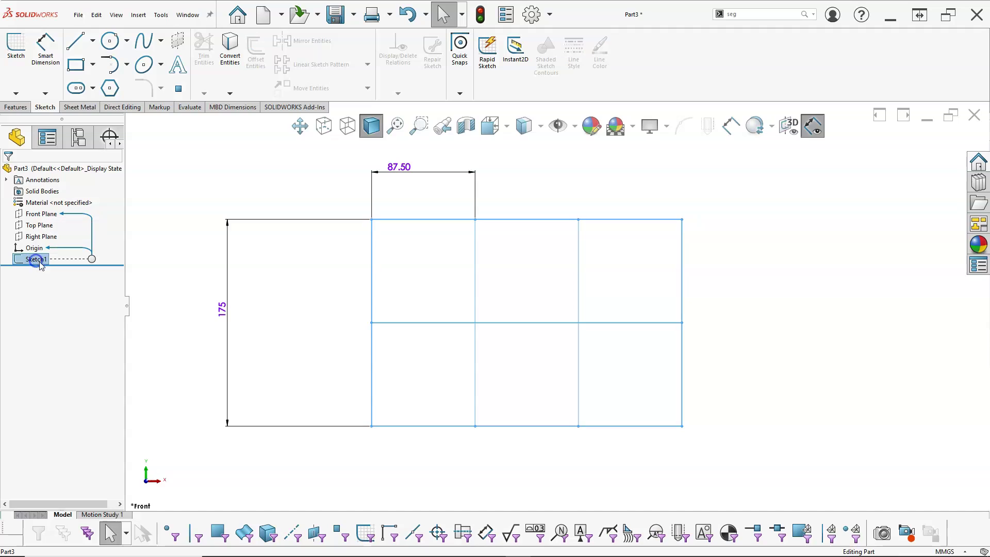
{"action": "left_click", "coordinate": [45, 260]}
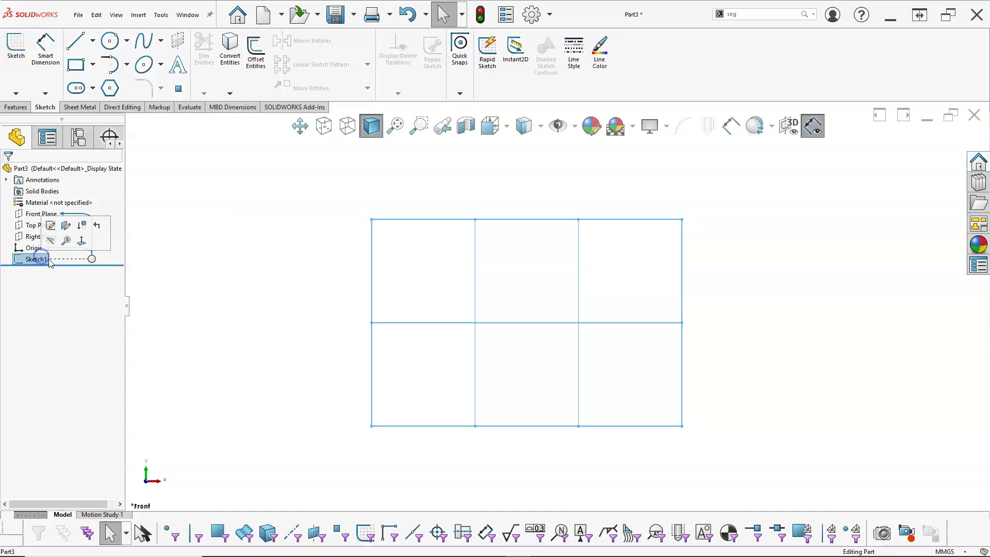
{"action": "type", "text": "gri"}
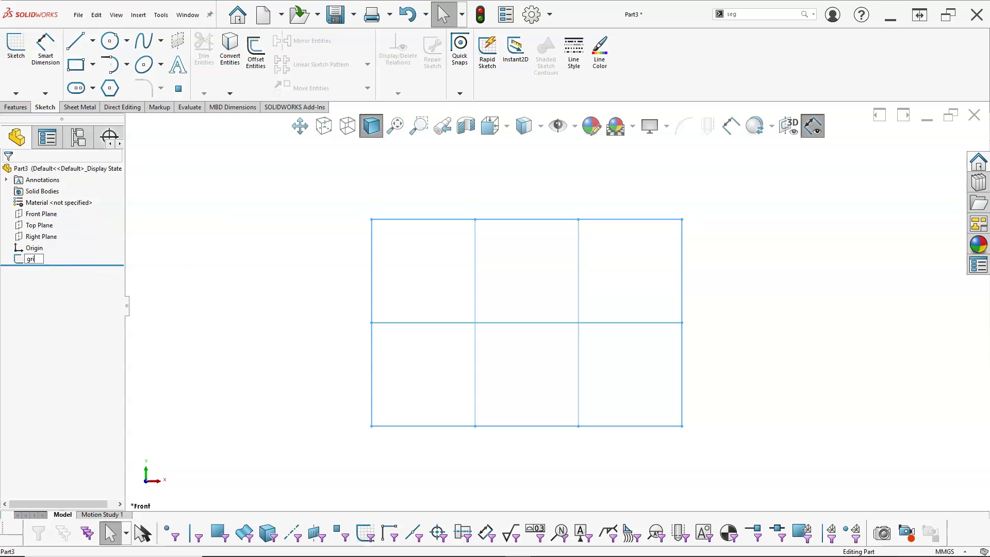
{"action": "left_click", "coordinate": [224, 259]}
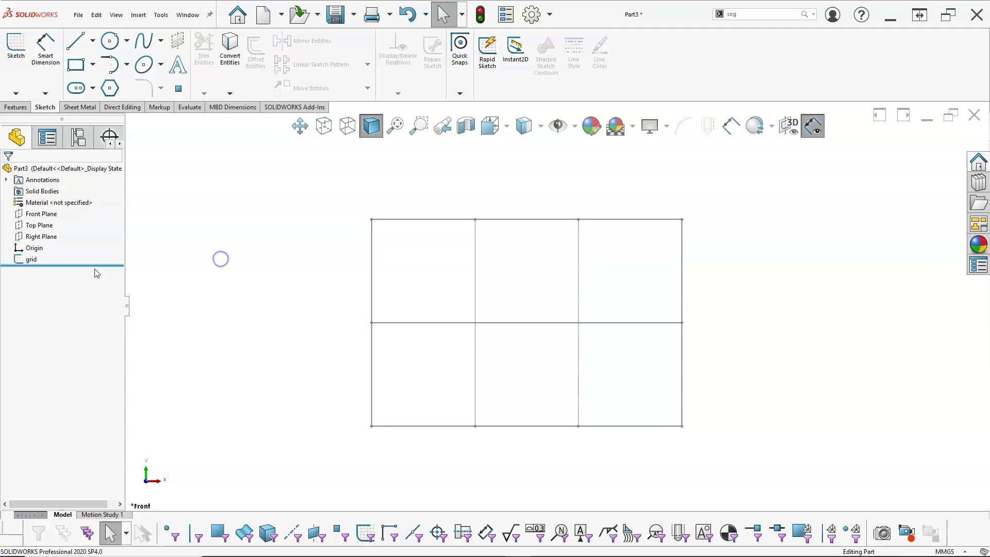
Step: Start a new sketch on the Front Plane
{"action": "left_click", "coordinate": [43, 213]}
{"action": "left_click", "coordinate": [46, 207]}
{"action": "scroll", "coordinate": [419, 294], "scroll_direction": "down", "scroll_amount": 1}
{"action": "scroll", "coordinate": [438, 157], "scroll_direction": "up", "scroll_amount": 2}
{"action": "scroll", "coordinate": [437, 157], "scroll_direction": "down", "scroll_amount": 1}
{"action": "scroll", "coordinate": [601, 376], "scroll_direction": "down", "scroll_amount": 1}
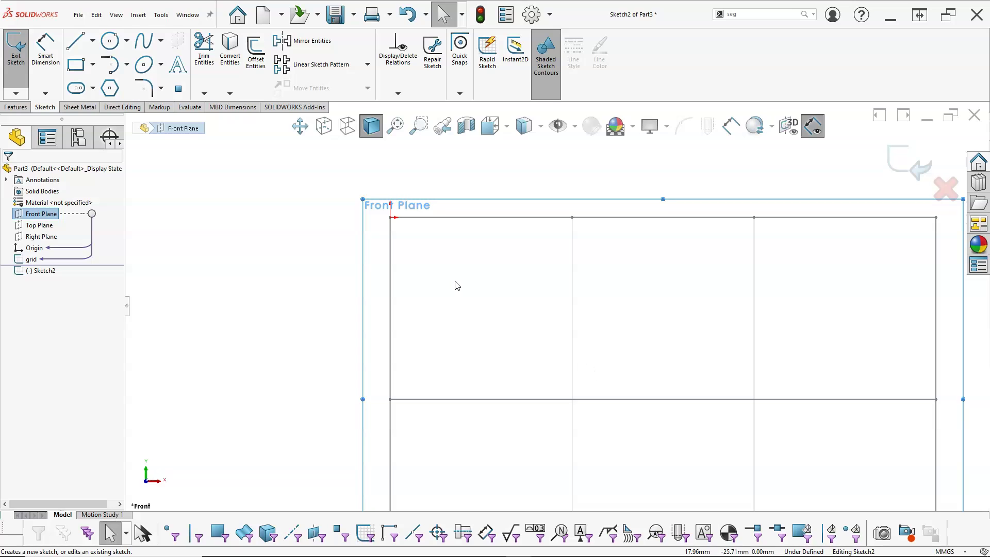
Step: Draw a horizontal line across the upper-left cell, a little above its bottom edge, from the left edge to the first vertical line
{"action": "left_click", "coordinate": [79, 44]}
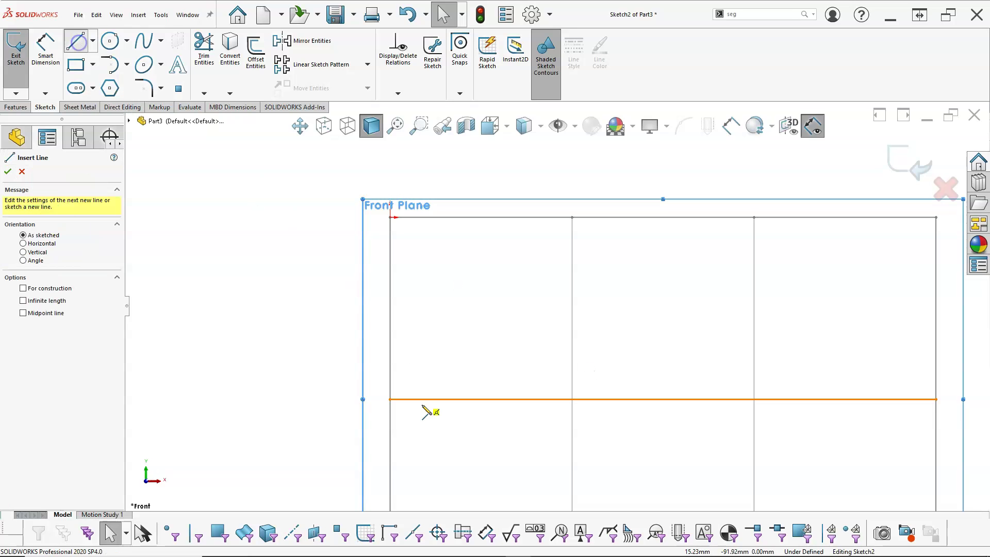
{"action": "left_click", "coordinate": [391, 372]}
{"action": "left_click", "coordinate": [571, 371]}
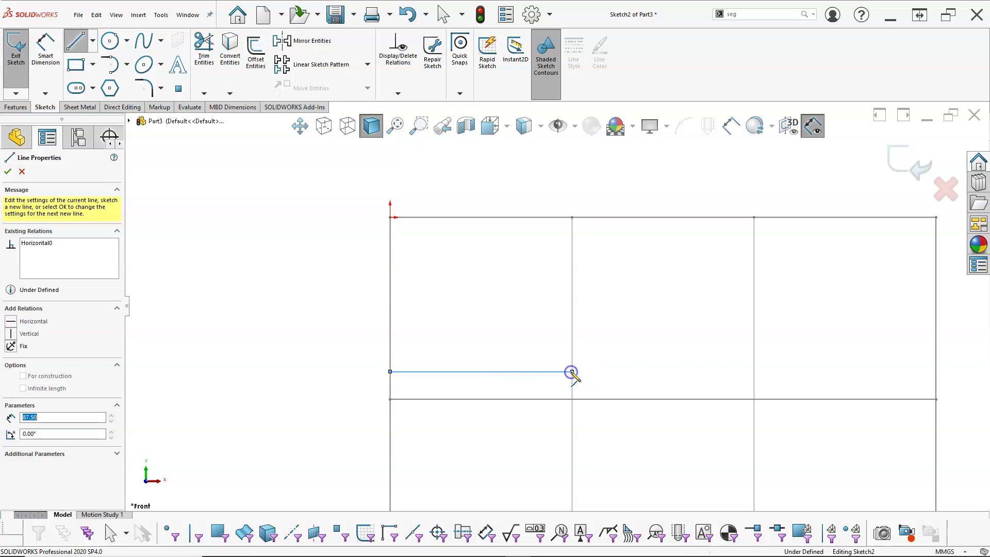
{"action": "right_click", "coordinate": [360, 283]}
{"action": "left_click", "coordinate": [381, 290]}
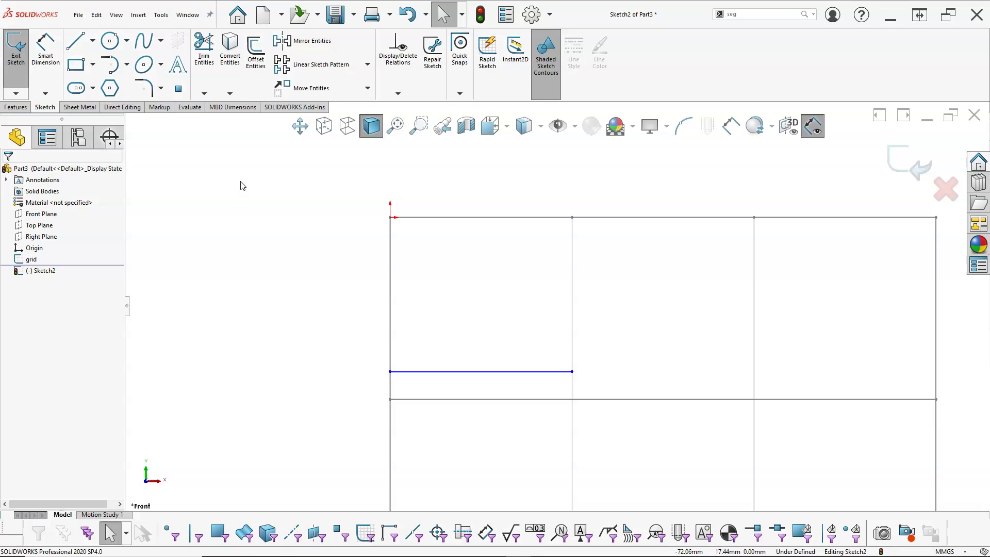
Step: Draw a corner rectangle over the upper-left cell, from the origin to the cell's opposite corner
{"action": "left_click", "coordinate": [76, 64]}
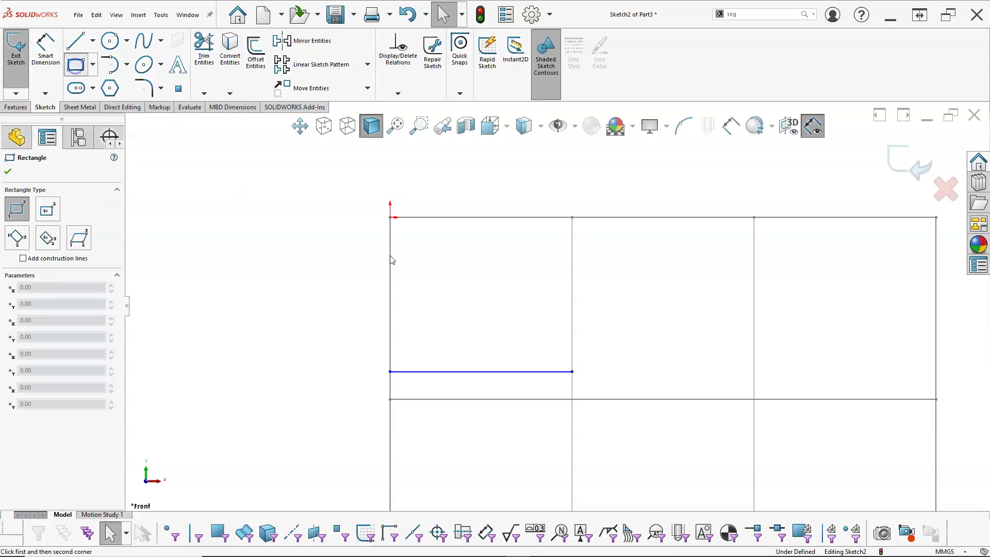
{"action": "left_click", "coordinate": [390, 218]}
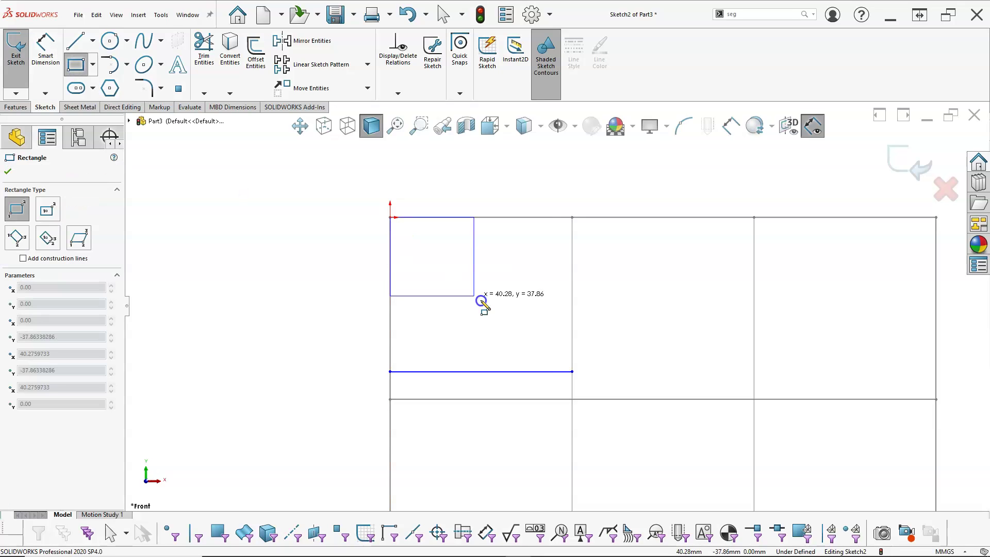
{"action": "left_click", "coordinate": [573, 400]}
{"action": "right_click", "coordinate": [323, 267]}
{"action": "left_click", "coordinate": [343, 267]}
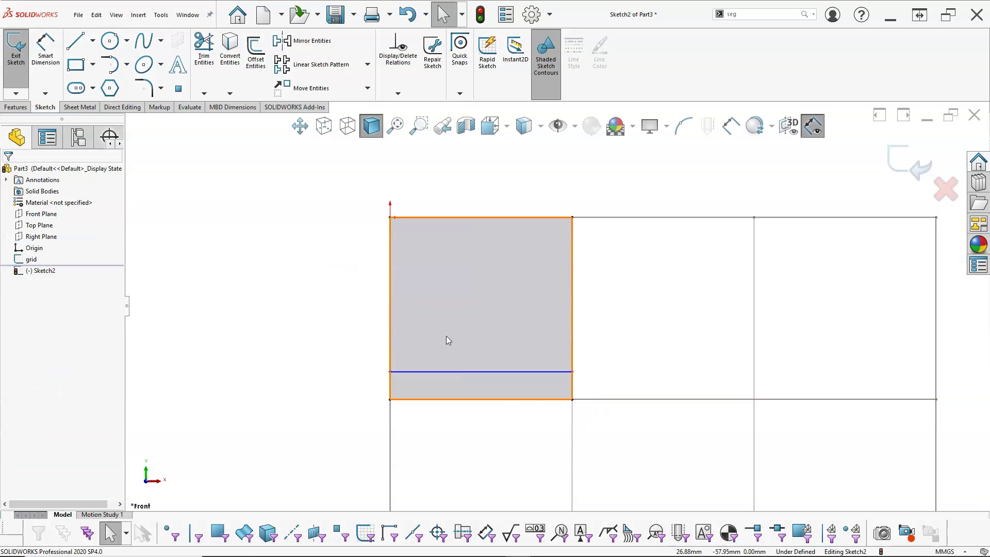
Step: Pattern the horizontal line linearly with 1 instance along X and 7 instances upward along Y at 10 mm spacing
{"action": "left_click", "coordinate": [449, 371]}
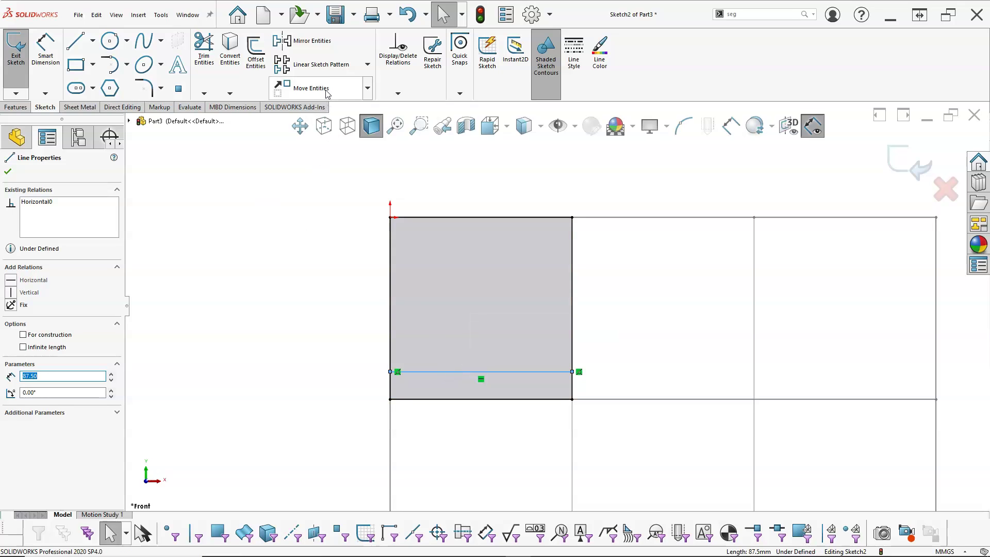
{"action": "left_click", "coordinate": [320, 65]}
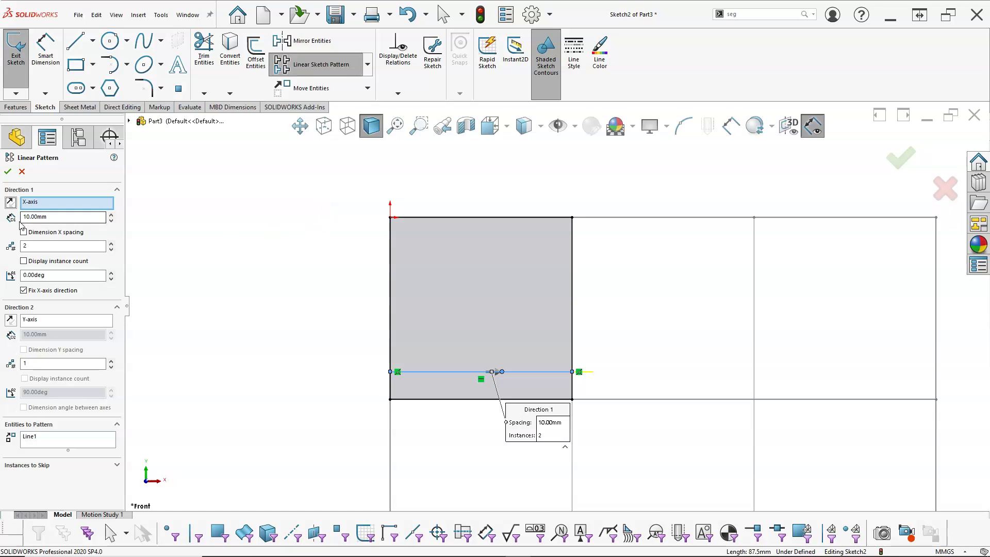
{"action": "left_click", "coordinate": [28, 246]}
{"action": "type", "text": "1"}
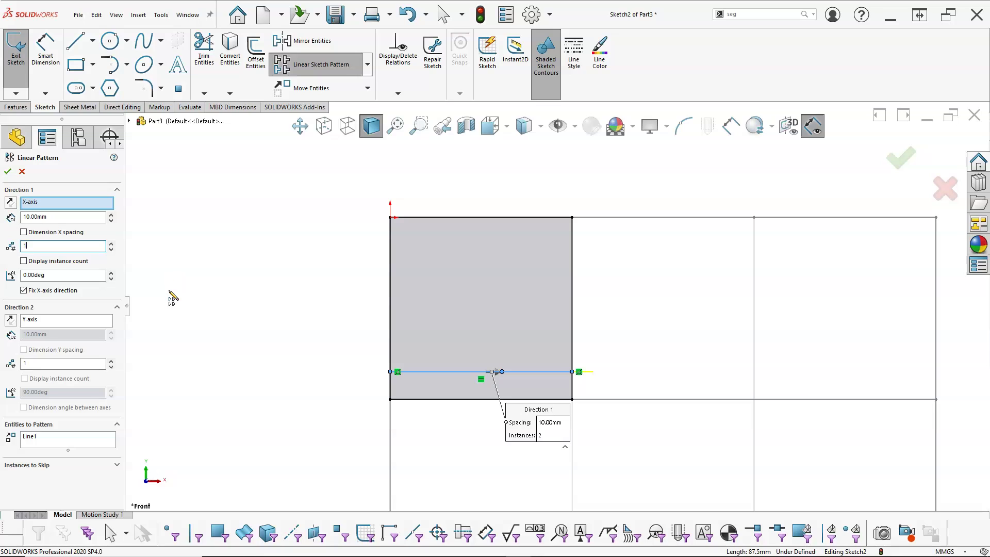
{"action": "left_click", "coordinate": [19, 363]}
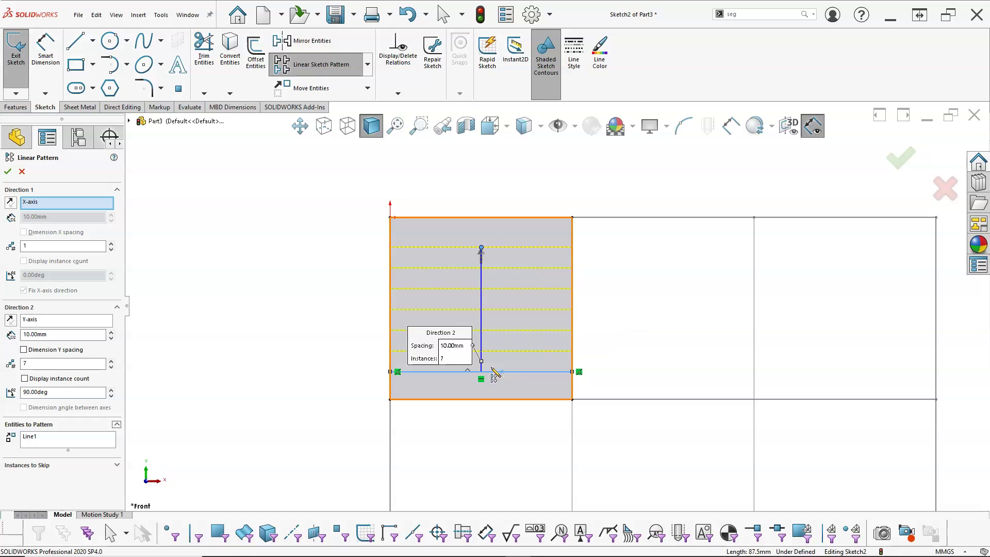
{"action": "left_click", "coordinate": [8, 171]}
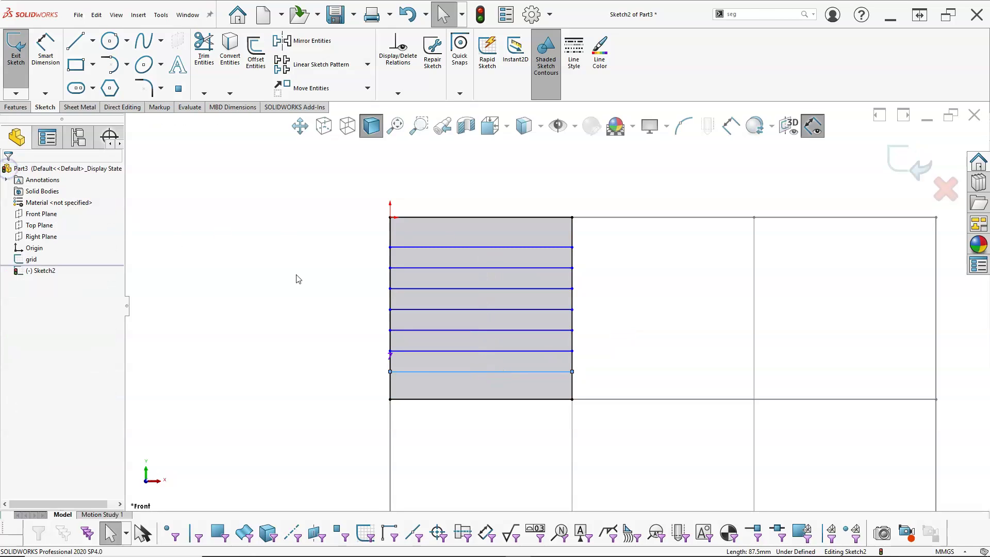
Step: Place the instance-count dimension of the horizontal line pattern beside the upper-left cell
{"action": "left_click", "coordinate": [390, 358]}
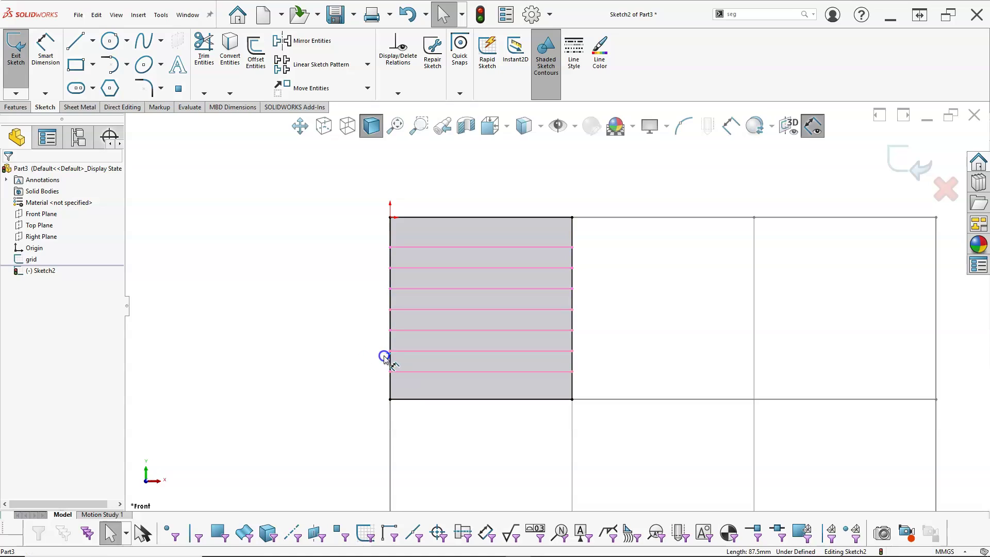
{"action": "left_click", "coordinate": [346, 340]}
{"action": "scroll", "coordinate": [450, 363], "scroll_direction": "down", "scroll_amount": 1}
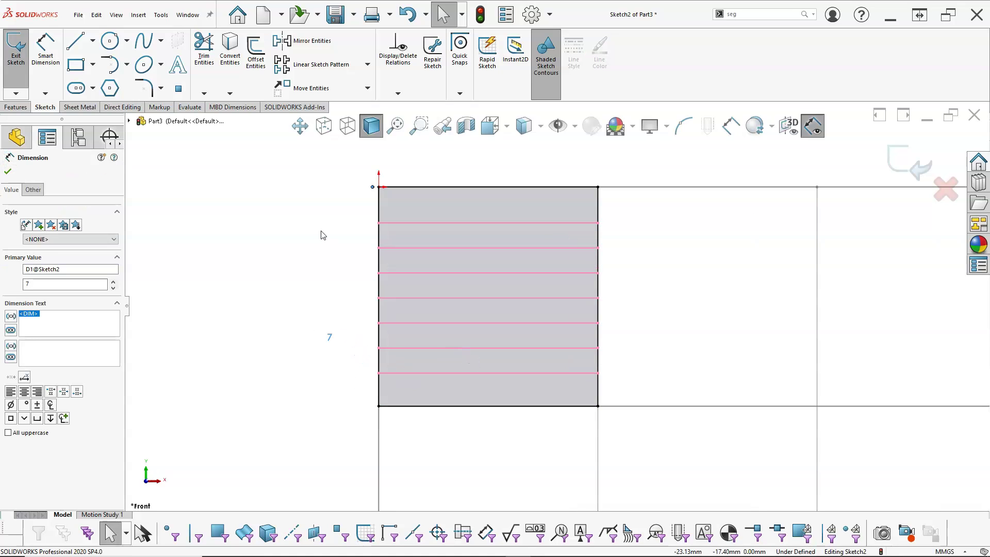
{"action": "left_click", "coordinate": [321, 230]}
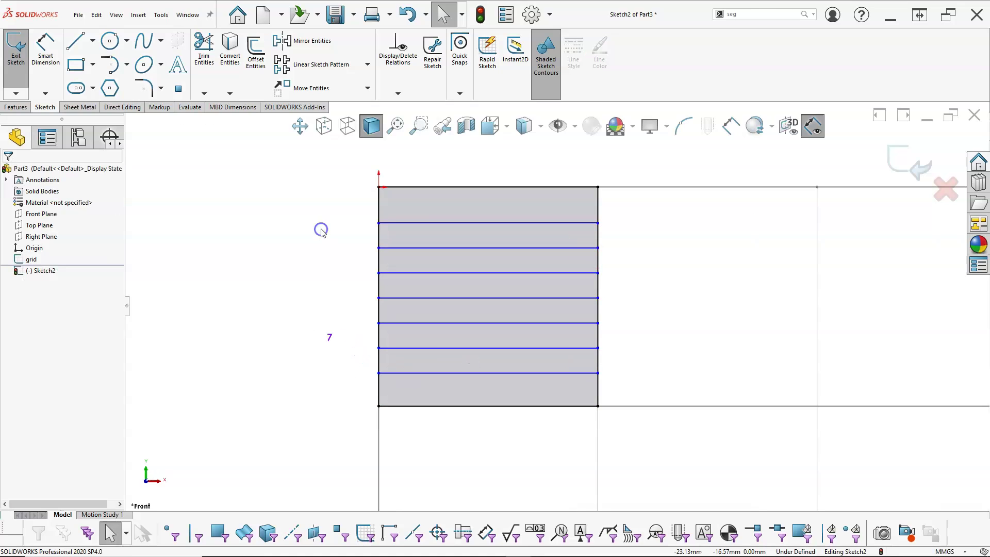
Step: Draw three vertical centerlines at the cell's middle: bottom edge to lowest line, lowest to second line, and topmost line to top edge
{"action": "left_click", "coordinate": [92, 40]}
{"action": "left_click", "coordinate": [95, 72]}
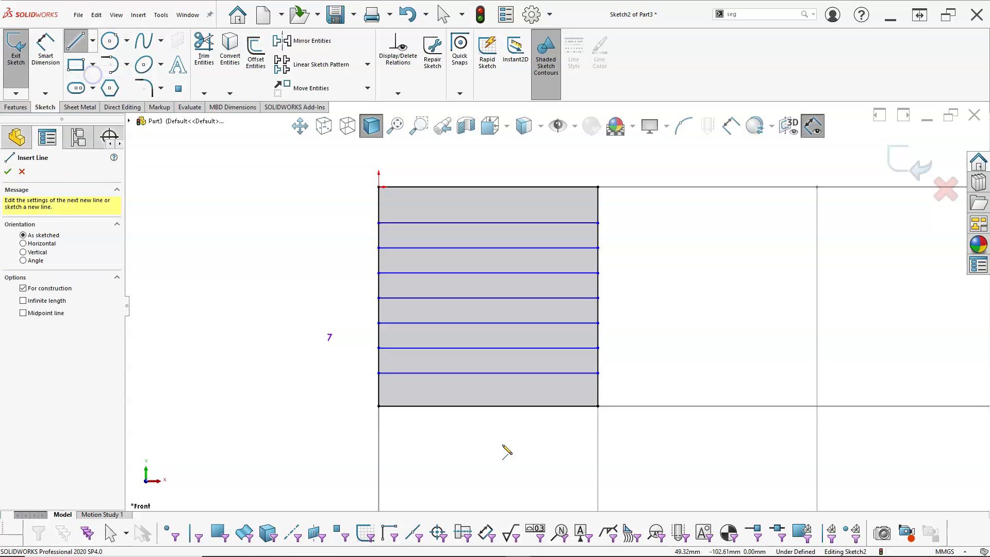
{"action": "left_click", "coordinate": [488, 406]}
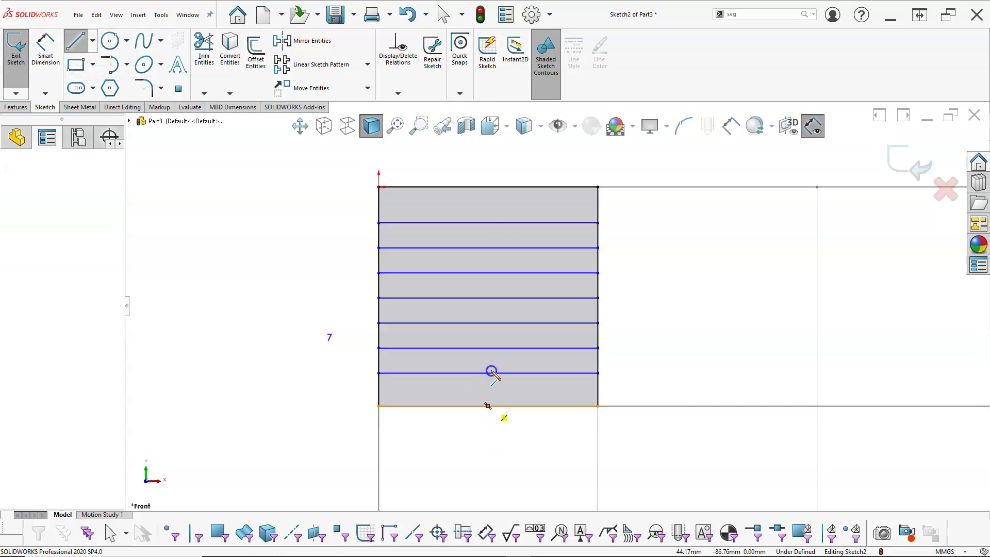
{"action": "left_click", "coordinate": [488, 372]}
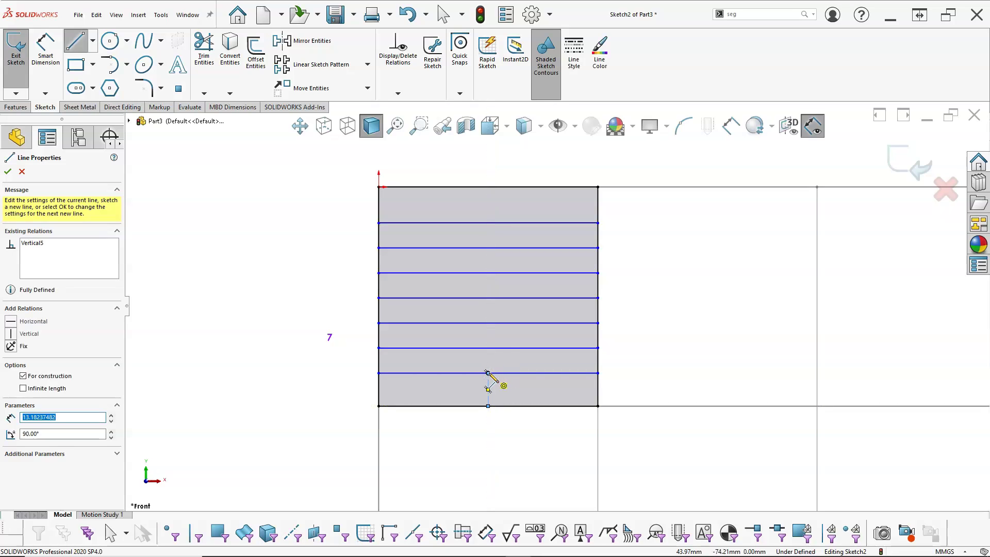
{"action": "left_click", "coordinate": [488, 348]}
{"action": "left_click", "coordinate": [488, 188]}
{"action": "right_click", "coordinate": [502, 166]}
{"action": "left_click", "coordinate": [523, 170]}
{"action": "left_click", "coordinate": [488, 215]}
{"action": "left_click", "coordinate": [488, 359], "text": "ctrl"}
{"action": "left_click", "coordinate": [488, 390], "text": "ctrl"}
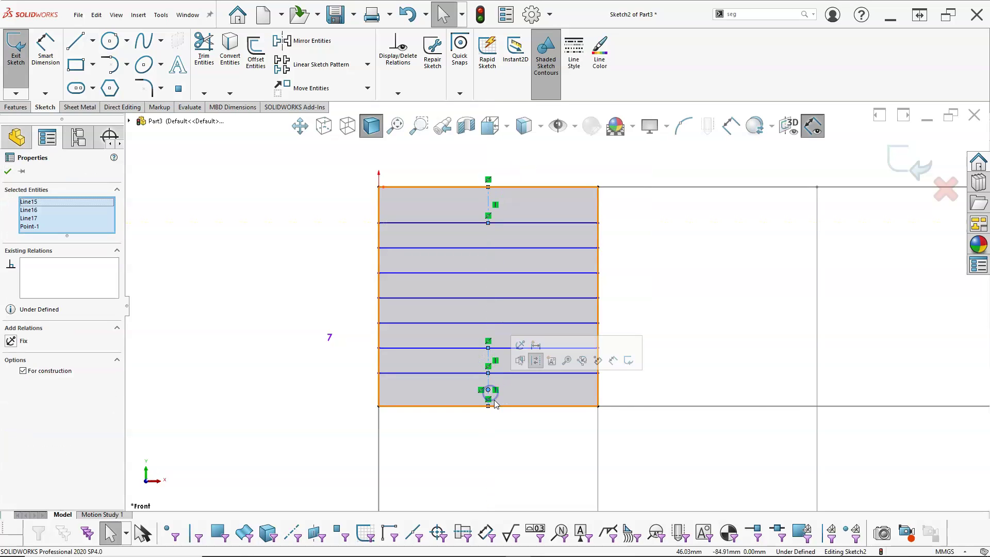
{"action": "left_click", "coordinate": [494, 427]}
{"action": "left_click", "coordinate": [491, 381]}
{"action": "left_click", "coordinate": [489, 387]}
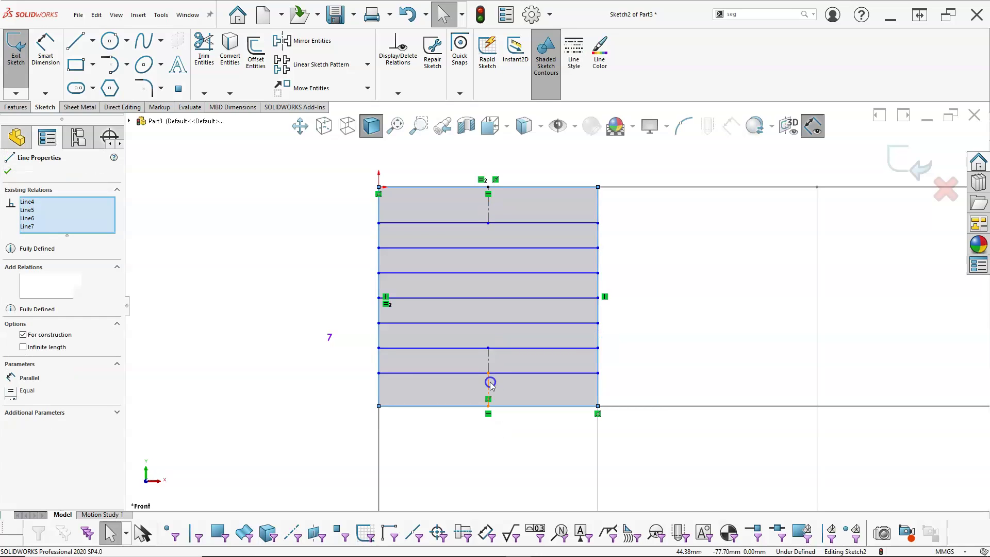
Step: Select the three vertical centerlines in the upper-left cell and make them equal in length
{"action": "left_click", "coordinate": [472, 164]}
{"action": "left_click_drag", "start_coordinate": [470, 162], "coordinate": [523, 450]}
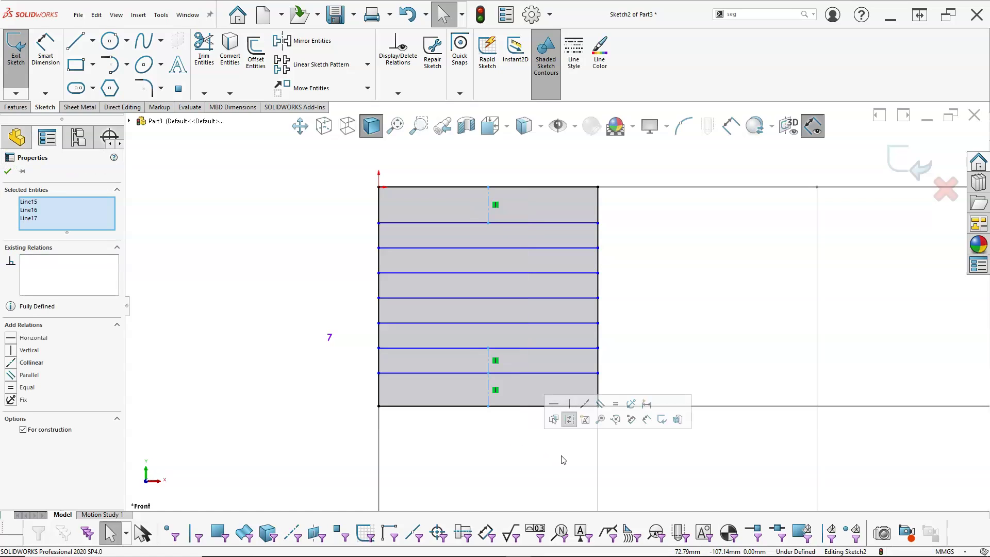
{"action": "left_click", "coordinate": [615, 403]}
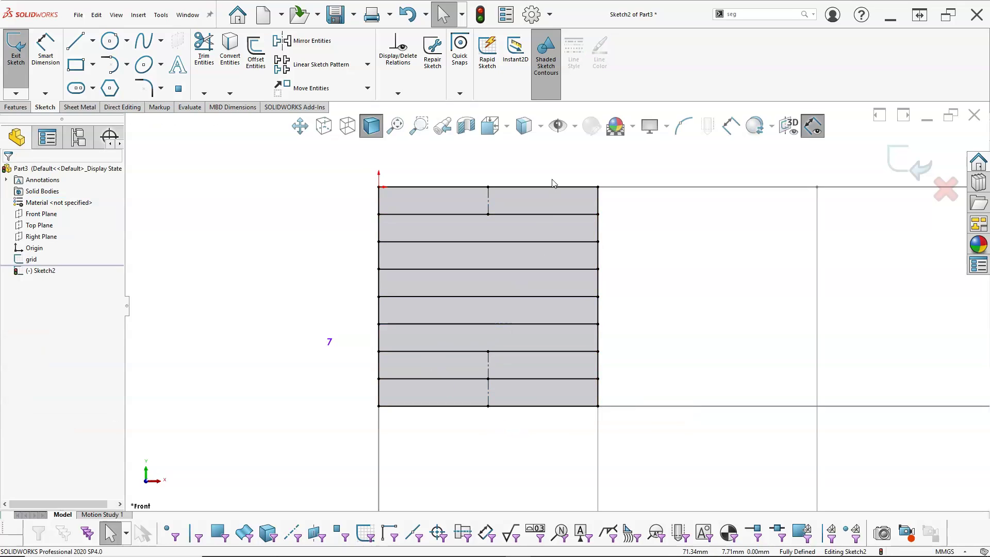
Step: Compare the evenly spaced horizontal lines with the line patterns shown in the textbook's exercise 4.37
{"action": "left_click", "coordinate": [530, 215]}
{"action": "left_click", "coordinate": [569, 244]}
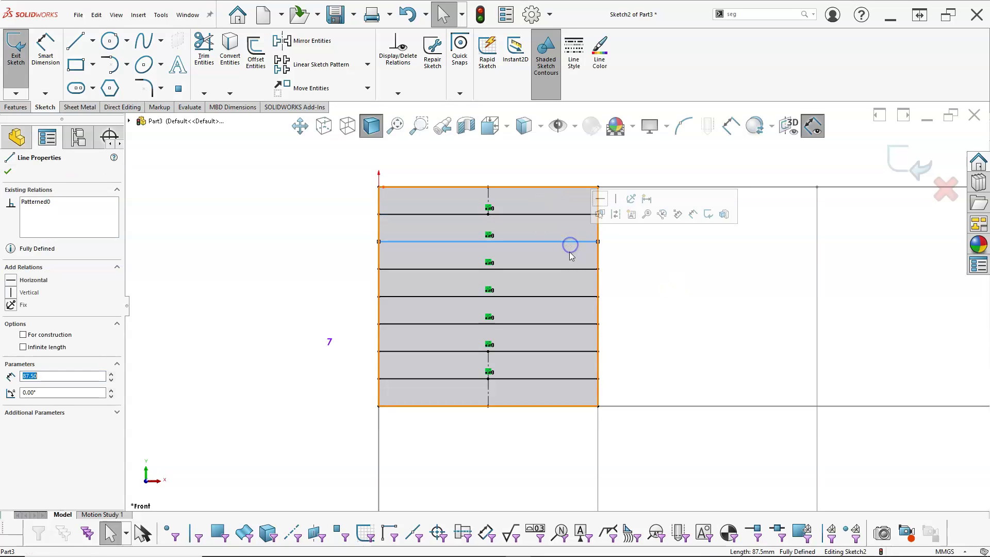
{"action": "left_click", "coordinate": [676, 285]}
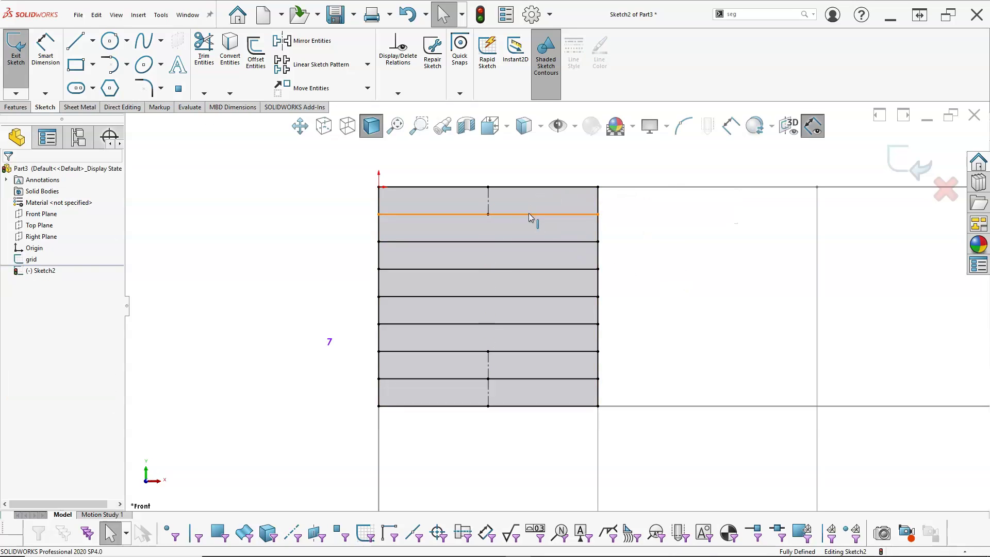
{"action": "left_click", "coordinate": [578, 212]}
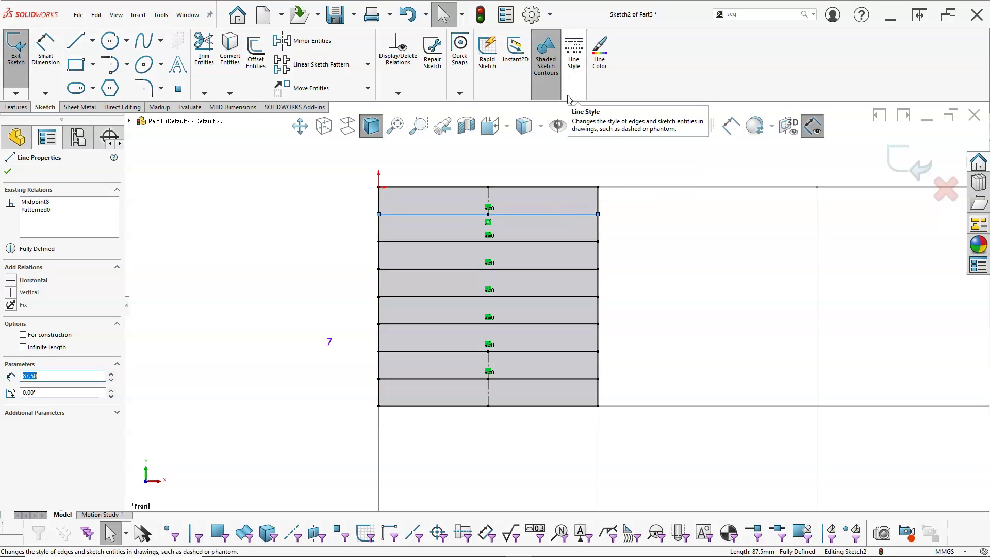
{"action": "left_click_drag", "start_coordinate": [989, 56], "coordinate": [743, 58]}
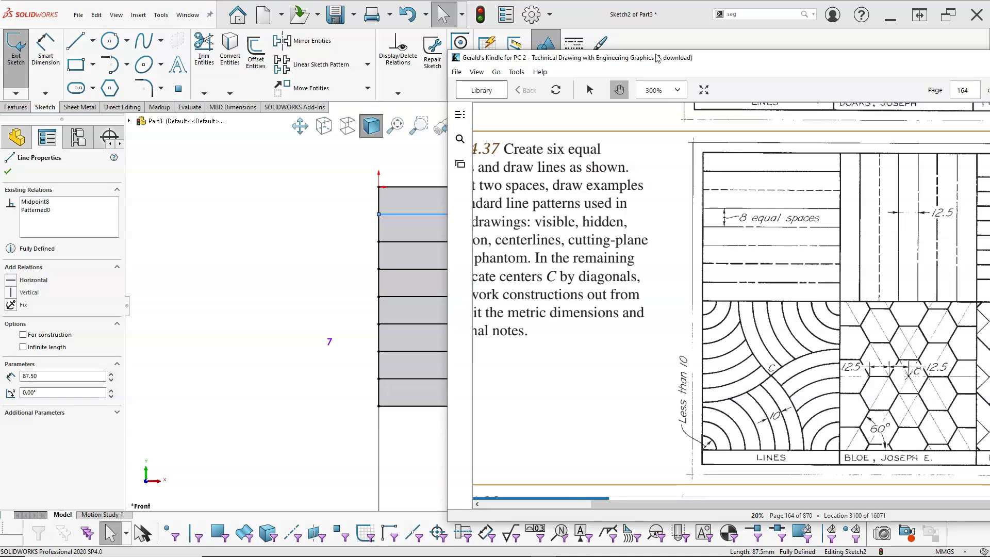
{"action": "mouse_move", "coordinate": [708, 58]}
{"action": "left_mouse_down"}
{"action": "mouse_move", "coordinate": [989, 89]}
{"action": "mouse_move", "coordinate": [989, 72]}
{"action": "left_mouse_up"}
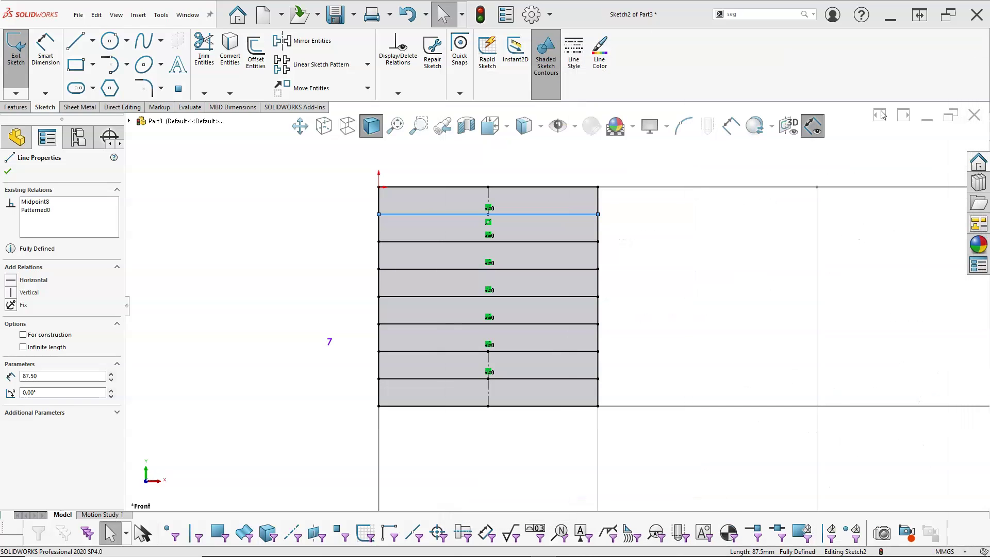
Step: Give the second horizontal line from the cell's upper edge the dashed line style and a cyan color
{"action": "left_click", "coordinate": [567, 241]}
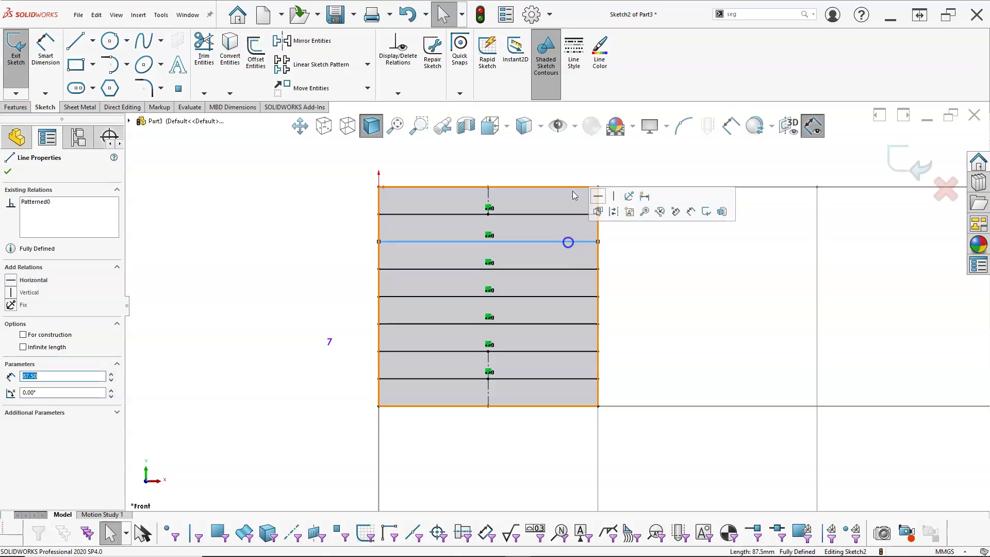
{"action": "left_click", "coordinate": [575, 49]}
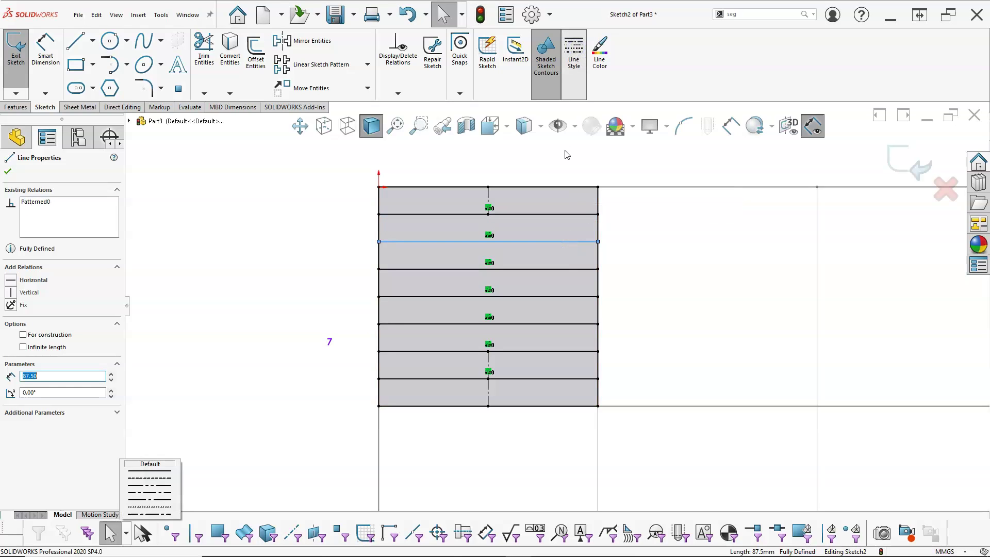
{"action": "left_click", "coordinate": [155, 478]}
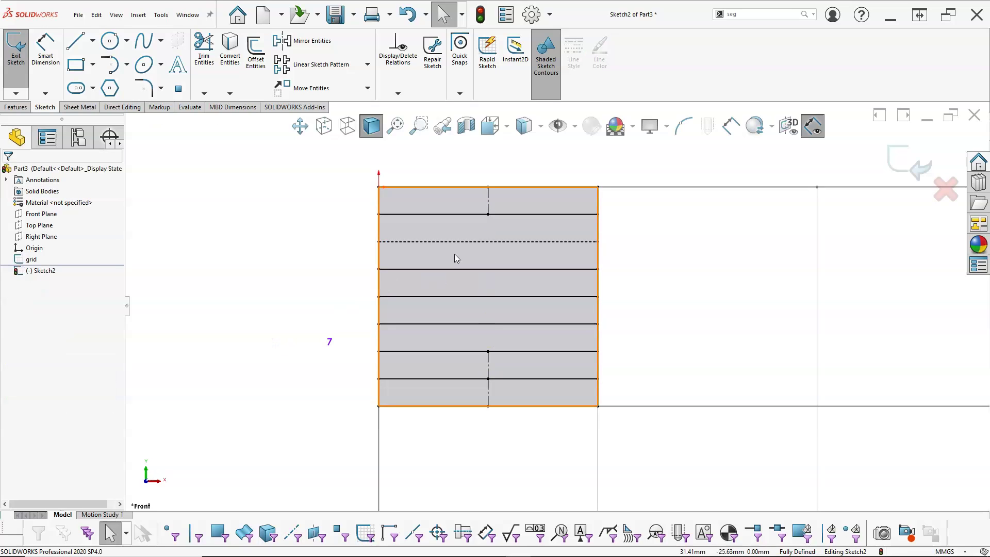
{"action": "left_click", "coordinate": [469, 241]}
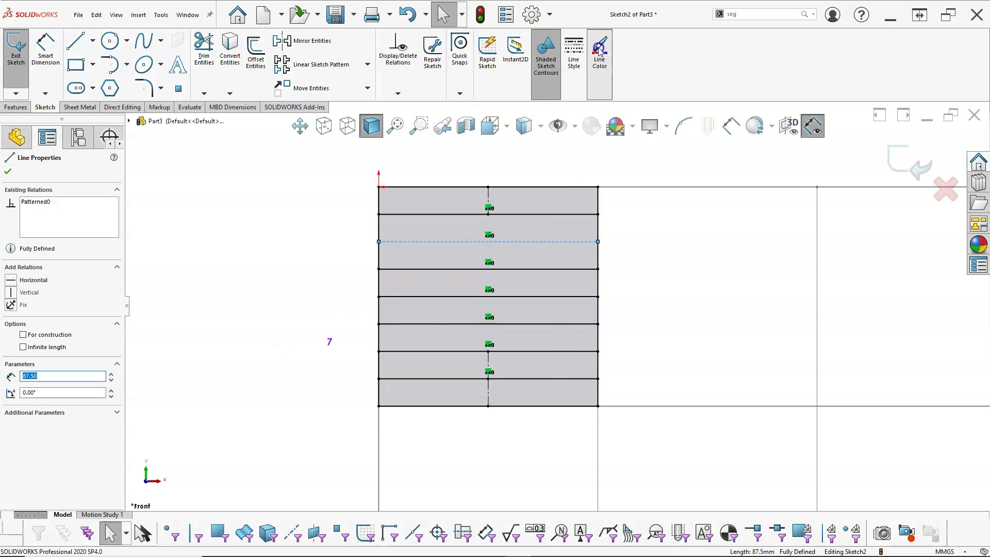
{"action": "left_click", "coordinate": [599, 51]}
{"action": "left_click", "coordinate": [500, 226]}
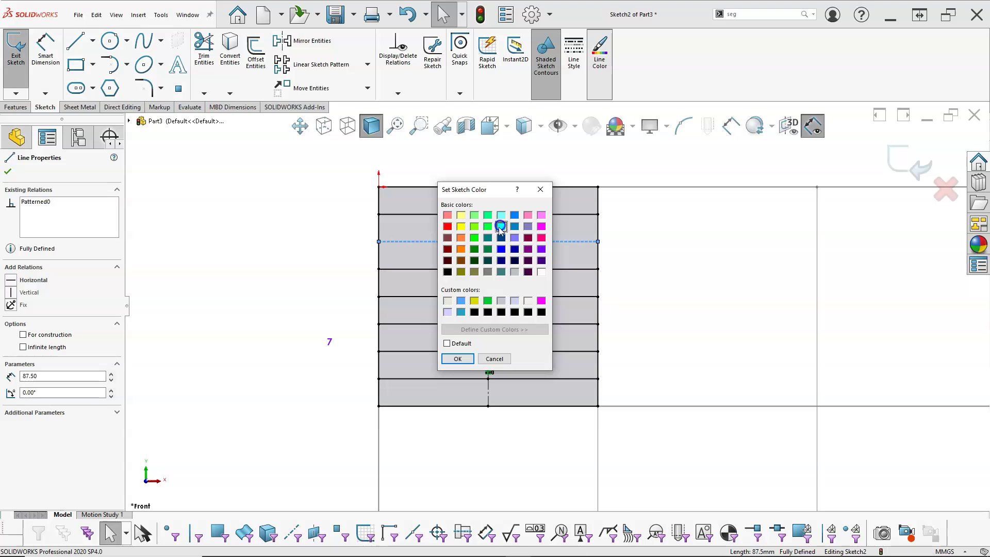
{"action": "left_click", "coordinate": [459, 360]}
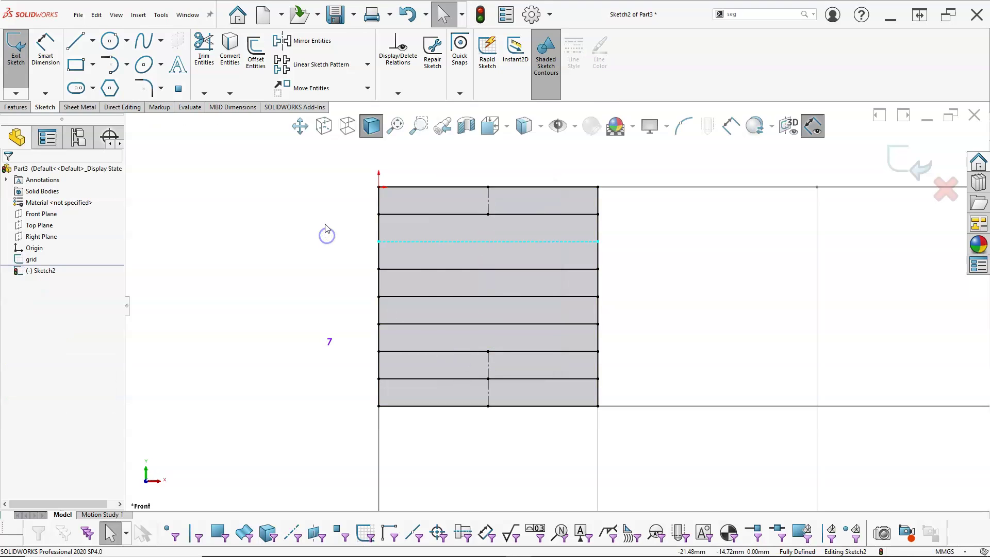
Step: Give the third horizontal line from the cell's upper edge the phantom line style and a deep pink color
{"action": "left_click", "coordinate": [493, 269]}
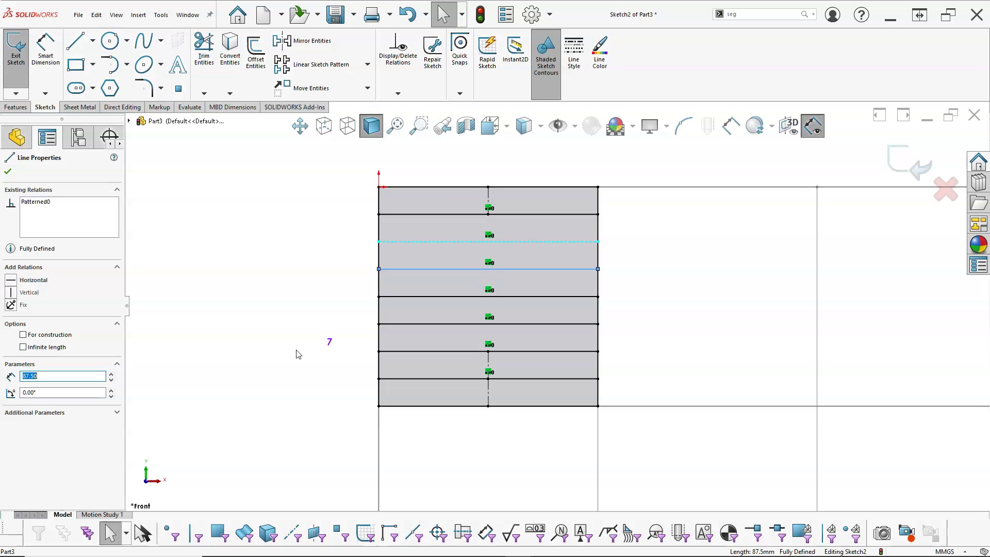
{"action": "left_click", "coordinate": [573, 52]}
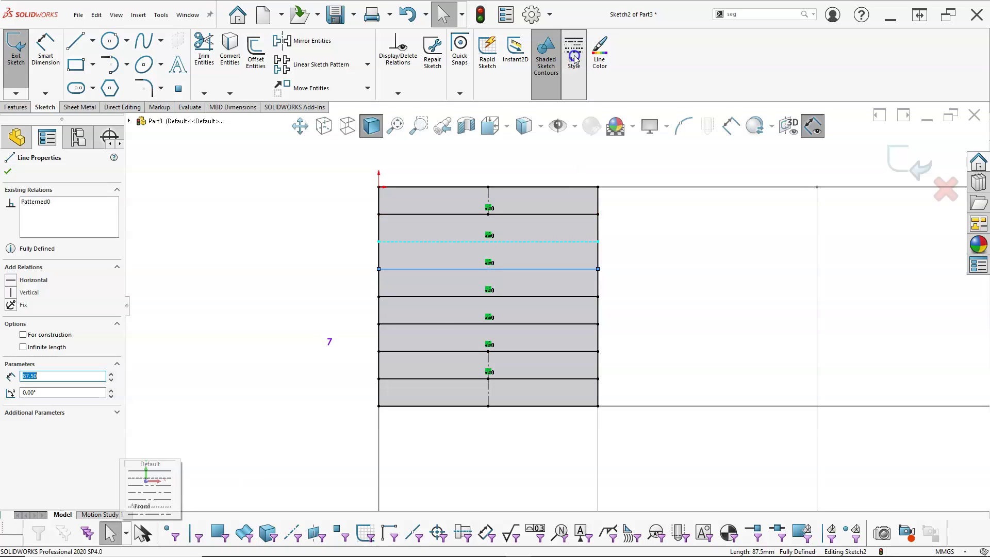
{"action": "left_click", "coordinate": [150, 491]}
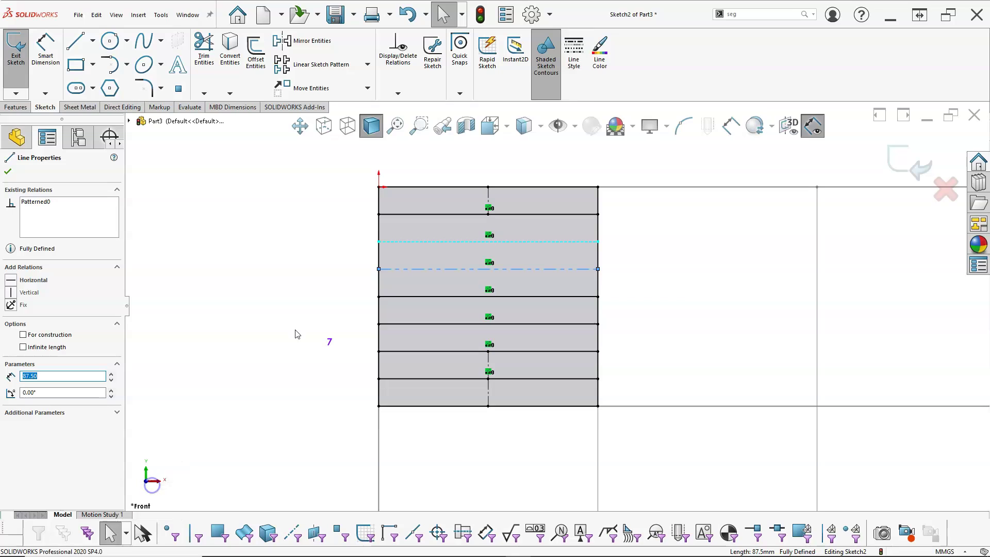
{"action": "left_click", "coordinate": [599, 51]}
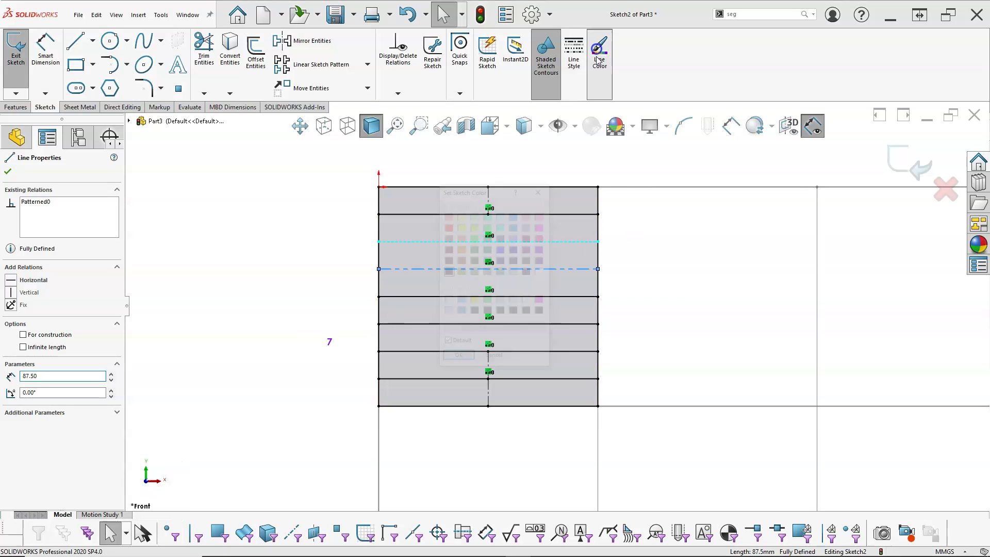
{"action": "left_click", "coordinate": [540, 238]}
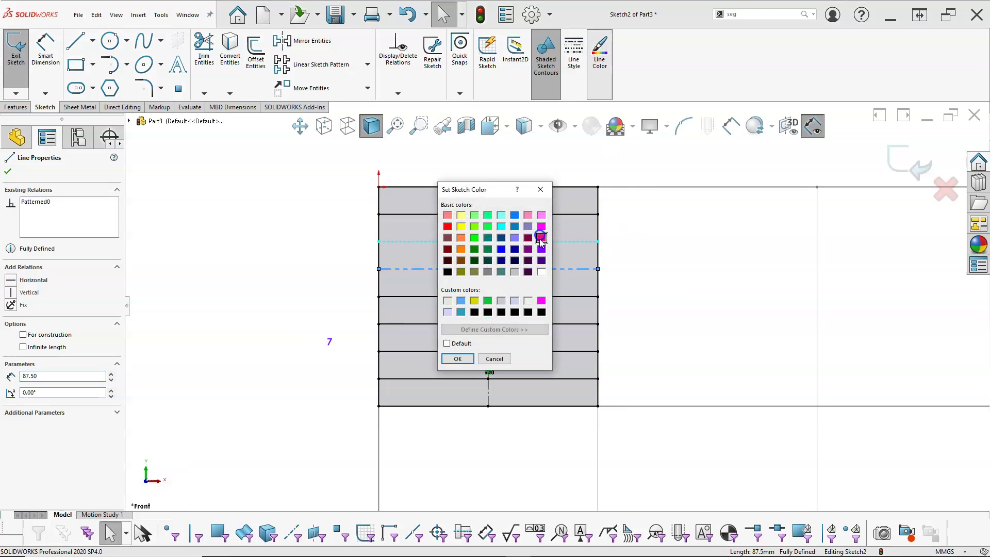
{"action": "left_click", "coordinate": [459, 359]}
{"action": "left_click", "coordinate": [335, 295]}
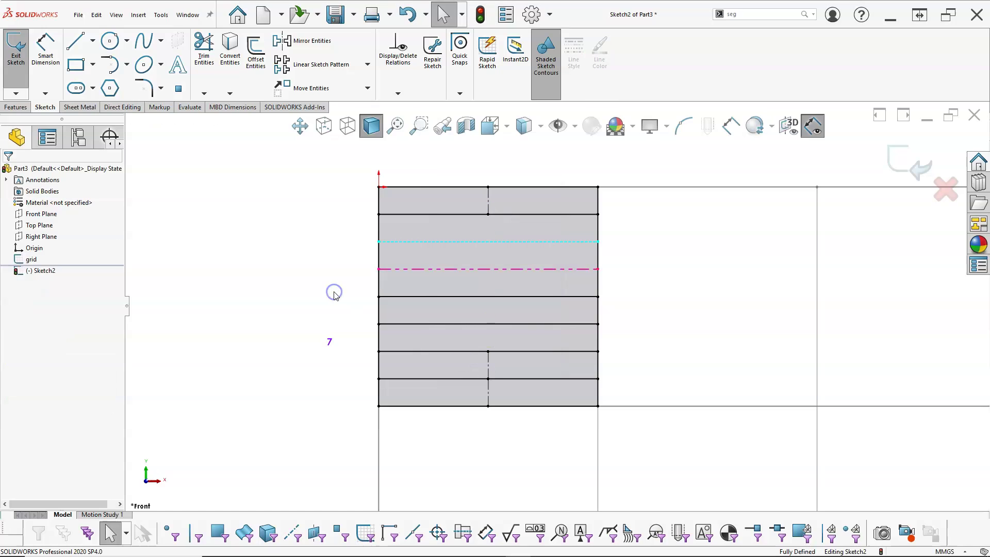
Step: Give the fourth horizontal line, at mid-height of the cell, the chain line style and a light blue-violet color
{"action": "left_click", "coordinate": [424, 297]}
{"action": "left_click", "coordinate": [574, 51]}
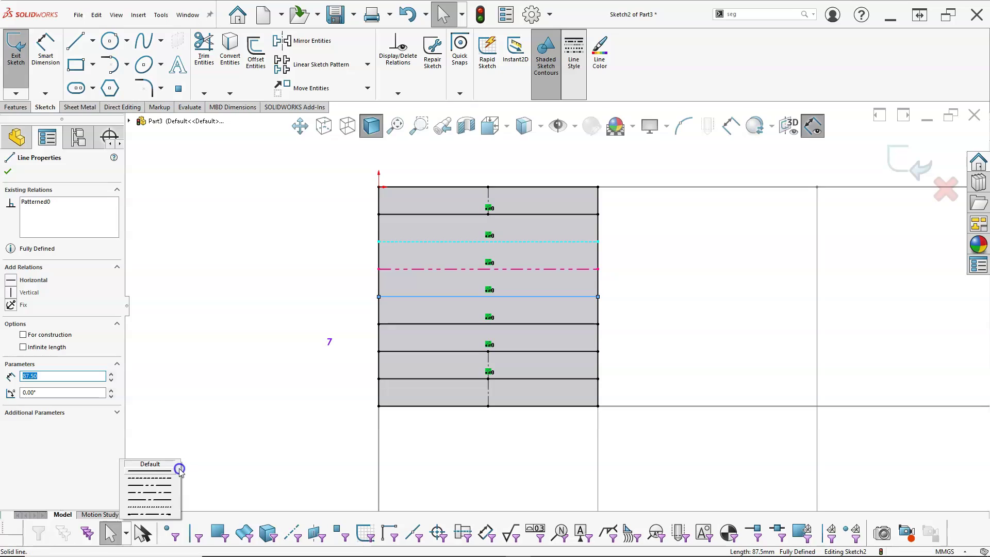
{"action": "left_click", "coordinate": [196, 444]}
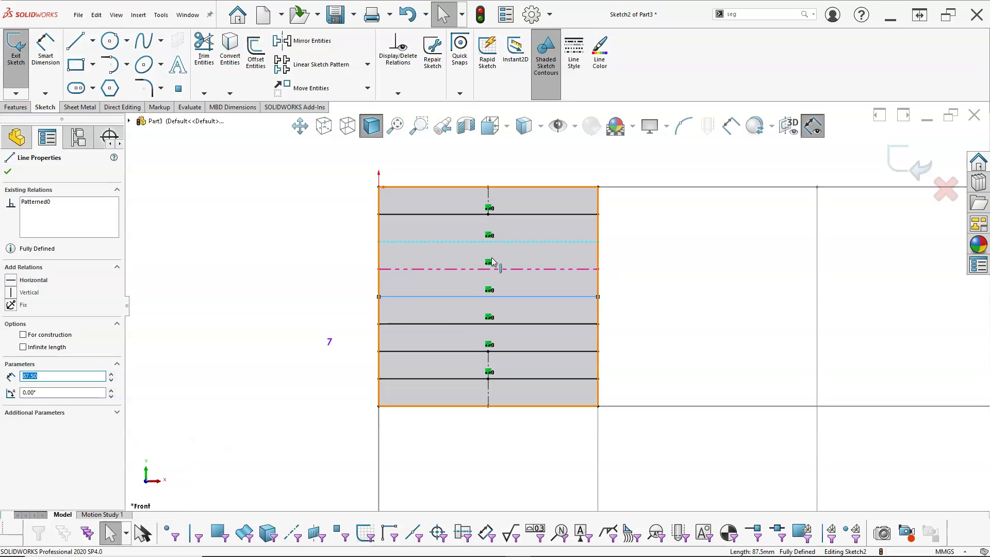
{"action": "left_click", "coordinate": [572, 54]}
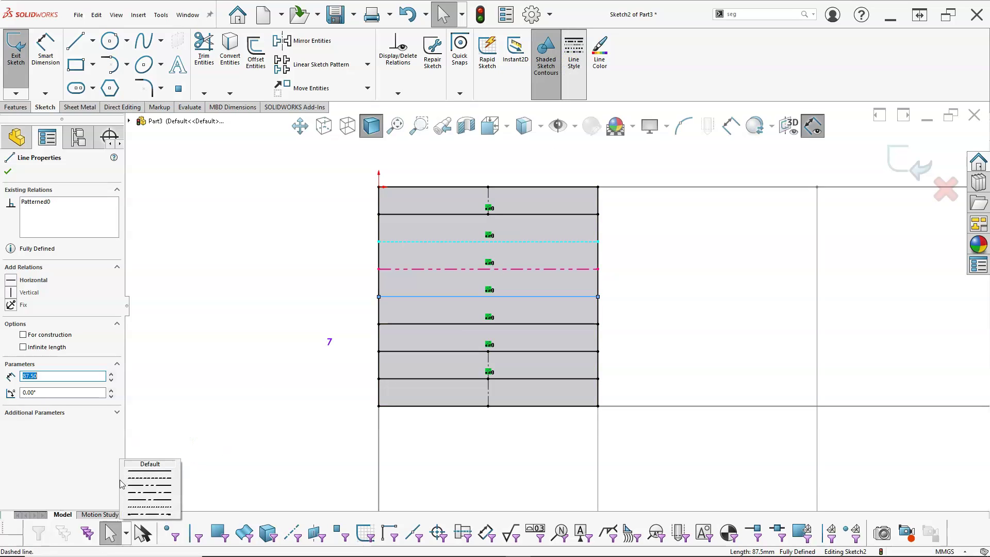
{"action": "left_click", "coordinate": [150, 487]}
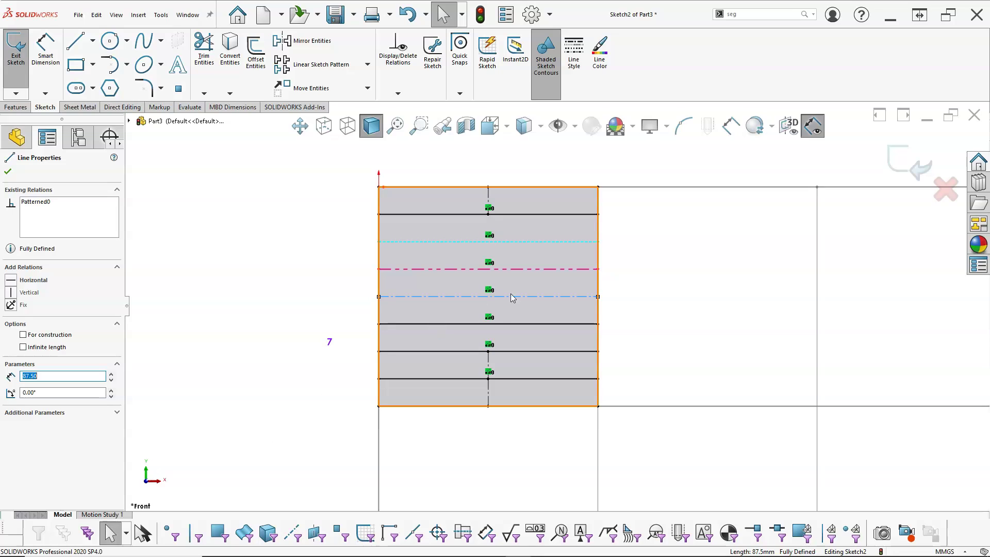
{"action": "left_click", "coordinate": [599, 52]}
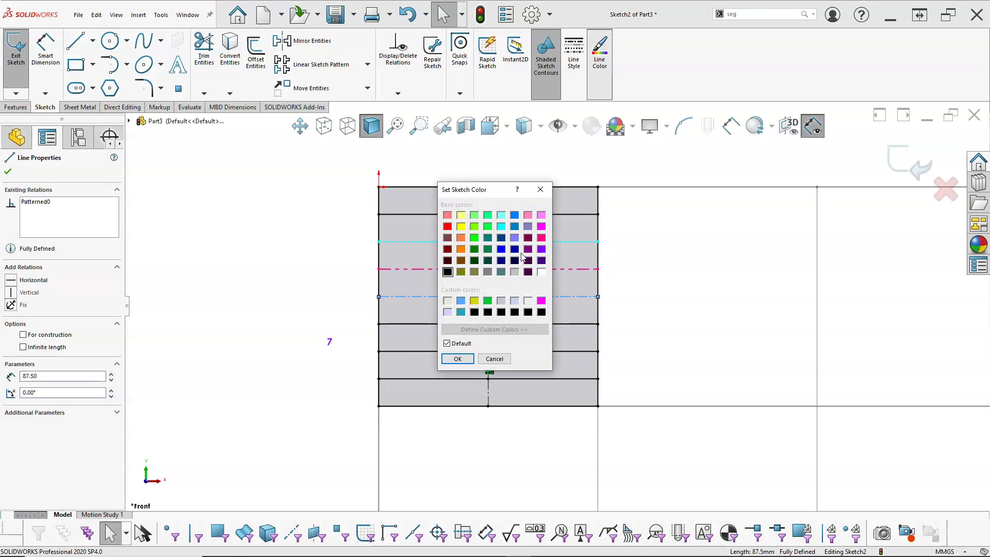
{"action": "left_click", "coordinate": [514, 237]}
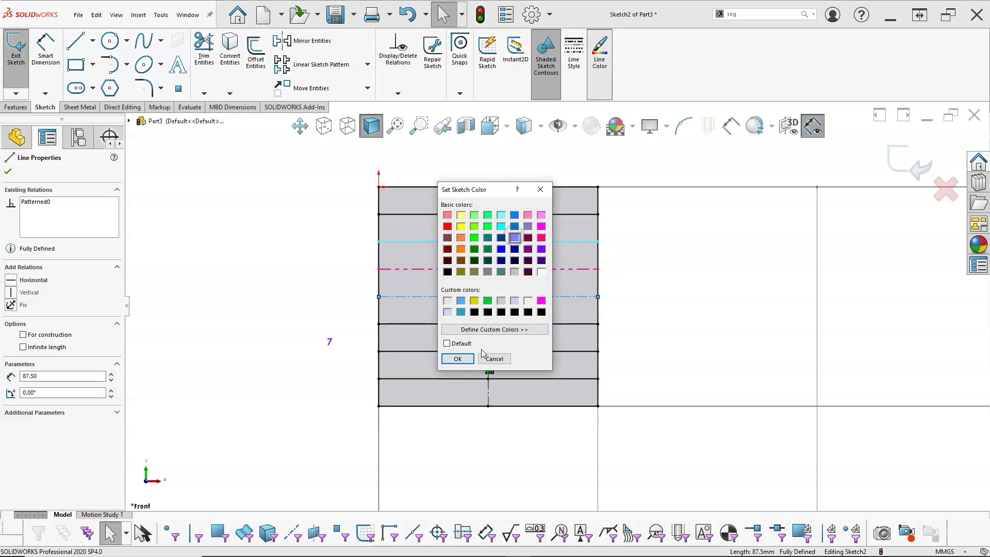
{"action": "left_click", "coordinate": [457, 361]}
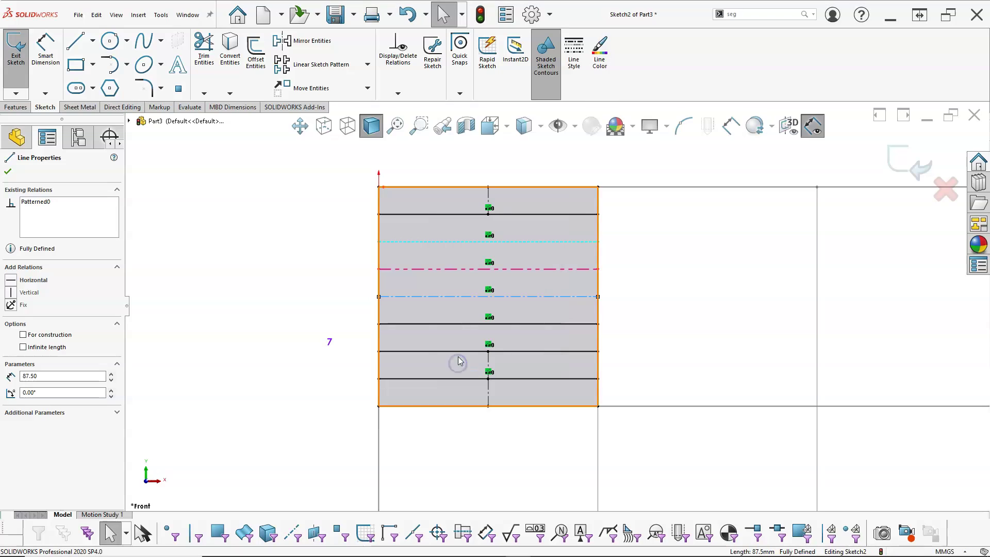
Step: Give the fifth horizontal line from the cell's upper edge the center line style and a dark green color
{"action": "left_click", "coordinate": [453, 323]}
{"action": "left_click", "coordinate": [573, 52]}
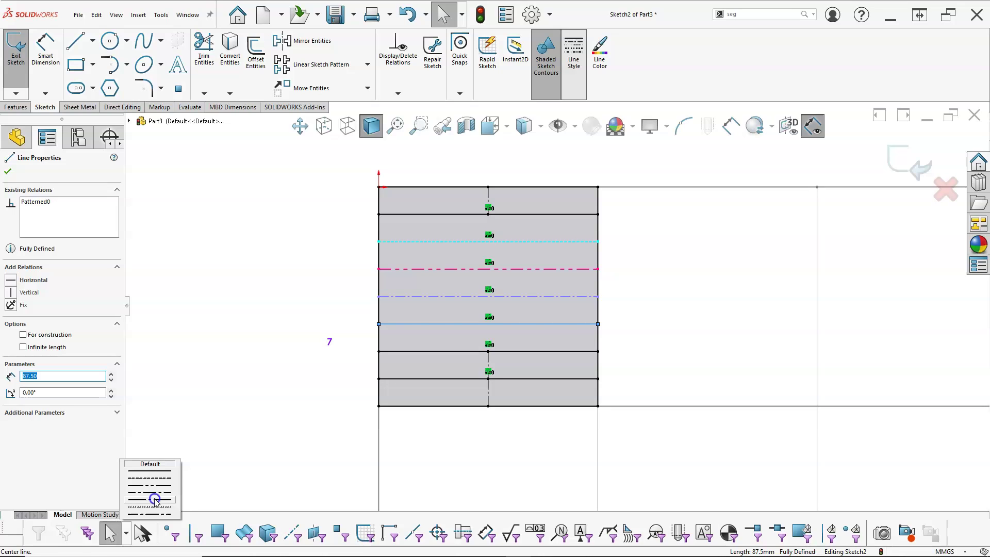
{"action": "left_click", "coordinate": [155, 499]}
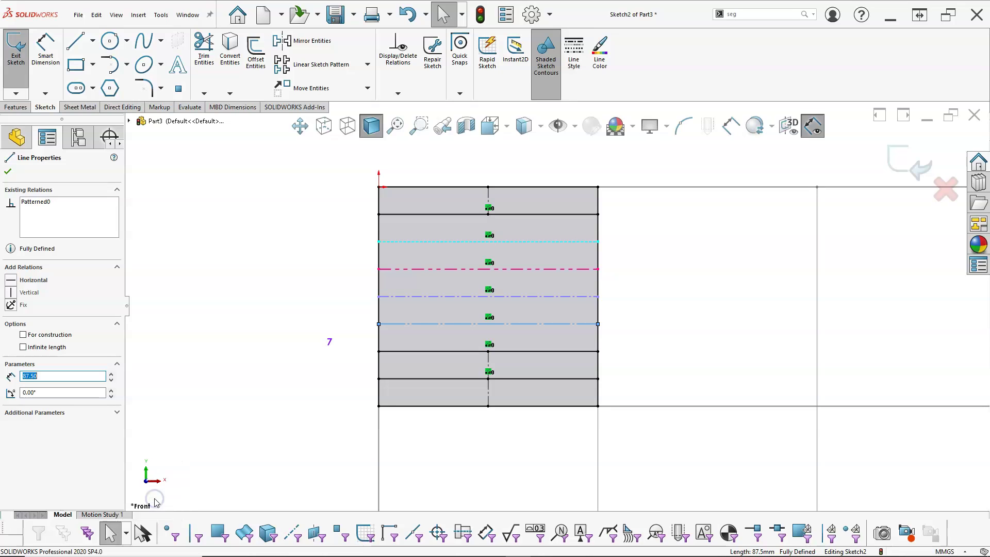
{"action": "left_click", "coordinate": [598, 53]}
{"action": "left_click", "coordinate": [474, 260]}
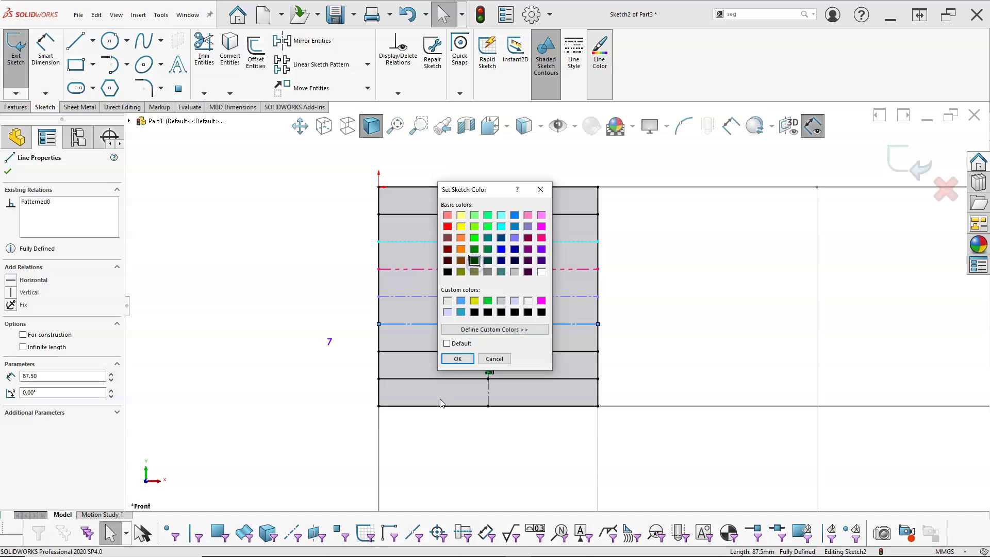
{"action": "left_click", "coordinate": [457, 358]}
Step: Give the sixth horizontal line, second from the cell's lower edge, the dotted stitch line style and a violet color
{"action": "left_click", "coordinate": [462, 351]}
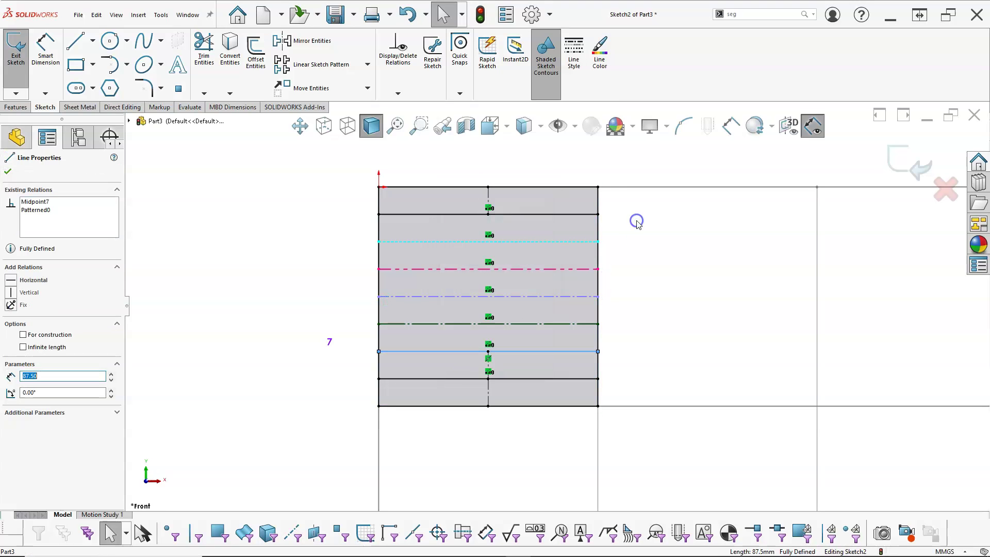
{"action": "left_click", "coordinate": [573, 49]}
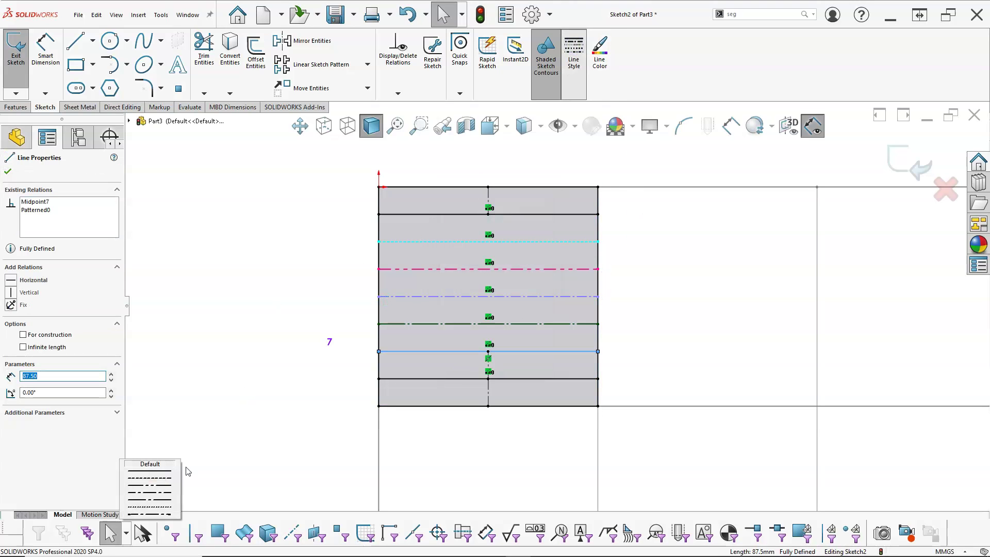
{"action": "left_click", "coordinate": [149, 506]}
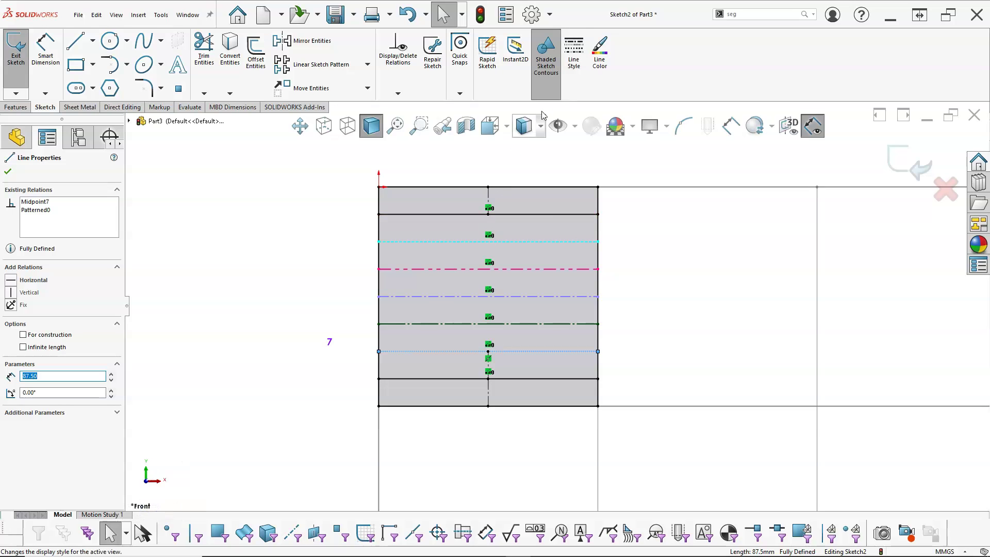
{"action": "left_click", "coordinate": [599, 52]}
{"action": "left_click", "coordinate": [540, 249]}
{"action": "left_click", "coordinate": [454, 359]}
Step: Apply the thin/thick chain line style to the lowest horizontal line in the cell
{"action": "left_click", "coordinate": [452, 379]}
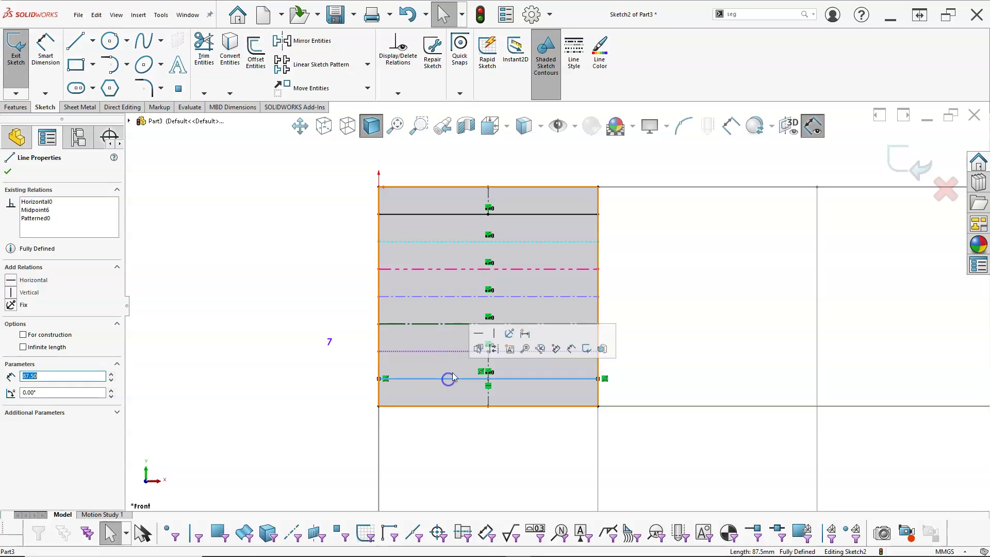
{"action": "left_click", "coordinate": [575, 54]}
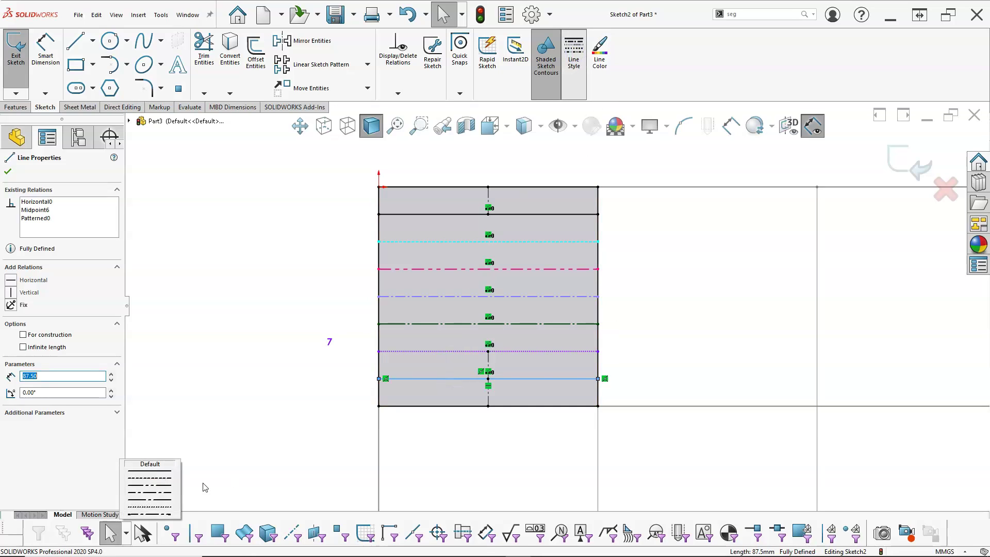
{"action": "left_click", "coordinate": [163, 512]}
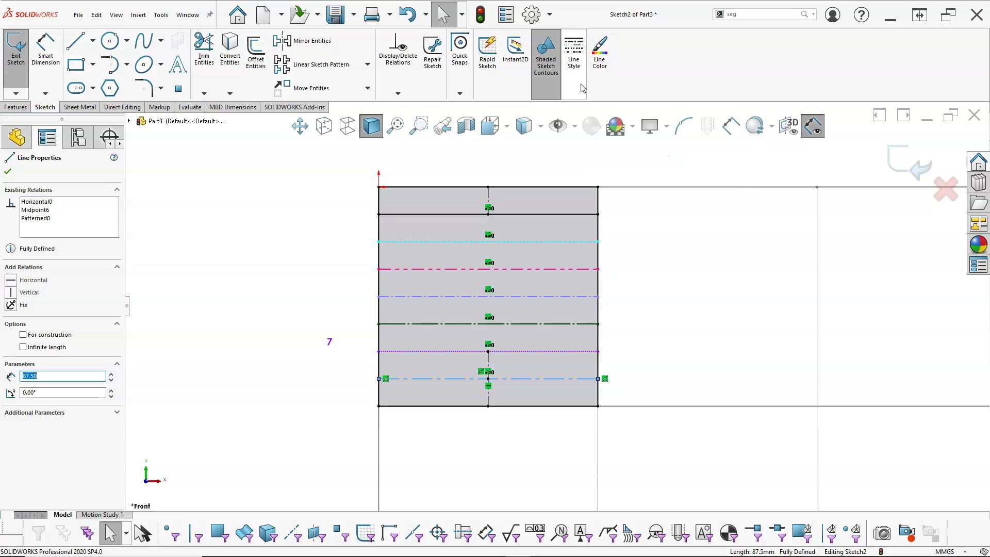
Step: Give the lowest horizontal line in the upper-left cell a reddish-brown color and exit the sketch
{"action": "left_click", "coordinate": [574, 61]}
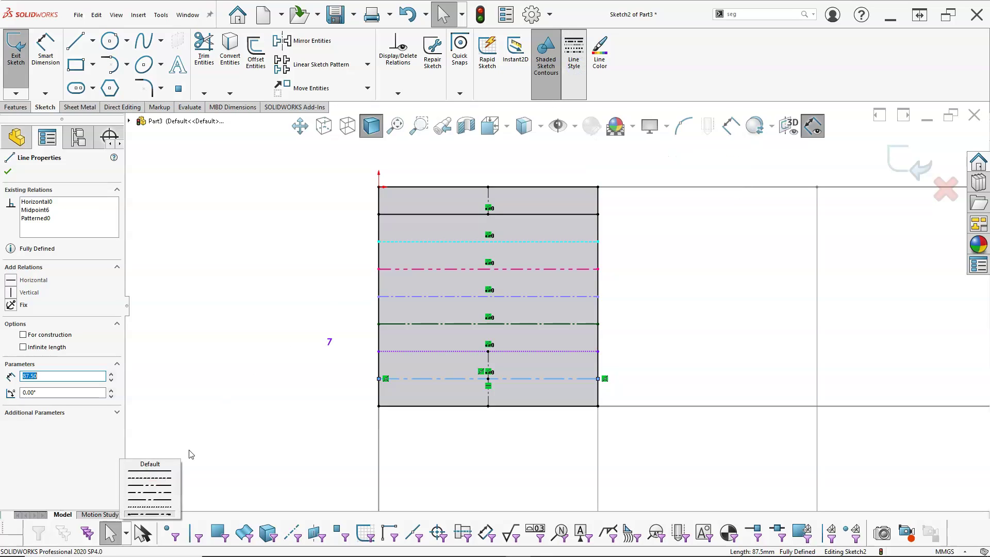
{"action": "left_click", "coordinate": [243, 404]}
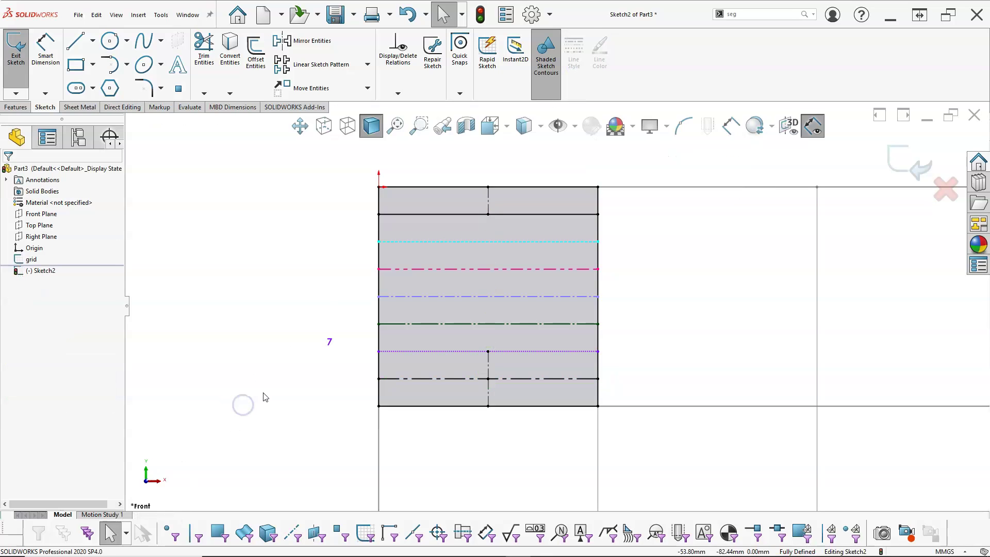
{"action": "left_click", "coordinate": [561, 378]}
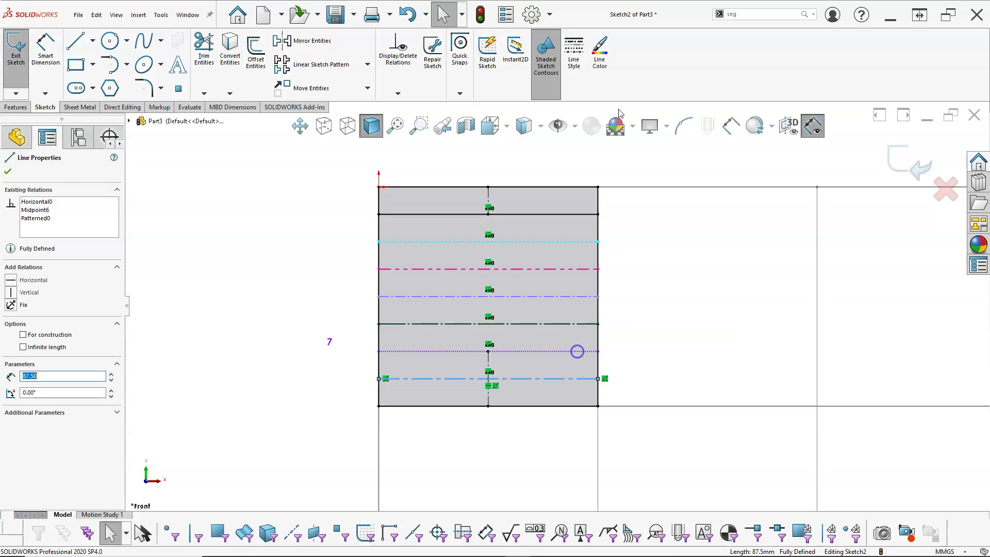
{"action": "left_click", "coordinate": [607, 55]}
{"action": "left_click", "coordinate": [447, 237]}
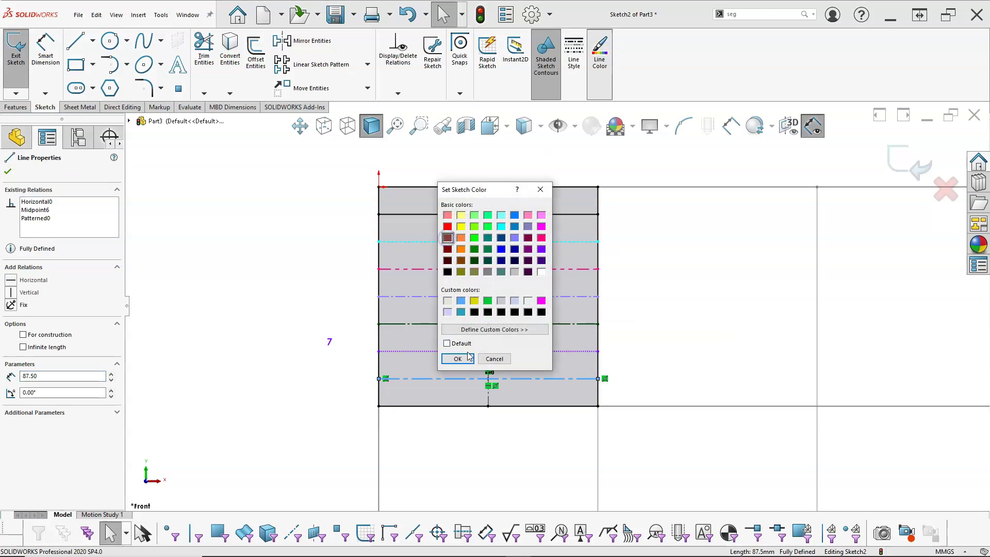
{"action": "left_click", "coordinate": [462, 358]}
{"action": "left_click", "coordinate": [670, 307]}
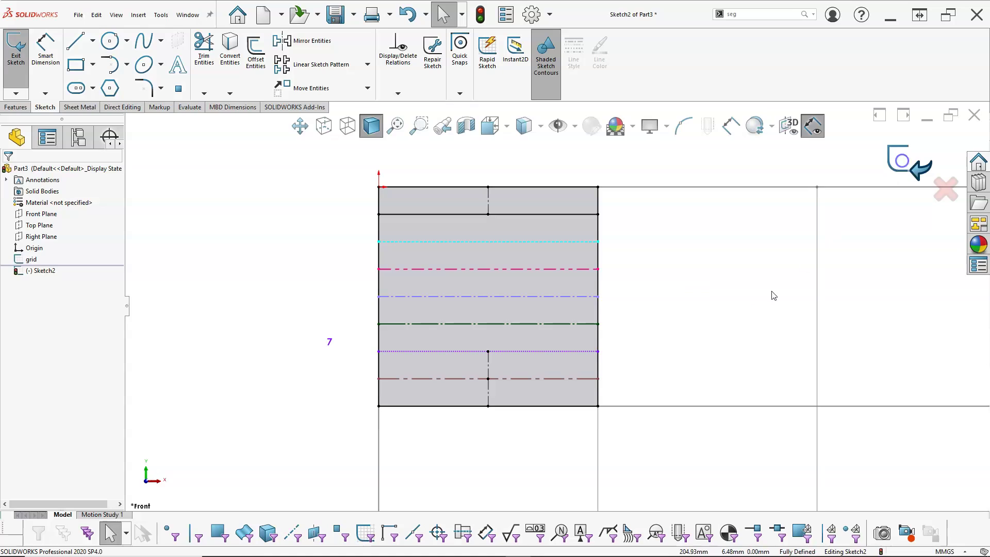
{"action": "left_click", "coordinate": [746, 309]}
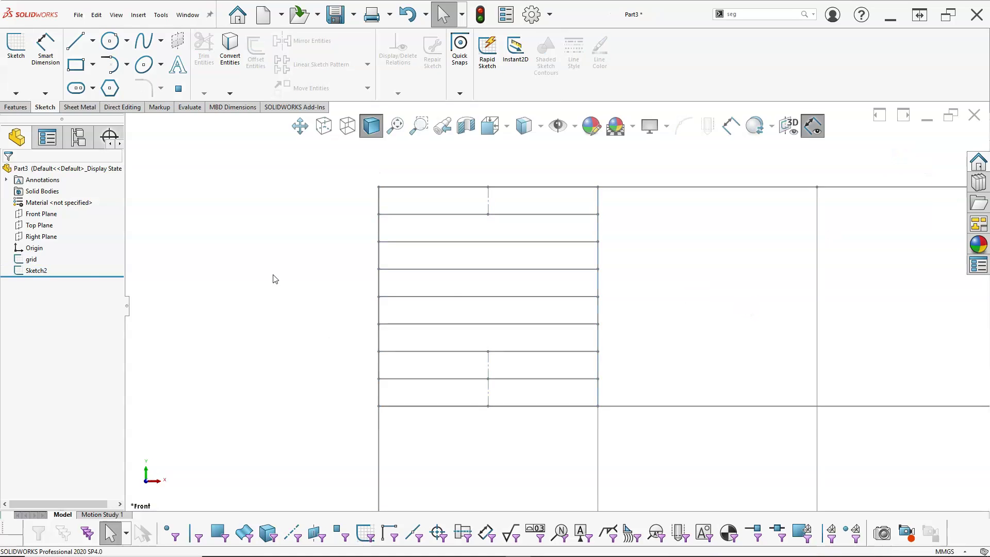
Step: Reopen the upper-left cell's sketch, toggle construction off and back on for the lowest short vertical centerline, and exit
{"action": "right_click", "coordinate": [35, 271]}
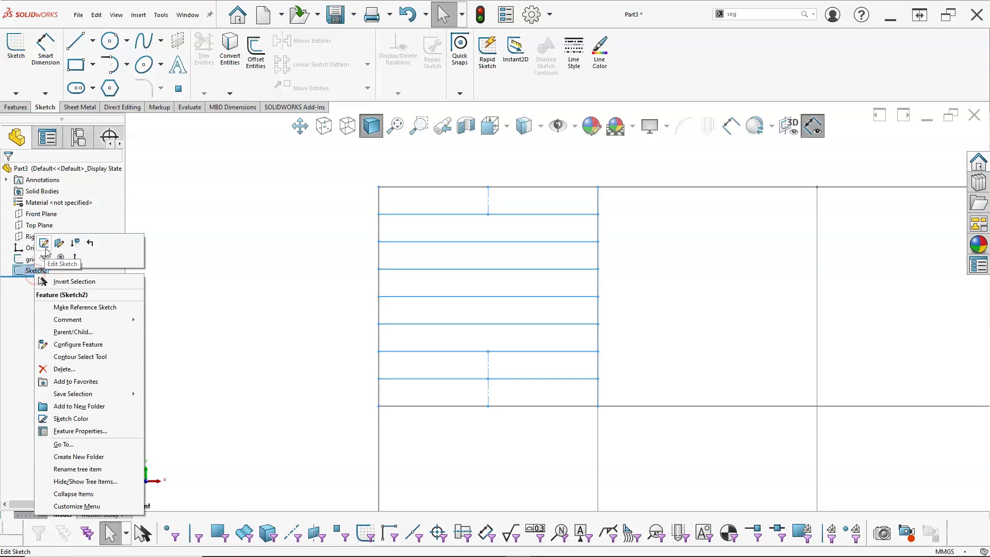
{"action": "left_click", "coordinate": [45, 243]}
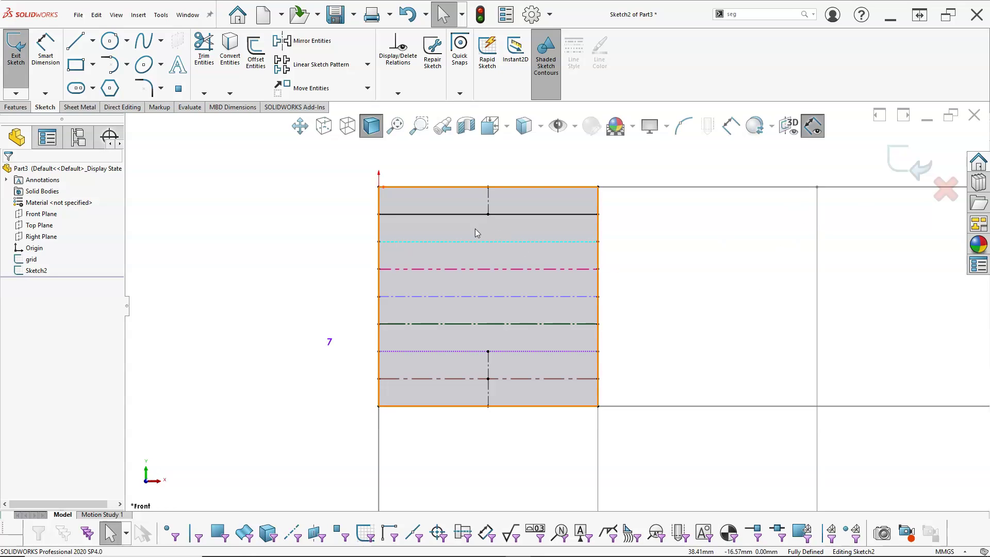
{"action": "left_click", "coordinate": [456, 216]}
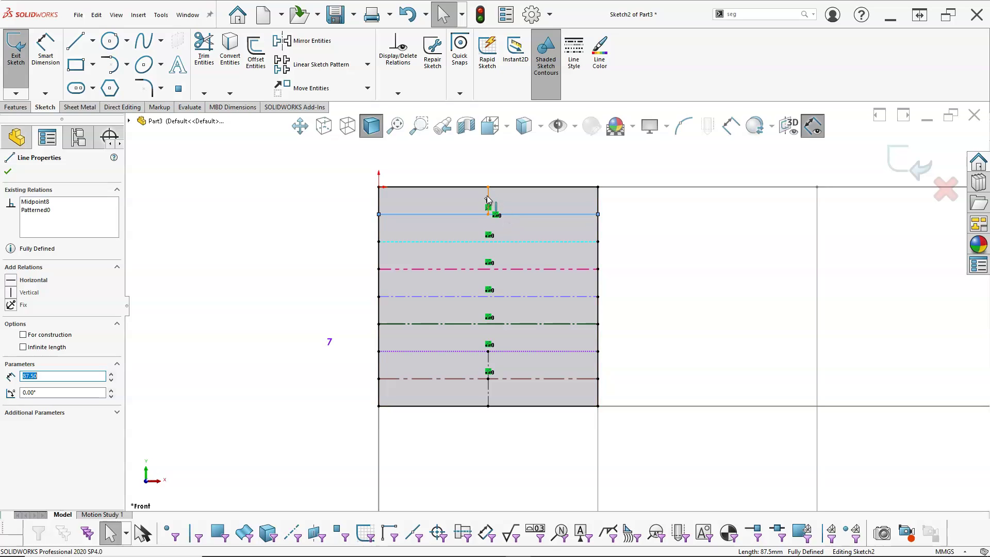
{"action": "left_click", "coordinate": [487, 388]}
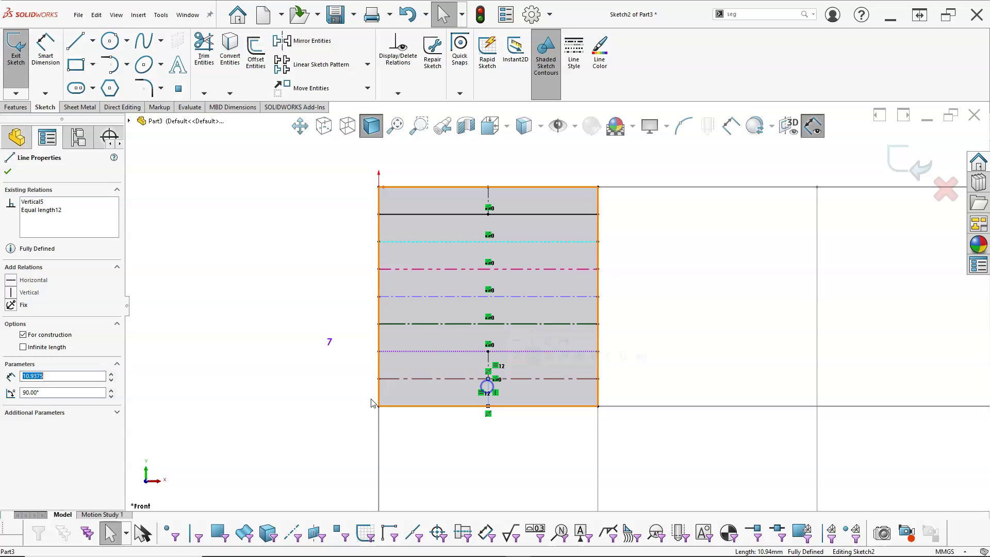
{"action": "left_click", "coordinate": [23, 335]}
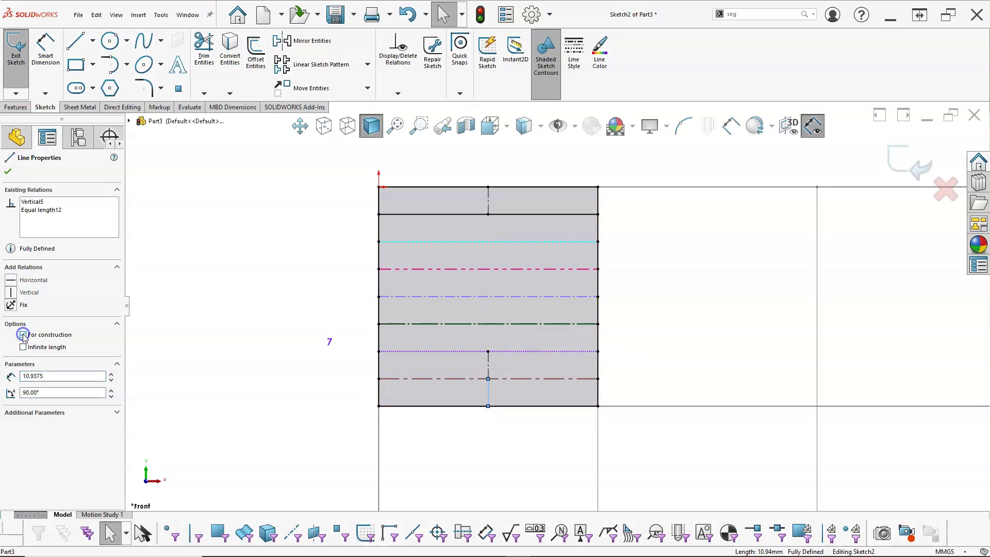
{"action": "left_click", "coordinate": [23, 335]}
{"action": "left_click", "coordinate": [190, 342]}
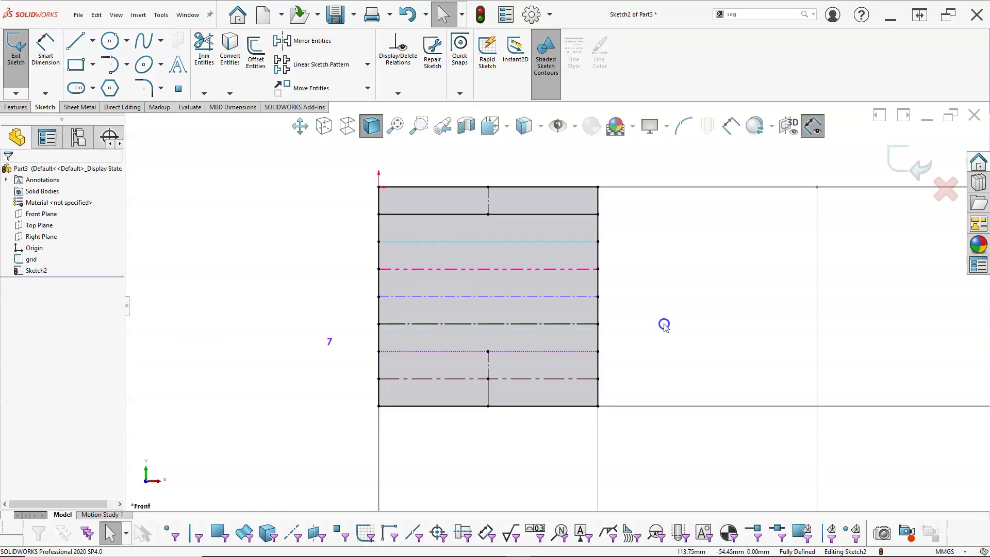
{"action": "left_click", "coordinate": [905, 161]}
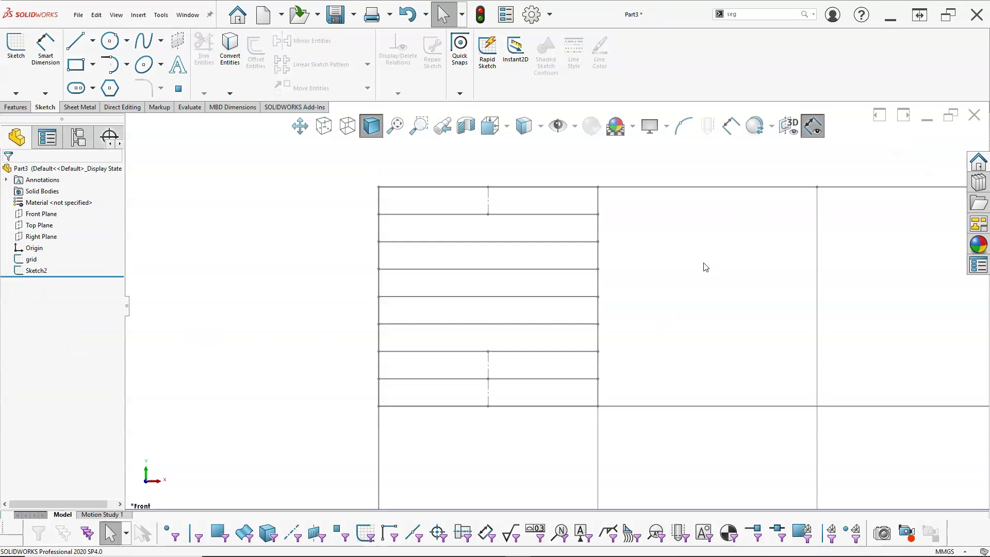
Step: Hide the horizontal-line sketch in the upper-left cell, leaving the grid sketch shown
{"action": "scroll", "coordinate": [685, 262], "scroll_direction": "up", "scroll_amount": 1}
{"action": "scroll", "coordinate": [632, 356], "scroll_direction": "down", "scroll_amount": 1}
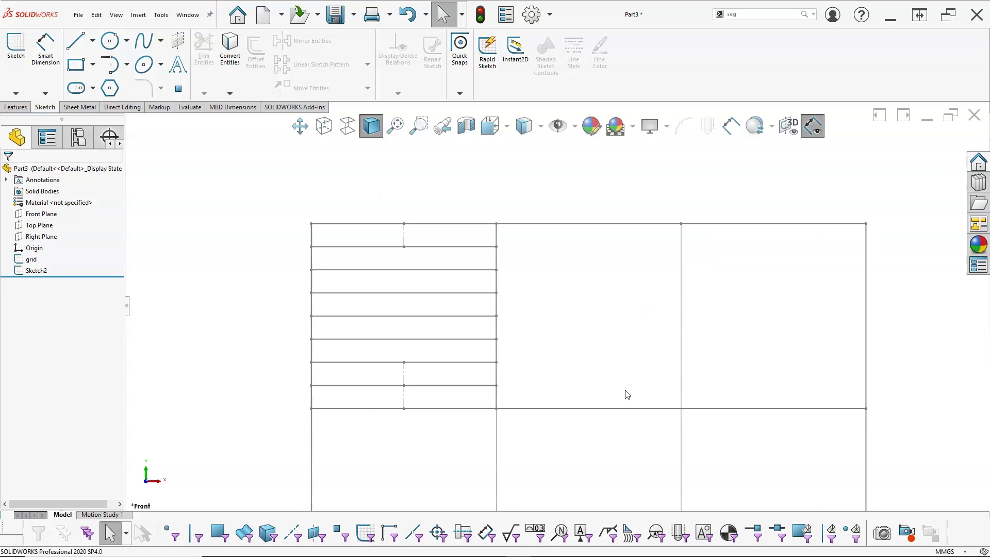
{"action": "scroll", "coordinate": [611, 320], "scroll_direction": "up", "scroll_amount": 1}
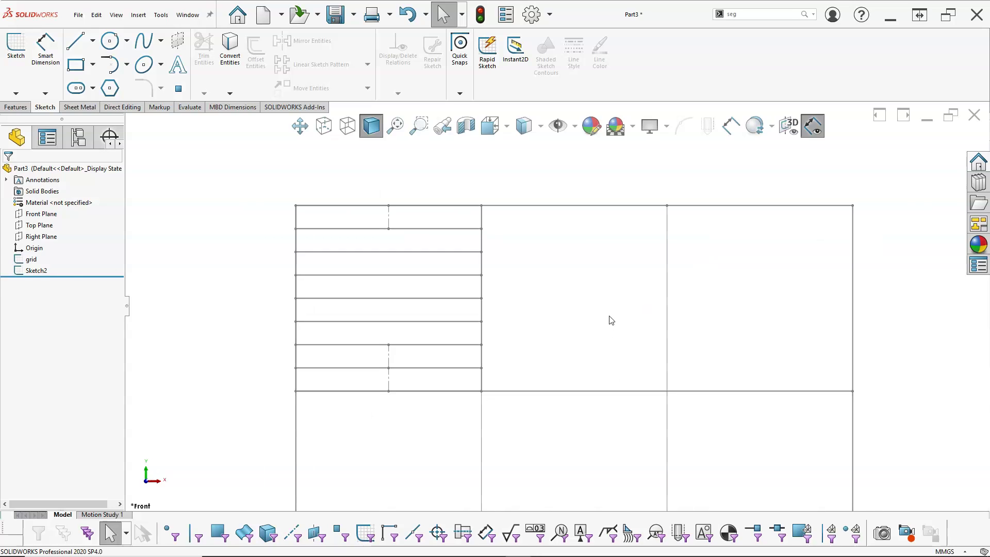
{"action": "right_click", "coordinate": [40, 272]}
{"action": "left_click", "coordinate": [51, 259]}
{"action": "left_click", "coordinate": [238, 272]}
{"action": "key", "text": "z"}
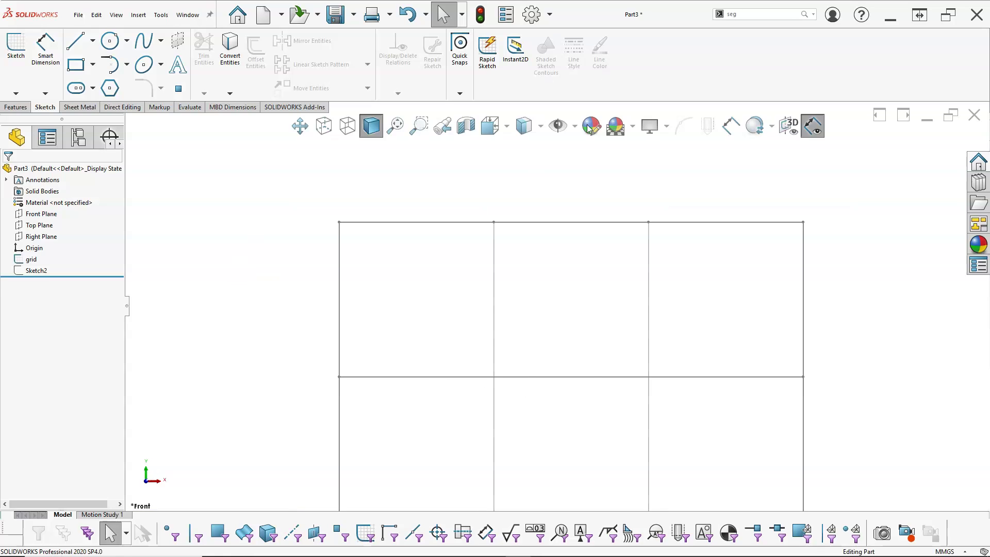
{"action": "scroll", "coordinate": [605, 389], "scroll_direction": "down", "scroll_amount": 1}
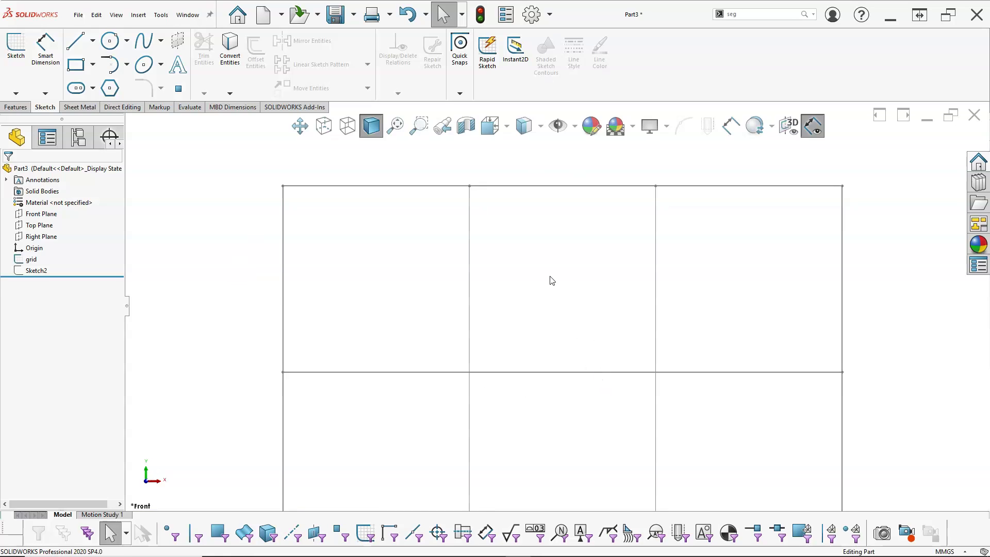
Step: Start a new sketch on the Front Plane and draw a corner rectangle covering the grid's upper-middle cell
{"action": "left_click", "coordinate": [42, 213]}
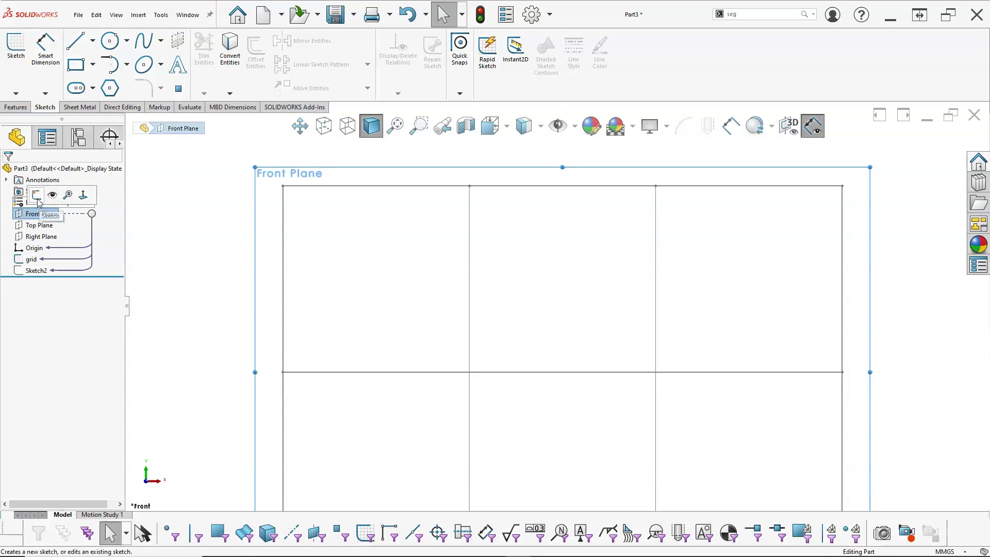
{"action": "left_click", "coordinate": [37, 197]}
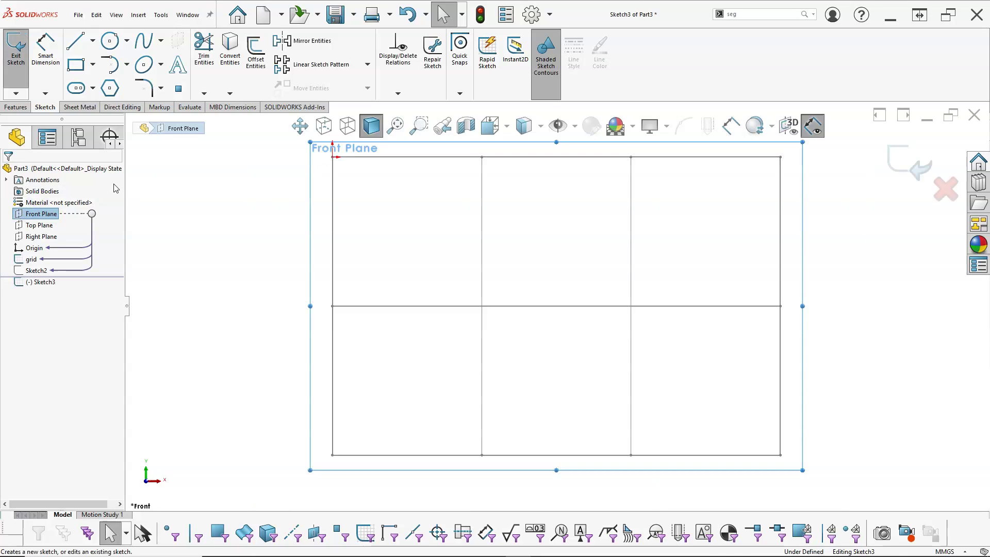
{"action": "left_click", "coordinate": [76, 64]}
{"action": "left_click", "coordinate": [481, 157]}
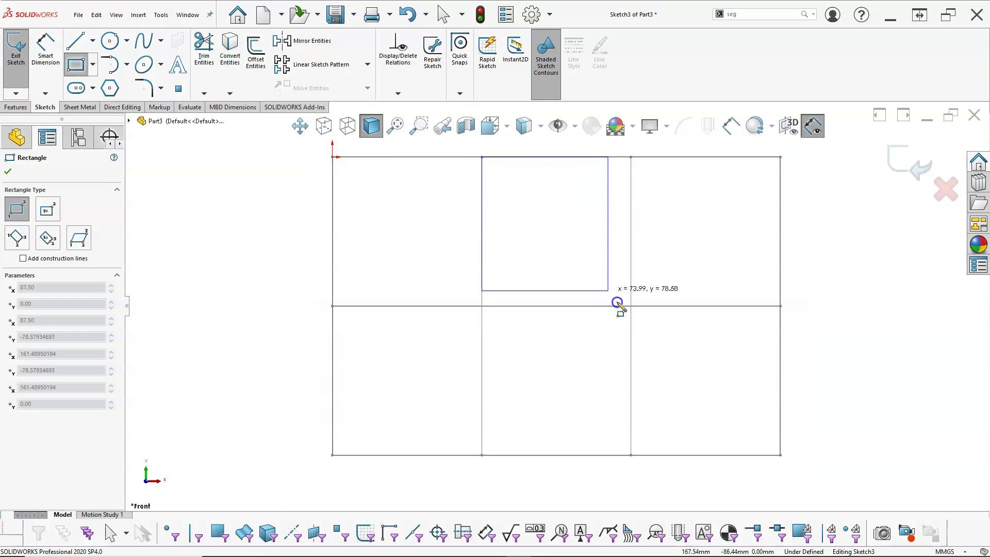
{"action": "left_click", "coordinate": [631, 305]}
{"action": "right_click", "coordinate": [559, 216]}
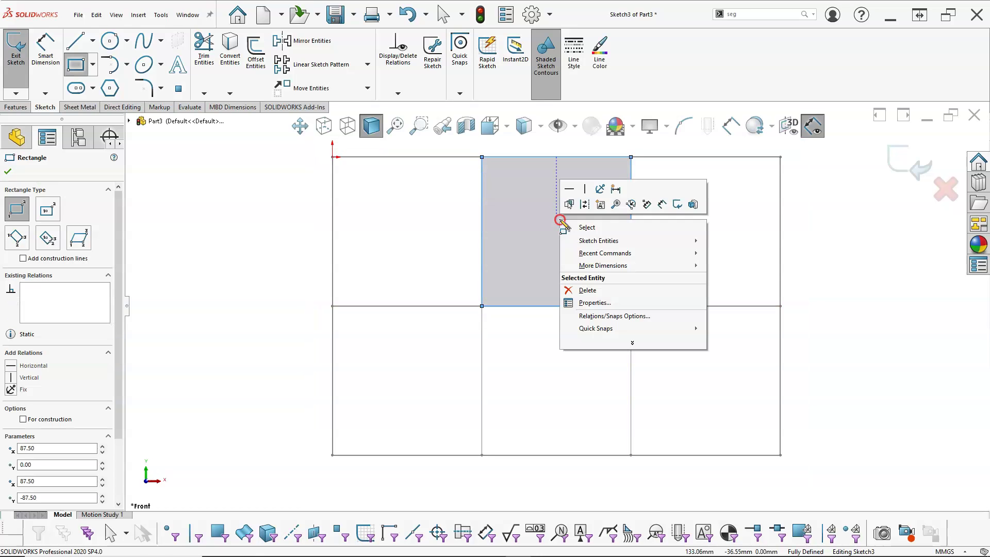
{"action": "left_click", "coordinate": [590, 226]}
Step: Draw a vertical line spanning the full height of the upper-middle cell, near its left edge
{"action": "left_click", "coordinate": [76, 40]}
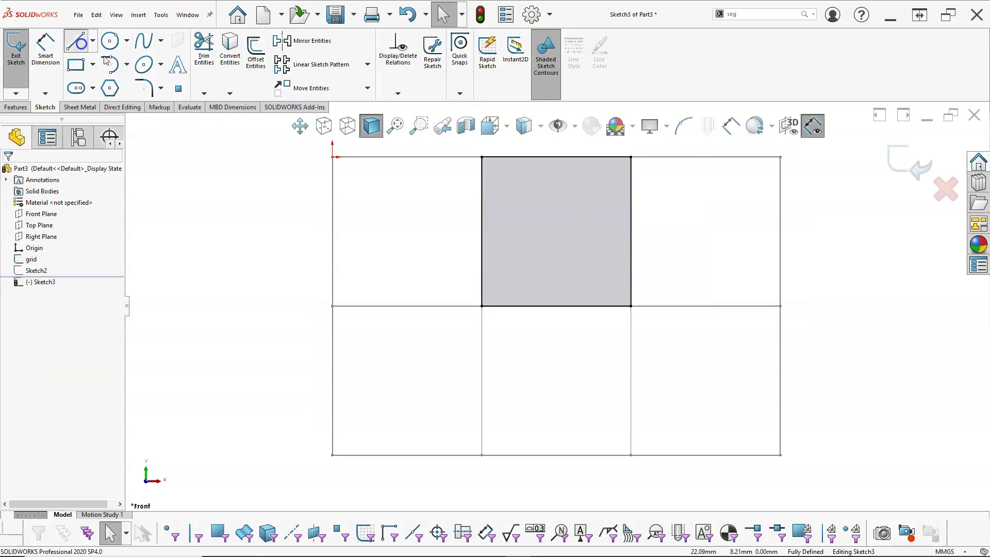
{"action": "left_click_drag", "start_coordinate": [504, 157], "coordinate": [505, 306]}
{"action": "right_click", "coordinate": [550, 263]}
{"action": "left_click", "coordinate": [571, 264]}
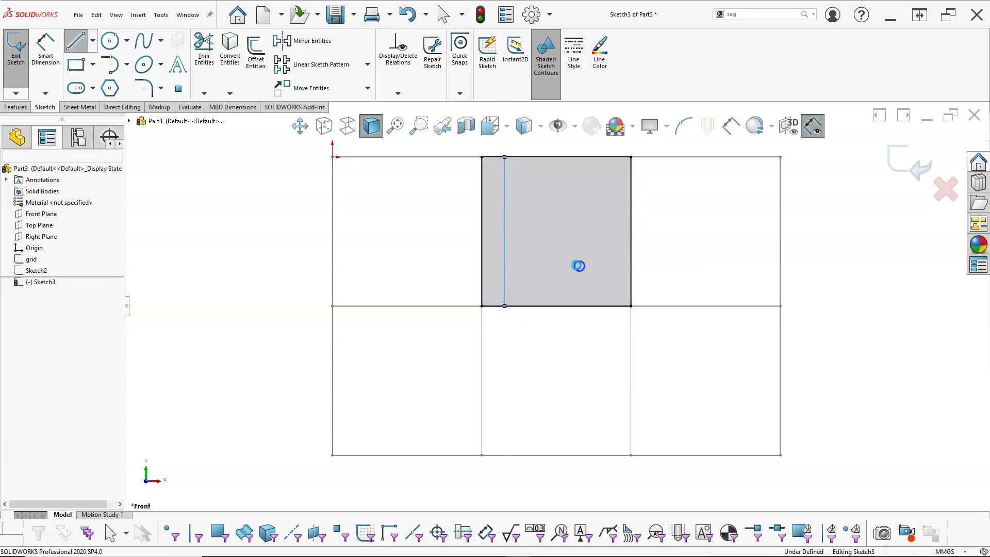
Step: Linearly pattern the vertical line along the X-axis with 7 instances at 12 mm spacing, and dimension the X spacing
{"action": "left_click", "coordinate": [504, 255]}
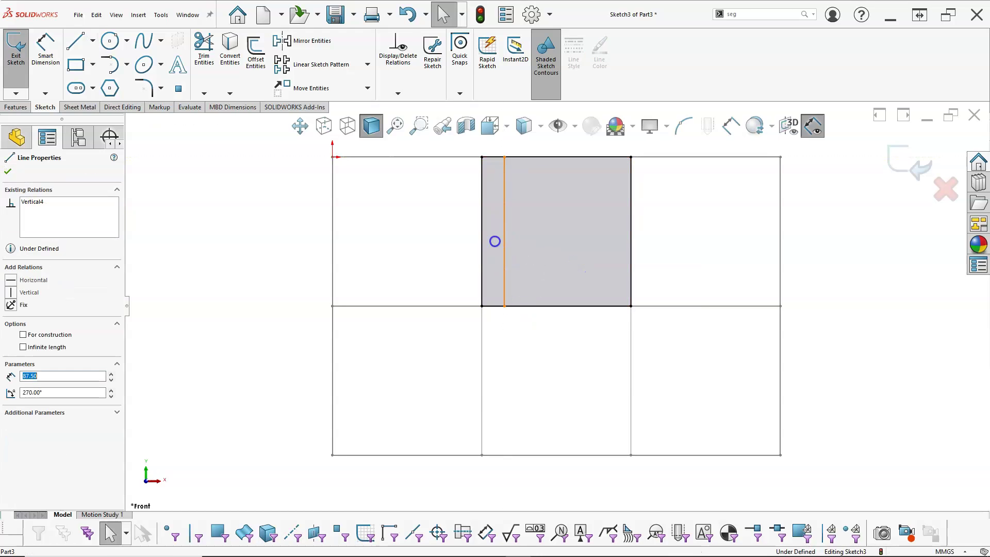
{"action": "left_click", "coordinate": [303, 68]}
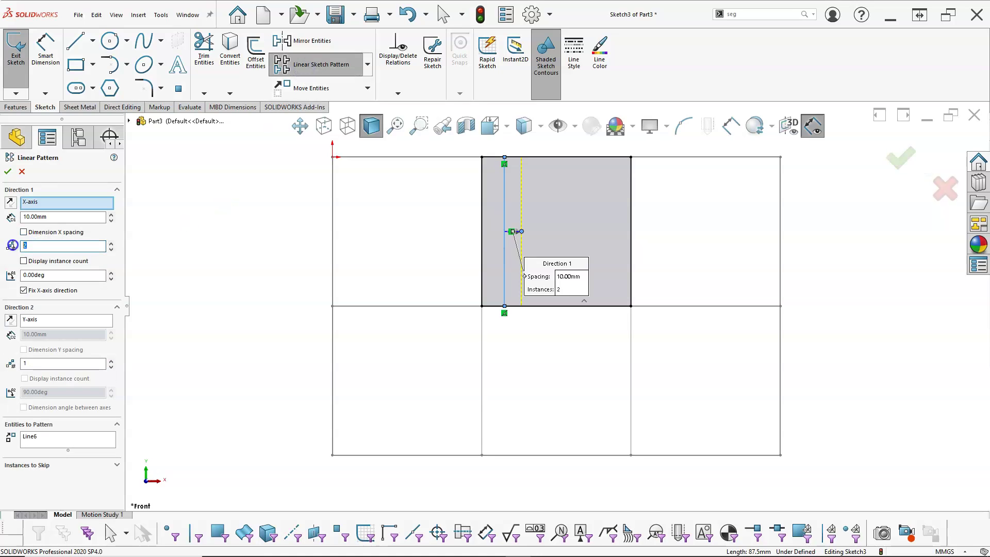
{"action": "type", "text": "7"}
{"action": "left_click", "coordinate": [42, 217]}
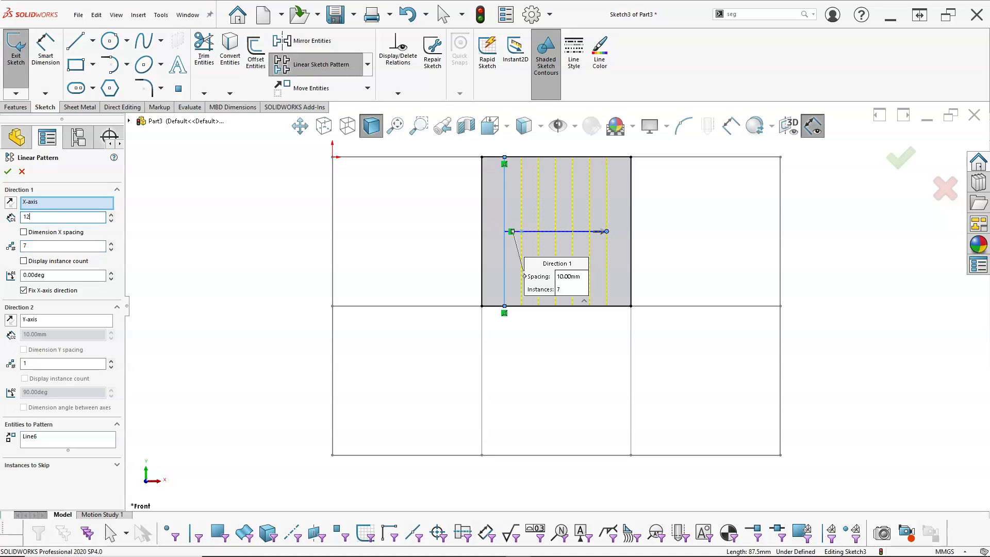
{"action": "left_click", "coordinate": [24, 232]}
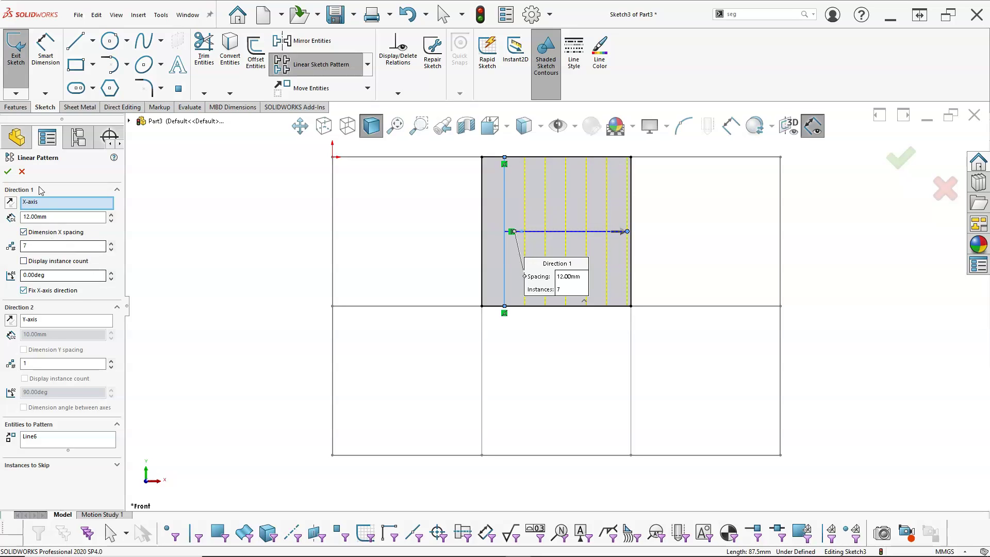
{"action": "key", "text": "Return"}
Step: Examine the vertical line pattern for its spacing dimension and the helper construction line between the first two lines
{"action": "left_click", "coordinate": [227, 274]}
{"action": "scroll", "coordinate": [514, 227], "scroll_direction": "up", "scroll_amount": 1}
{"action": "scroll", "coordinate": [511, 222], "scroll_direction": "down", "scroll_amount": 3}
{"action": "left_click", "coordinate": [533, 179]}
{"action": "left_click_drag", "start_coordinate": [447, 367], "coordinate": [526, 397]}
{"action": "left_click", "coordinate": [534, 309]}
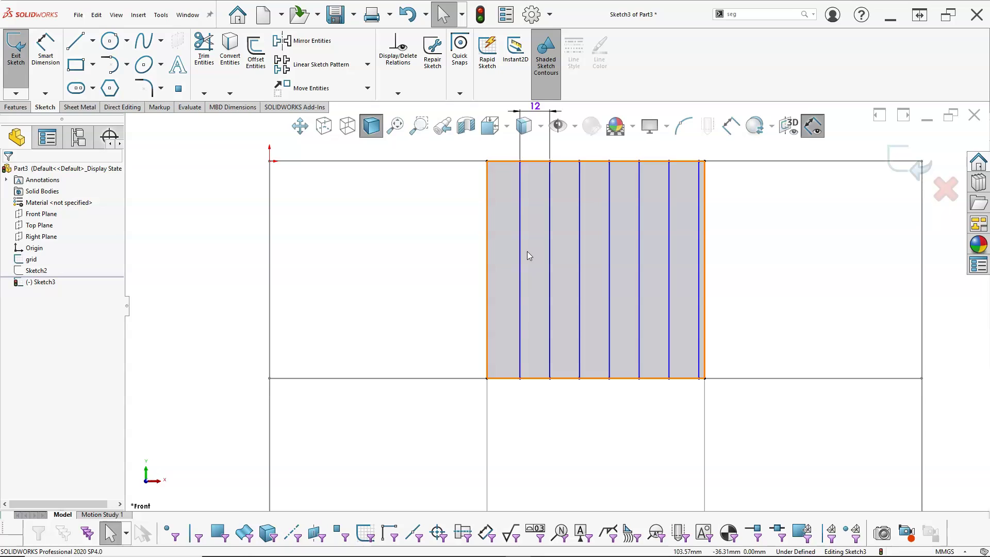
{"action": "left_click", "coordinate": [550, 267]}
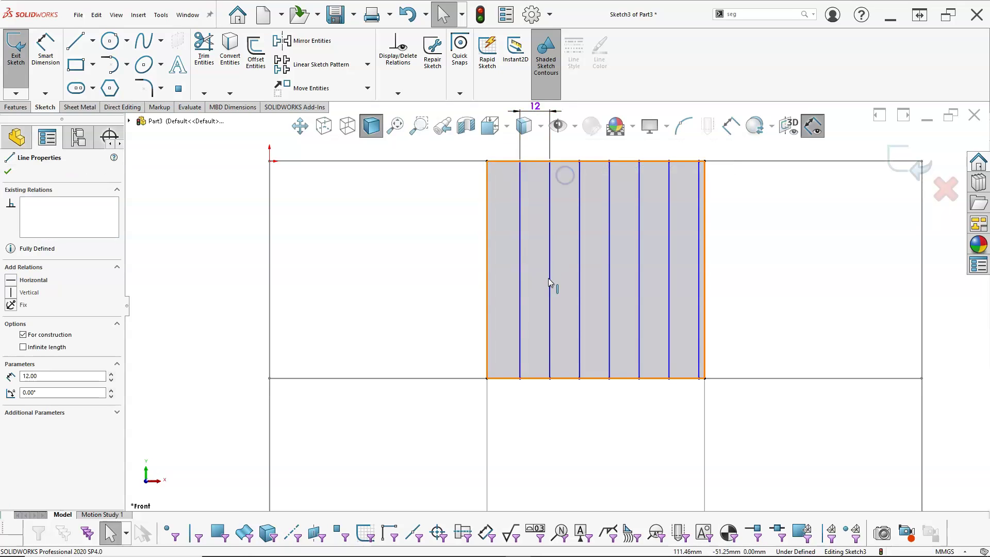
{"action": "left_click", "coordinate": [509, 407]}
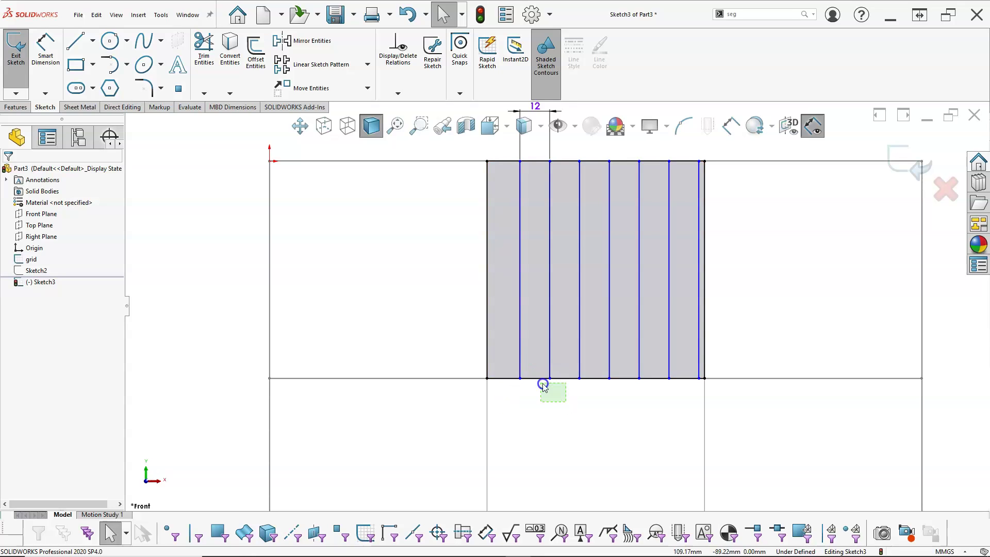
{"action": "mouse_move", "coordinate": [507, 405]}
{"action": "left_mouse_down"}
{"action": "mouse_move", "coordinate": [514, 364]}
{"action": "mouse_move", "coordinate": [556, 362]}
{"action": "left_mouse_up"}
{"action": "left_click", "coordinate": [557, 418]}
{"action": "scroll", "coordinate": [556, 231], "scroll_direction": "up", "scroll_amount": 2}
{"action": "scroll", "coordinate": [559, 175], "scroll_direction": "down", "scroll_amount": 2}
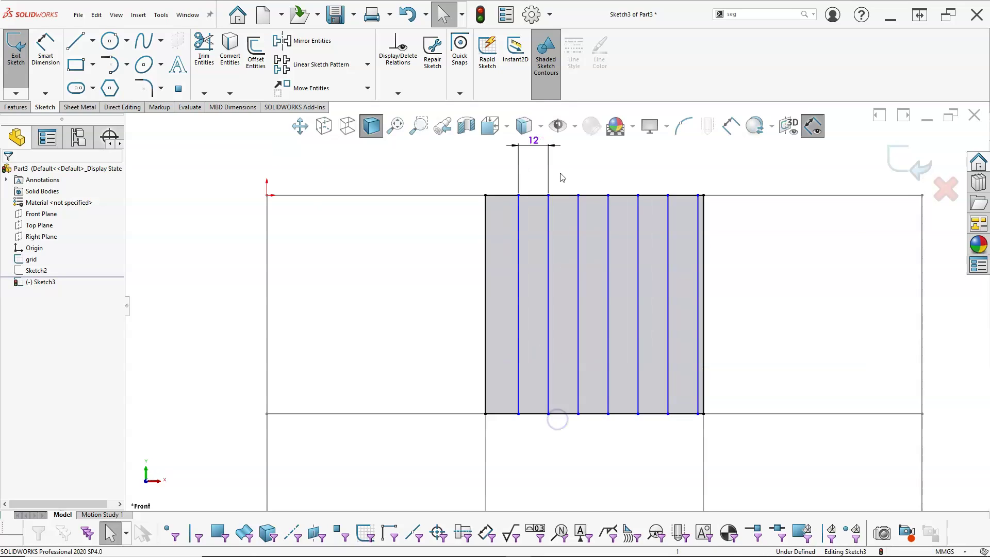
Step: Draw two horizontal centerlines at the cell's mid-height, from the left edge to the first vertical line and on to the second
{"action": "left_click", "coordinate": [92, 40]}
{"action": "left_click", "coordinate": [100, 72]}
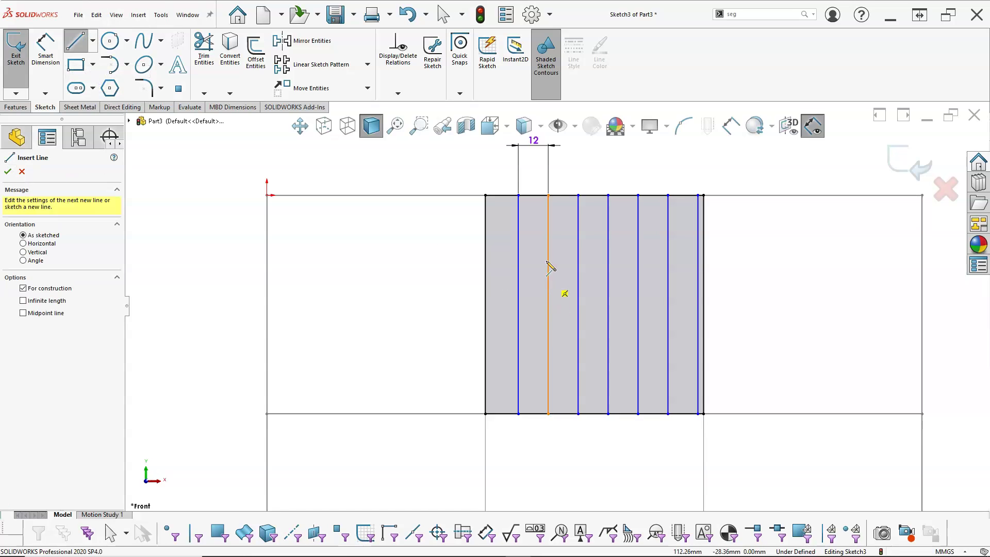
{"action": "left_click", "coordinate": [484, 303]}
{"action": "left_click", "coordinate": [518, 304]}
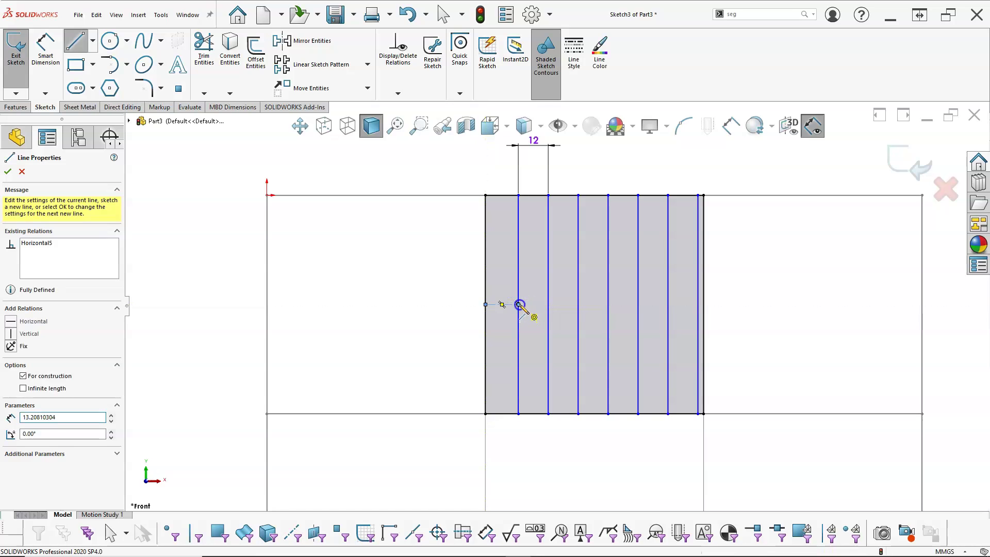
{"action": "double_click", "coordinate": [548, 304]}
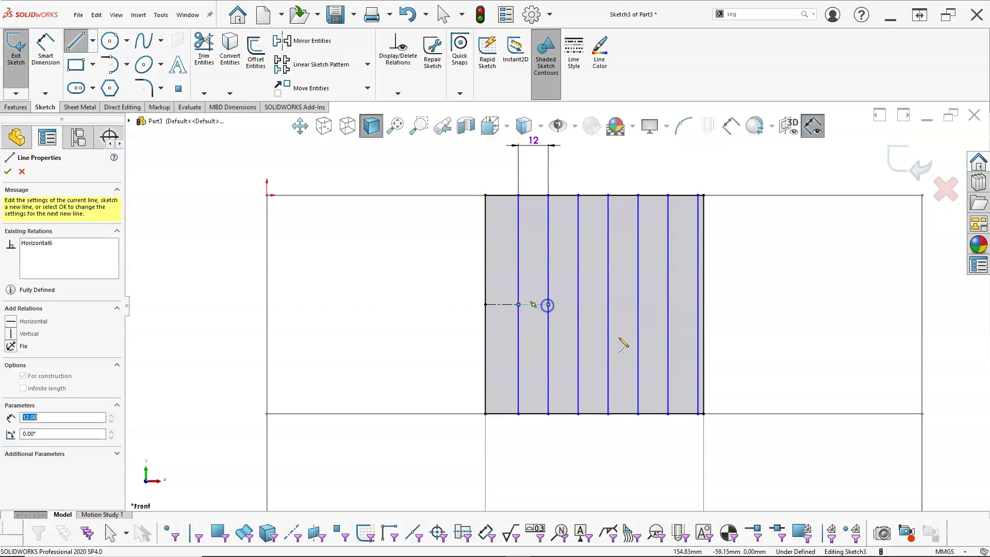
{"action": "left_click", "coordinate": [698, 304]}
{"action": "right_click", "coordinate": [737, 316]}
{"action": "left_click", "coordinate": [753, 321]}
{"action": "scroll", "coordinate": [753, 321], "scroll_direction": "down", "scroll_amount": 4}
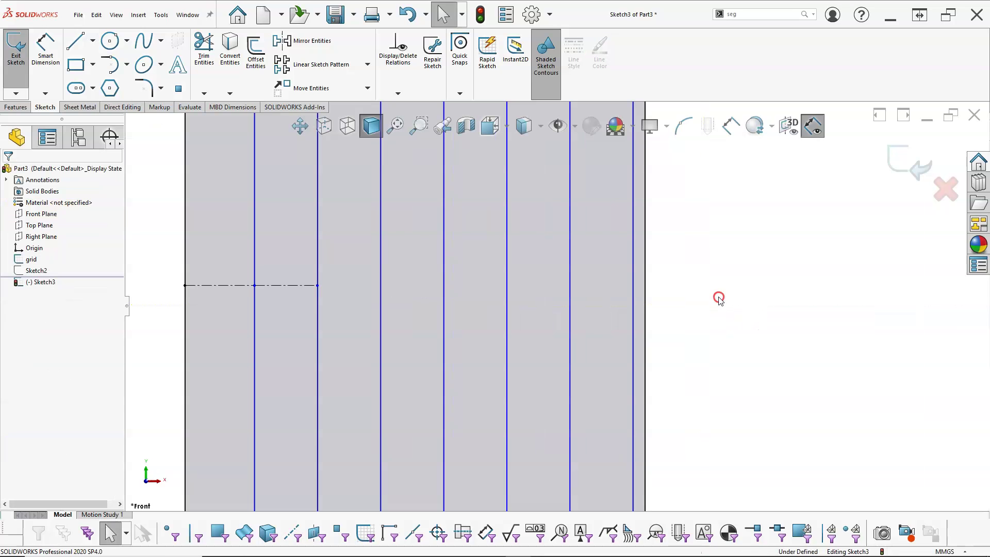
Step: Draw a short horizontal centerline at the cell's mid-height from the last patterned line to the cell's right edge
{"action": "right_click", "coordinate": [719, 299]}
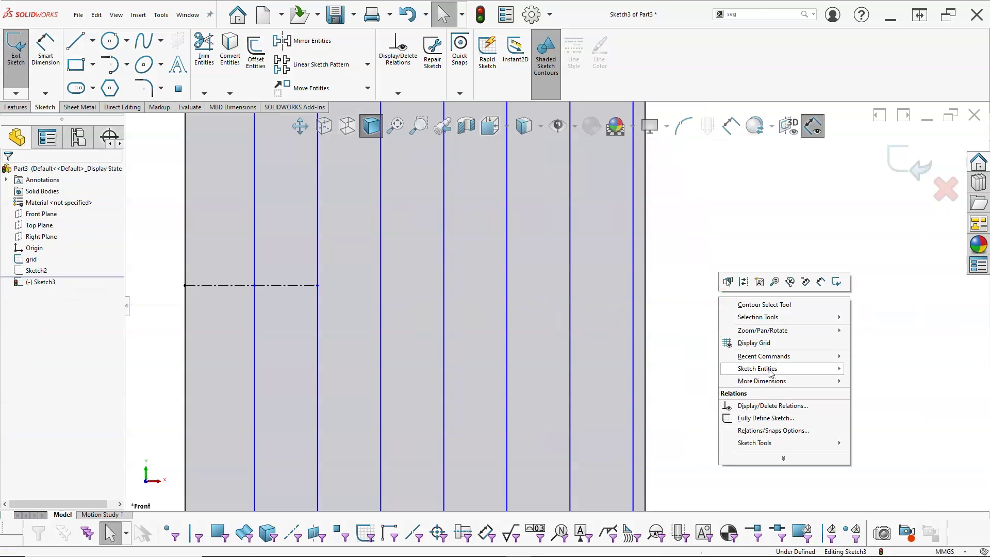
{"action": "mouse_move", "coordinate": [769, 379]}
{"action": "left_click", "coordinate": [947, 459]}
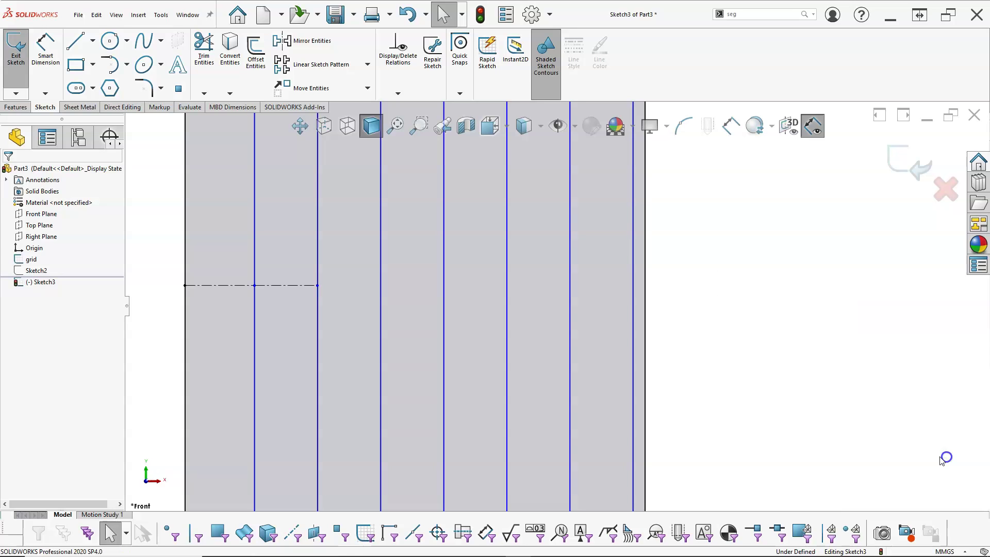
{"action": "left_click_drag", "start_coordinate": [633, 285], "coordinate": [645, 285]}
{"action": "right_click", "coordinate": [715, 293]}
{"action": "left_click", "coordinate": [747, 305]}
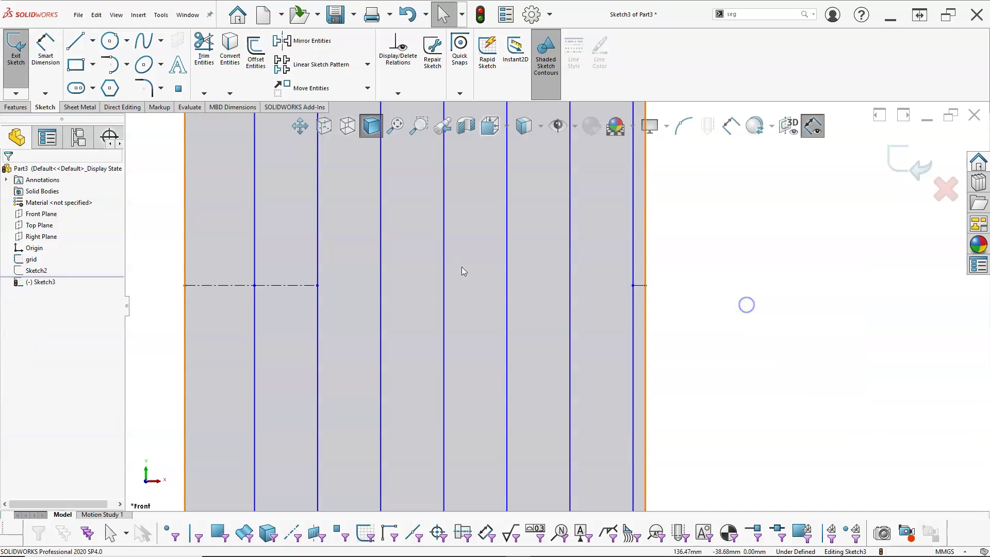
Step: Apply an equal relation to the three horizontal centerlines in the upper-middle cell
{"action": "key", "text": "f"}
{"action": "left_click", "coordinate": [301, 253]}
{"action": "left_click_drag", "start_coordinate": [301, 253], "coordinate": [664, 338]}
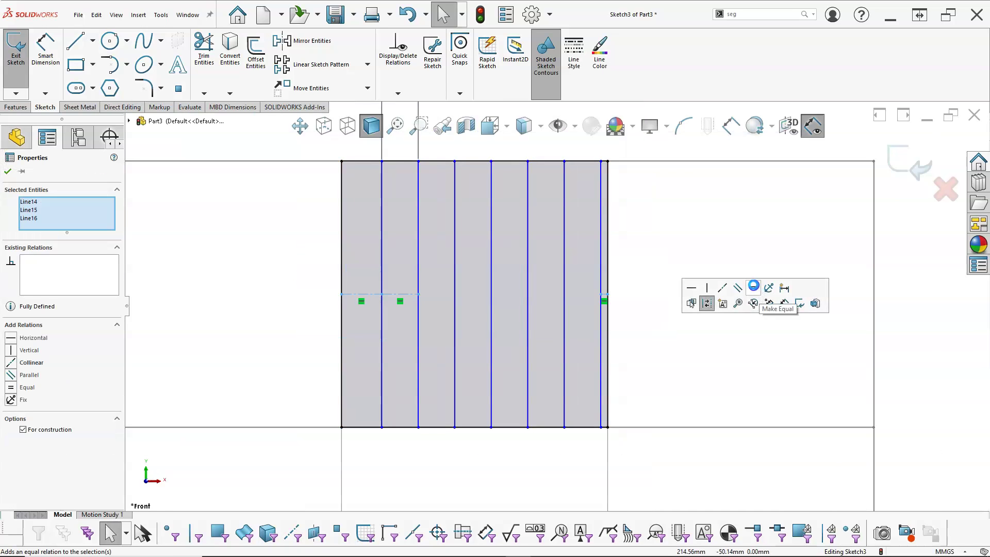
{"action": "left_click", "coordinate": [757, 290]}
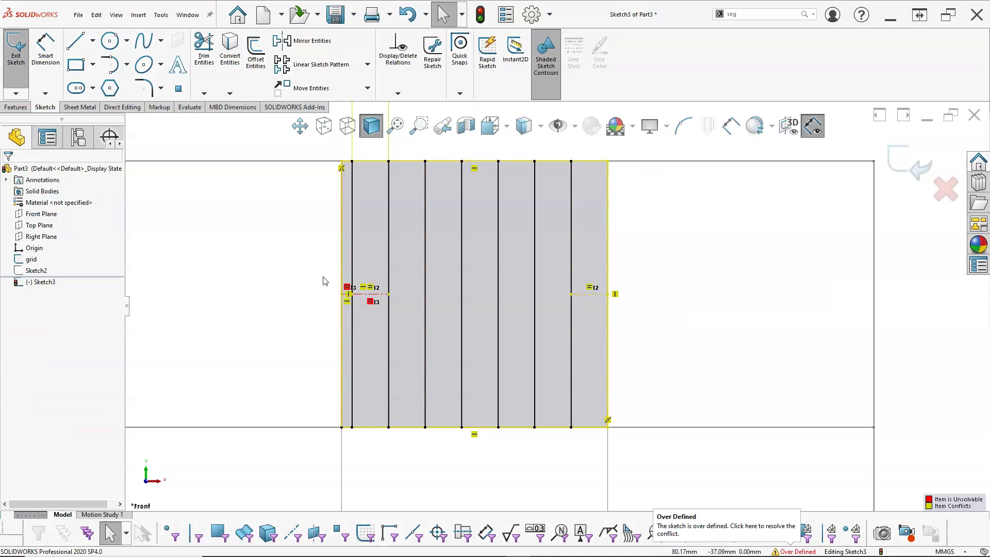
Step: Delete the horizontal centerline between the last patterned line and the cell's right edge
{"action": "scroll", "coordinate": [319, 272], "scroll_direction": "down", "scroll_amount": 3}
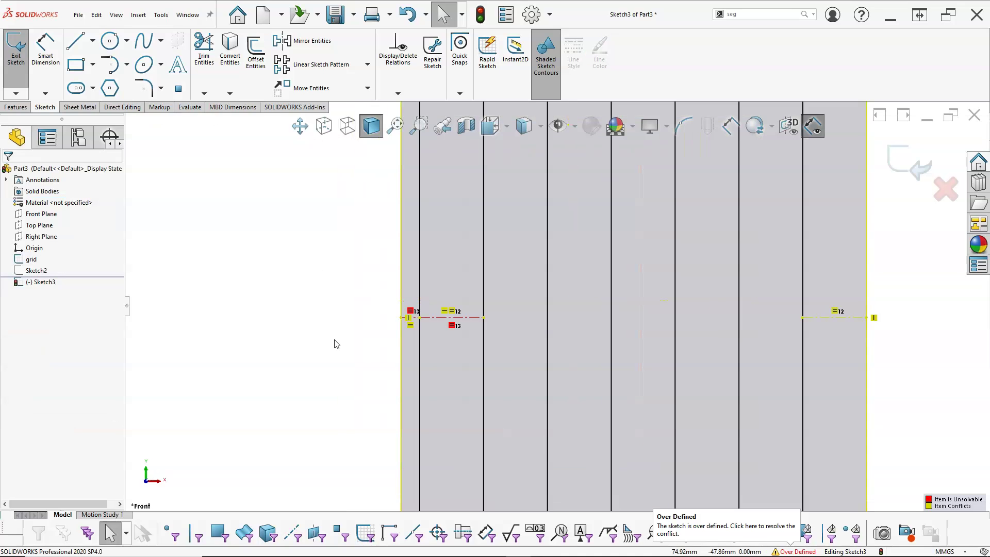
{"action": "scroll", "coordinate": [562, 364], "scroll_direction": "up", "scroll_amount": 4}
{"action": "scroll", "coordinate": [568, 327], "scroll_direction": "down", "scroll_amount": 1}
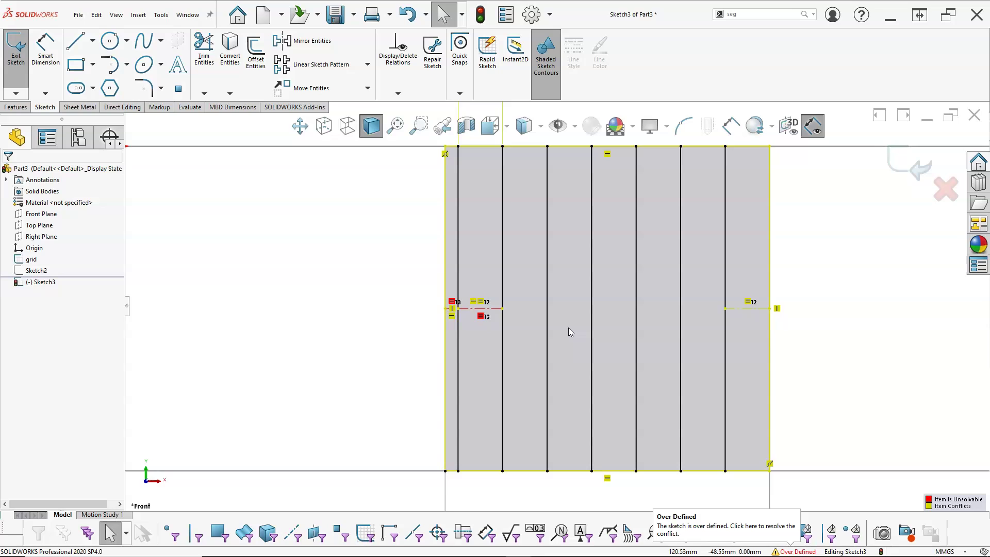
{"action": "scroll", "coordinate": [570, 312], "scroll_direction": "up", "scroll_amount": 2}
{"action": "scroll", "coordinate": [571, 309], "scroll_direction": "down", "scroll_amount": 1}
{"action": "scroll", "coordinate": [571, 310], "scroll_direction": "up", "scroll_amount": 2}
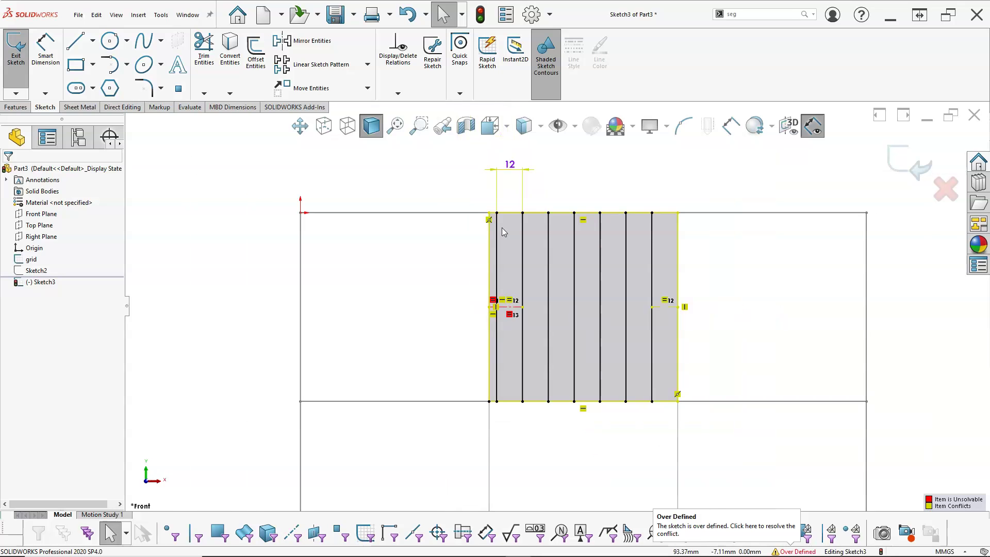
{"action": "scroll", "coordinate": [502, 228], "scroll_direction": "down", "scroll_amount": 1}
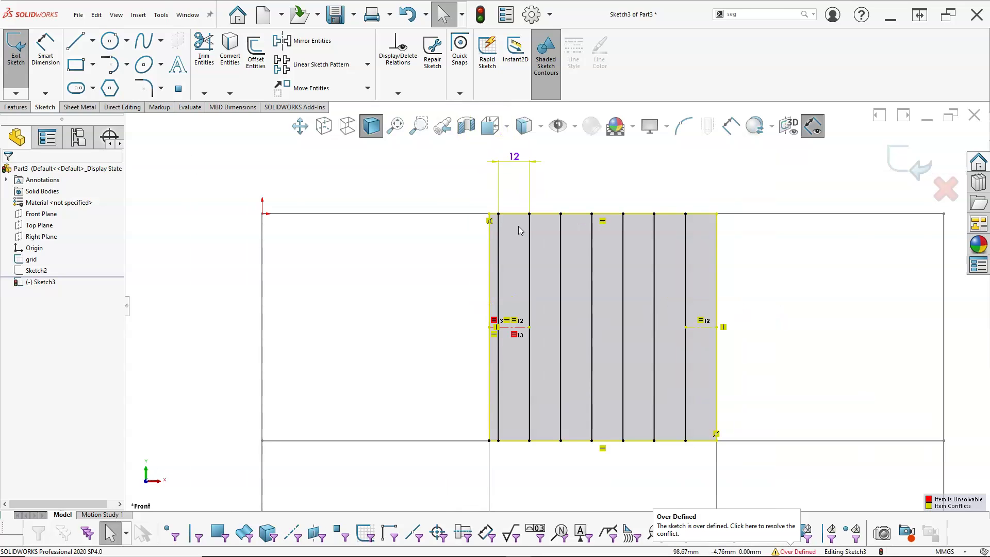
{"action": "scroll", "coordinate": [763, 351], "scroll_direction": "down", "scroll_amount": 2}
{"action": "left_click", "coordinate": [661, 312]}
{"action": "key", "text": "Delete"}
{"action": "left_click", "coordinate": [772, 352]}
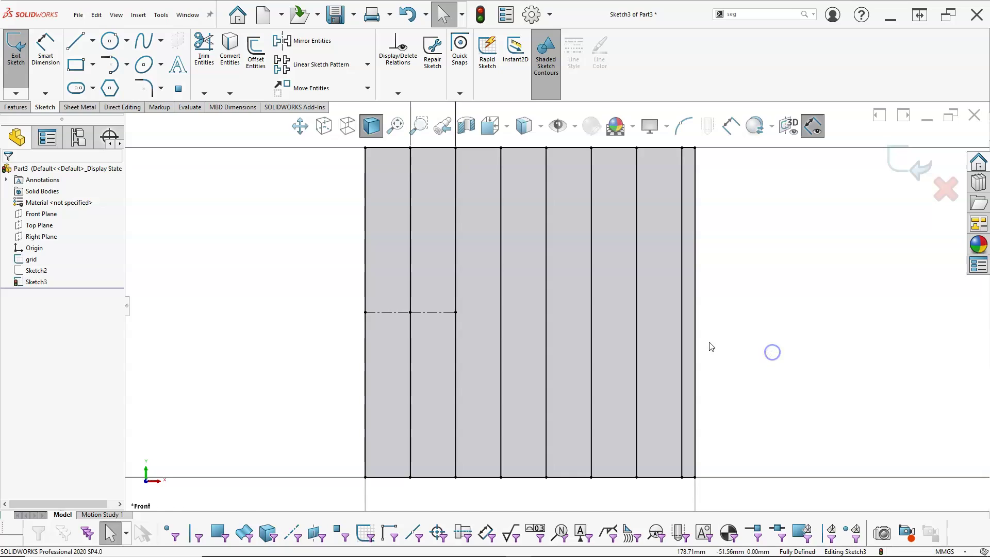
Step: Finish editing the sketch with the vertical line pattern
{"action": "scroll", "coordinate": [561, 294], "scroll_direction": "up", "scroll_amount": 3}
{"action": "scroll", "coordinate": [478, 259], "scroll_direction": "down", "scroll_amount": 1}
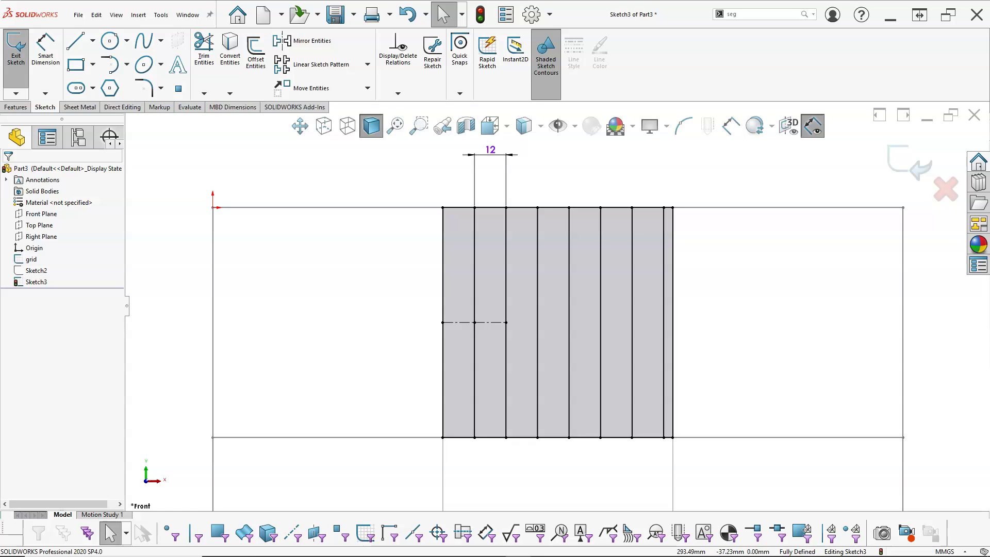
{"action": "key", "text": "f"}
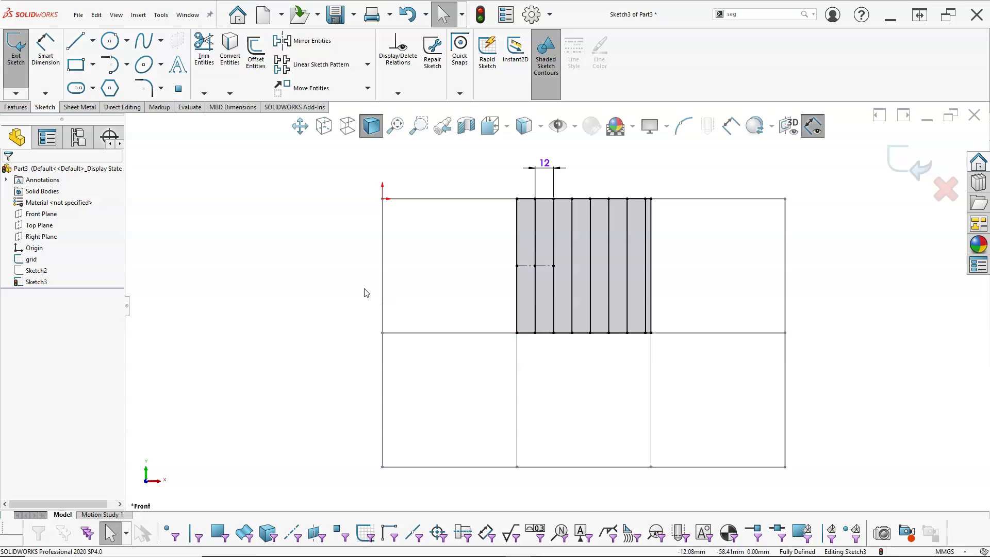
{"action": "left_click", "coordinate": [907, 164]}
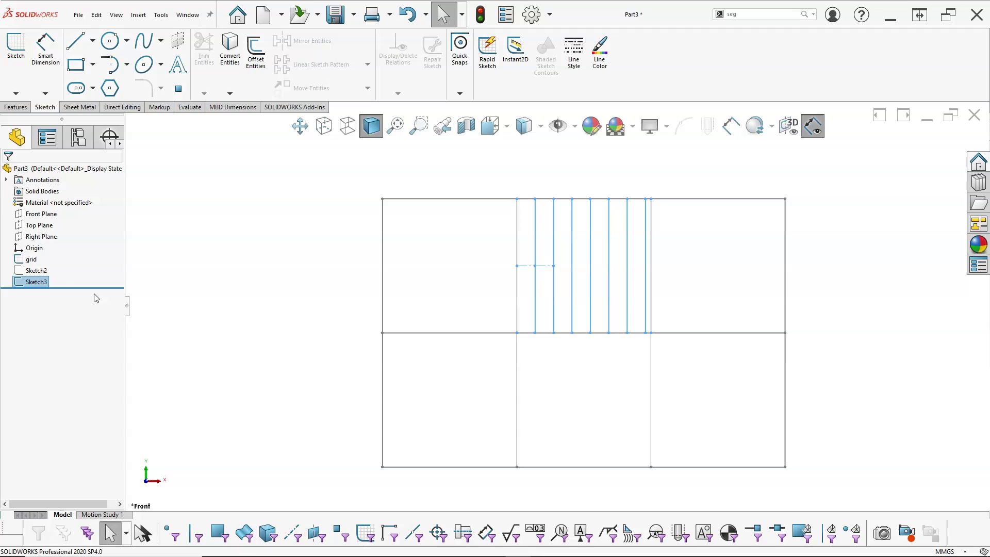
Step: Set the overall height dimension of the grid sketch to 200 mm
{"action": "left_click", "coordinate": [31, 258]}
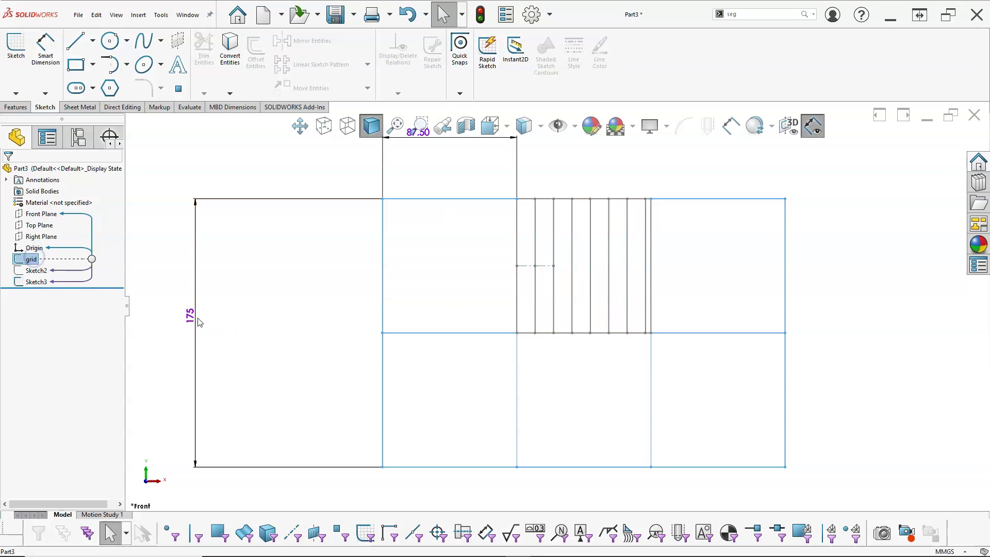
{"action": "left_click", "coordinate": [189, 317]}
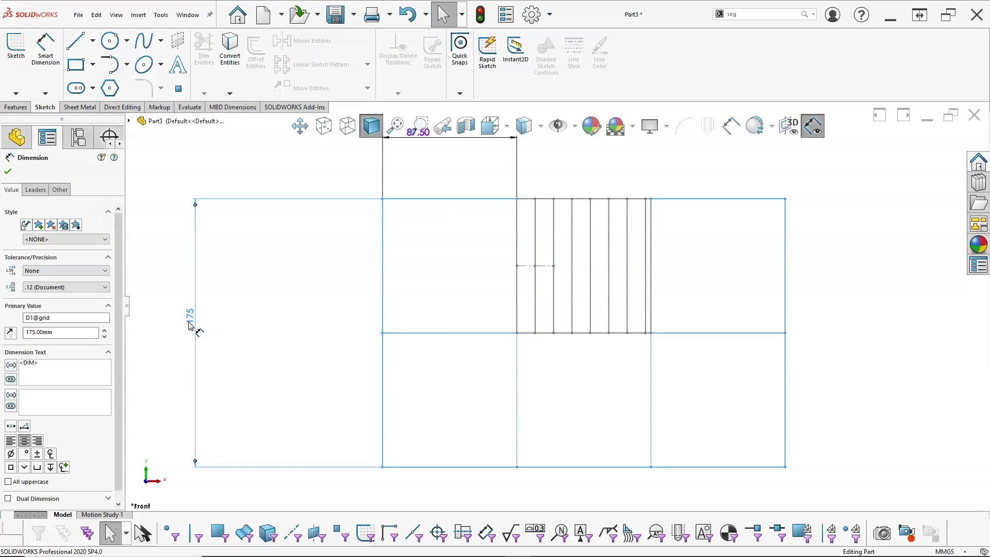
{"action": "double_click", "coordinate": [190, 324]}
{"action": "type", "text": "200"}
{"action": "key", "text": "Return"}
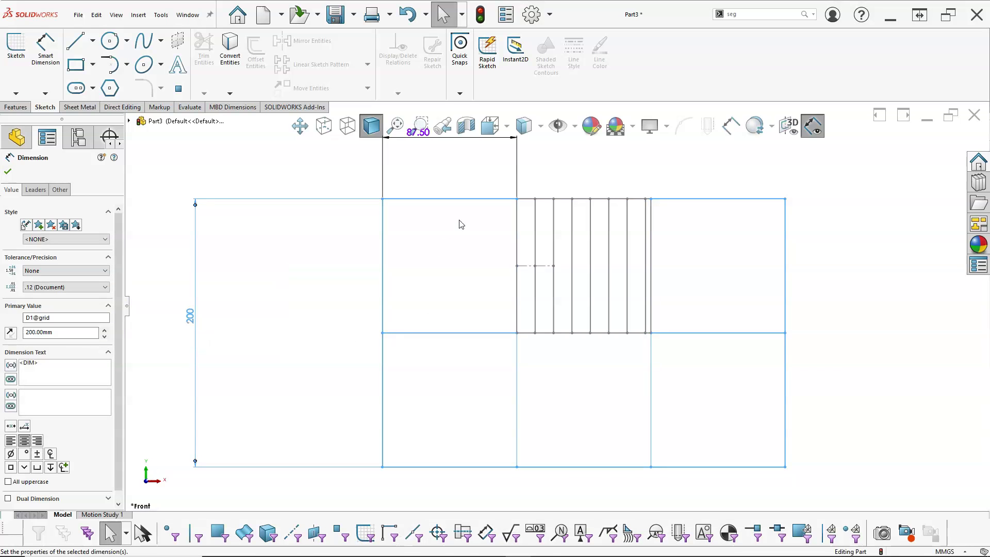
Step: Set the cell width dimension of the grid sketch to 100 mm and rebuild the part
{"action": "double_click", "coordinate": [464, 183]}
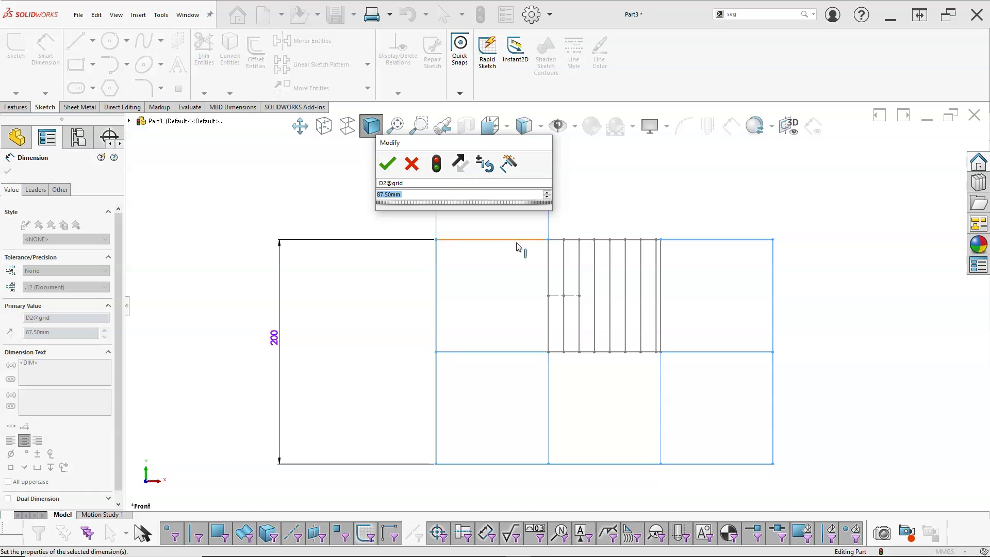
{"action": "type", "text": "100"}
{"action": "key", "text": "Return"}
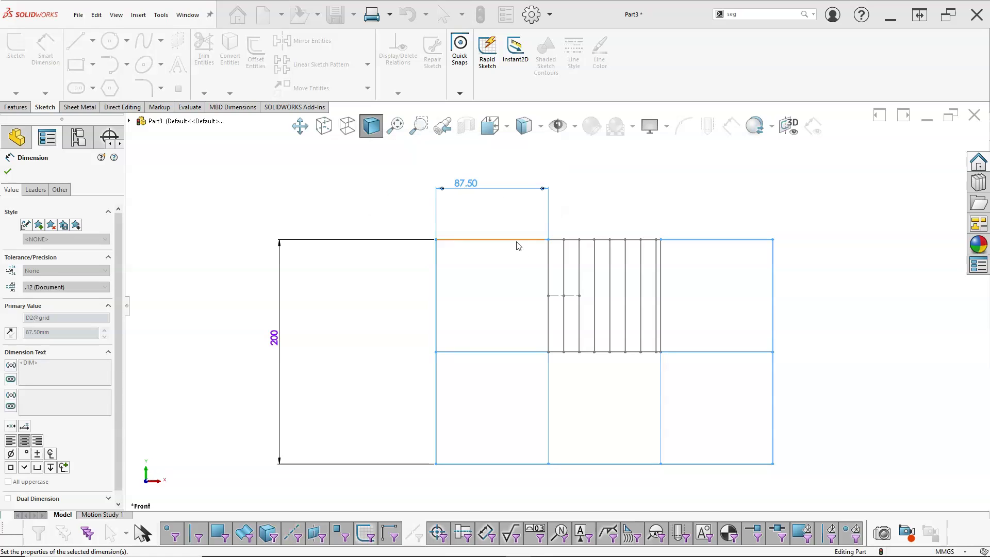
{"action": "left_click", "coordinate": [675, 183]}
{"action": "left_click", "coordinate": [480, 15]}
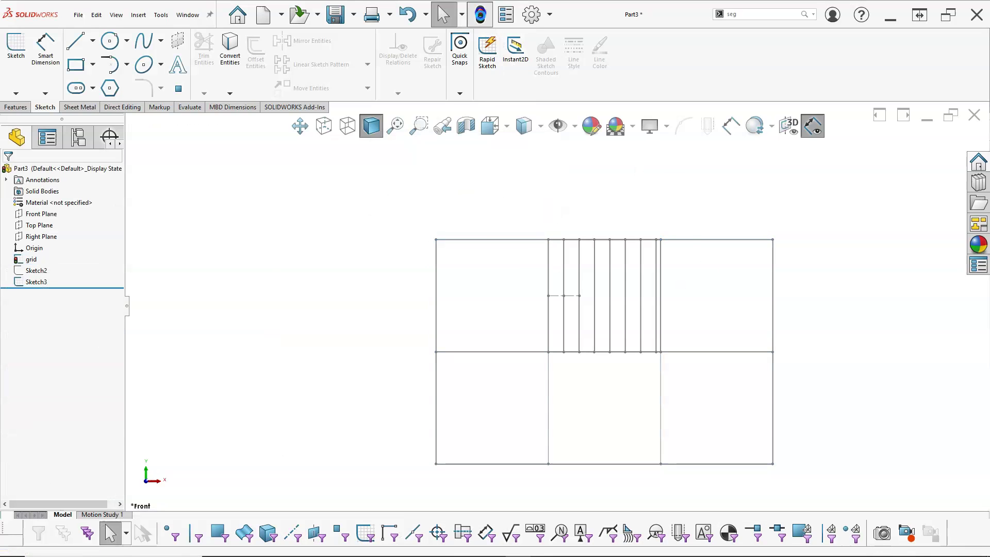
{"action": "key", "text": "f"}
{"action": "scroll", "coordinate": [585, 293], "scroll_direction": "down", "scroll_amount": 2}
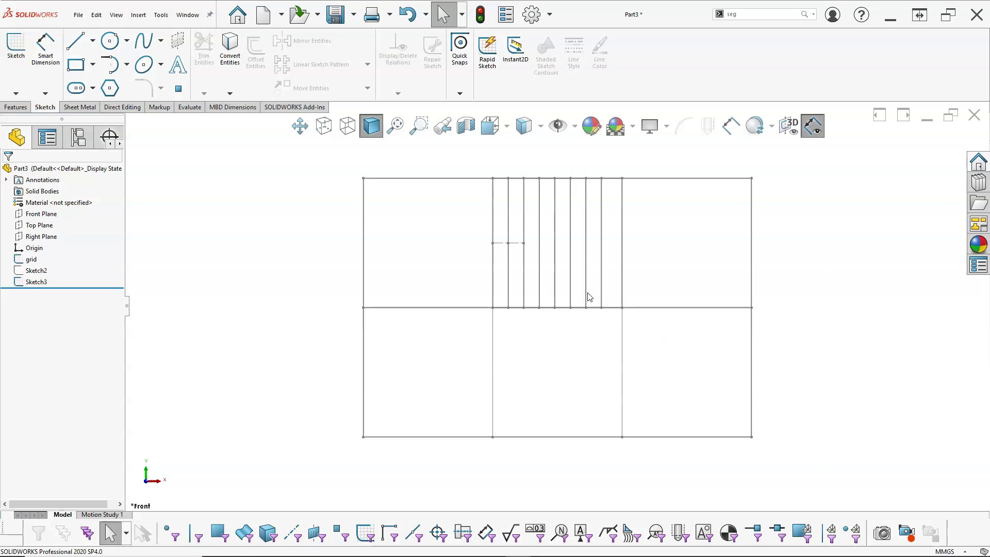
Step: Edit Sketch3 and set the vertical line pattern's instance count to 6
{"action": "right_click", "coordinate": [29, 281]}
{"action": "left_click", "coordinate": [37, 255]}
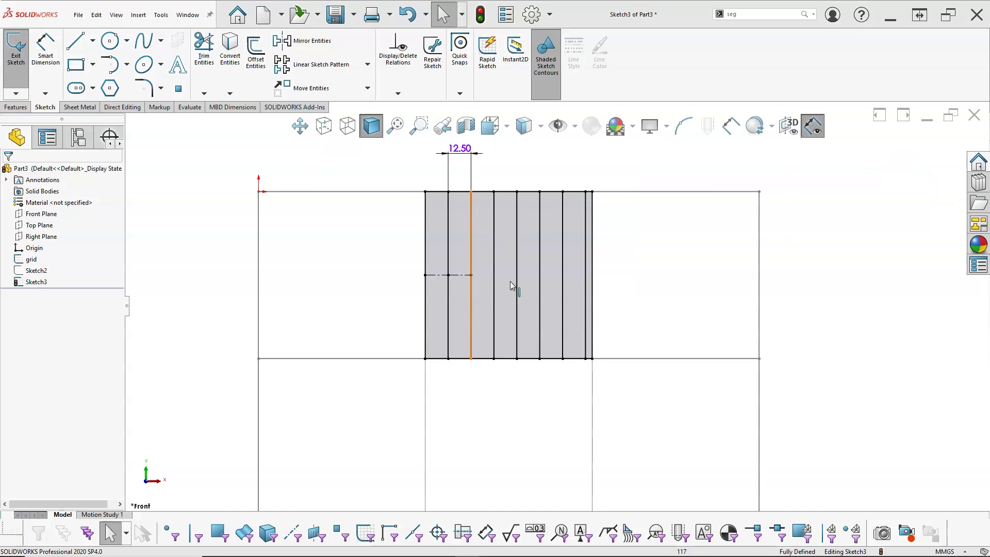
{"action": "left_click", "coordinate": [586, 276]}
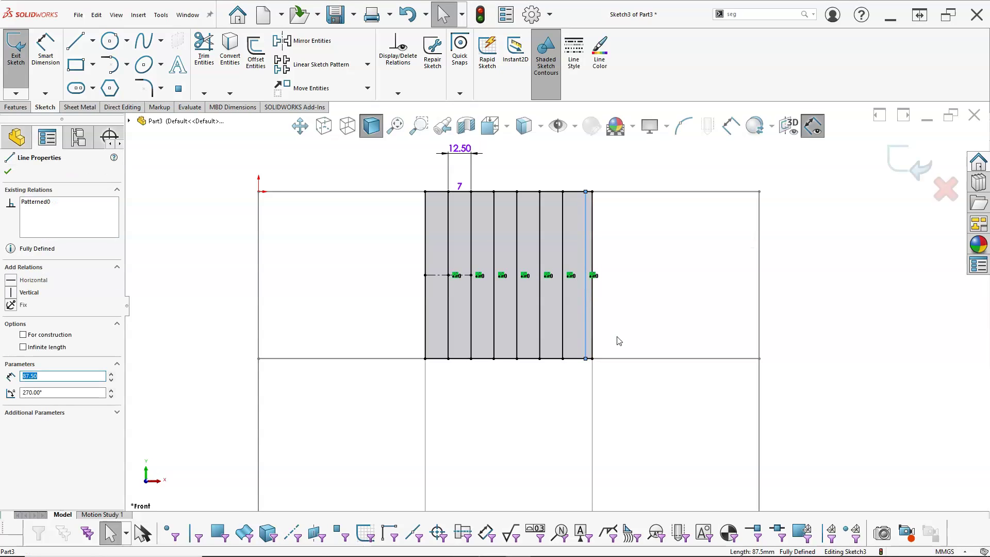
{"action": "left_click", "coordinate": [459, 185]}
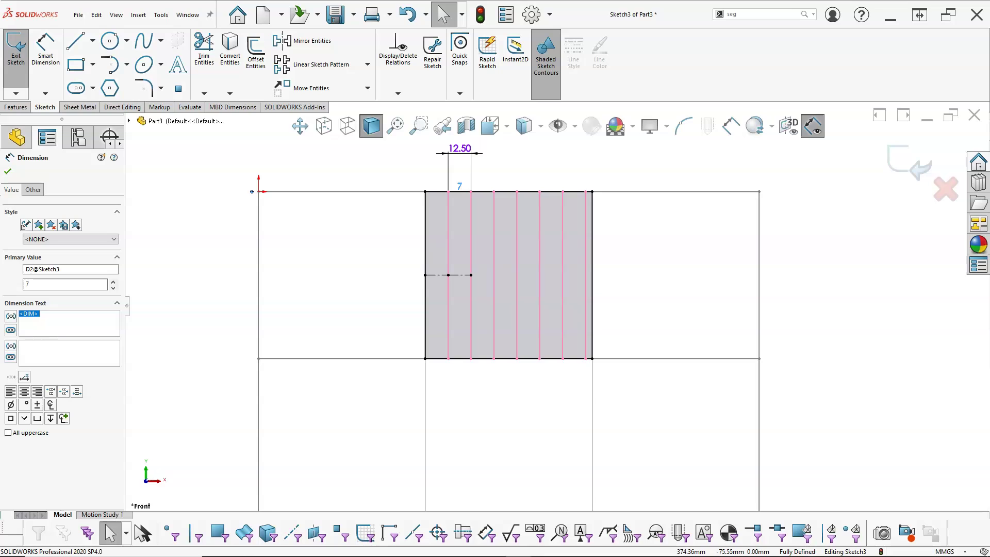
{"action": "double_click", "coordinate": [461, 185]}
{"action": "type", "text": "6"}
{"action": "key", "text": "Return"}
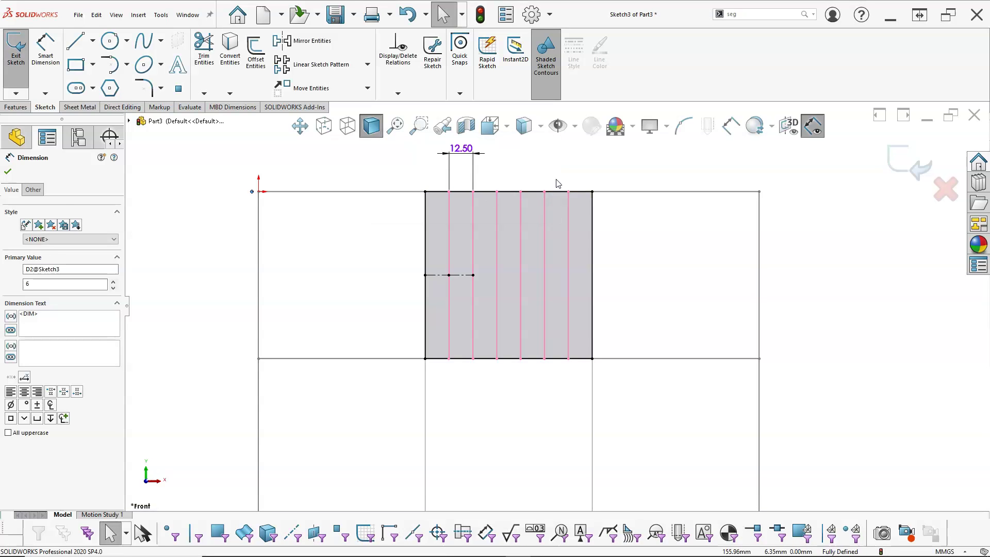
{"action": "left_click", "coordinate": [556, 172]}
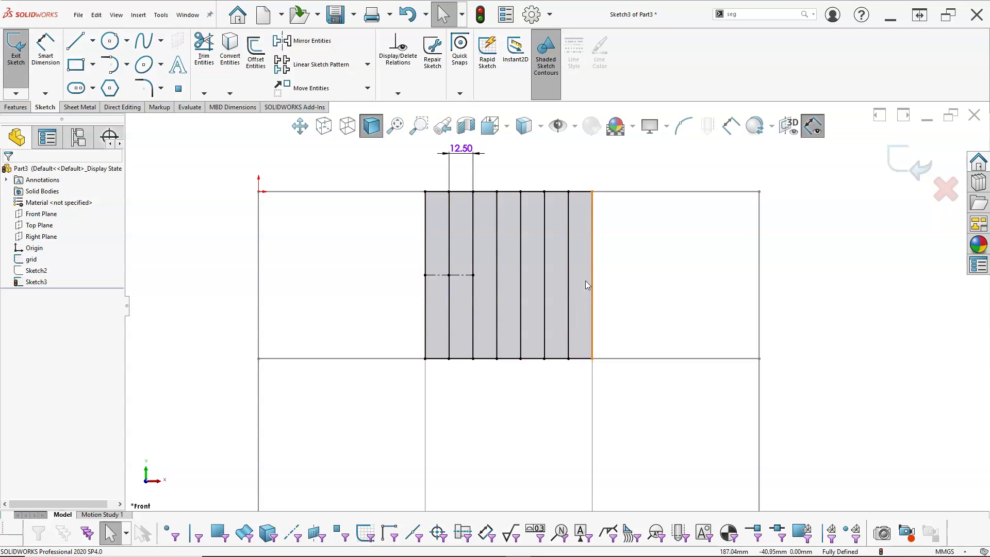
Step: Exit the line-pattern sketch and hide Sketch3
{"action": "left_click", "coordinate": [914, 168]}
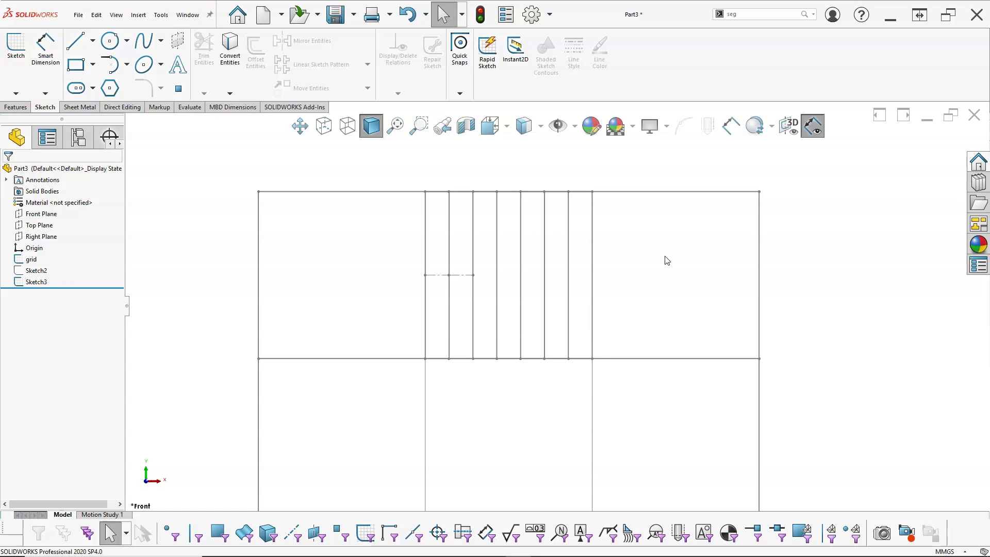
{"action": "left_click", "coordinate": [32, 282]}
{"action": "left_click", "coordinate": [34, 267]}
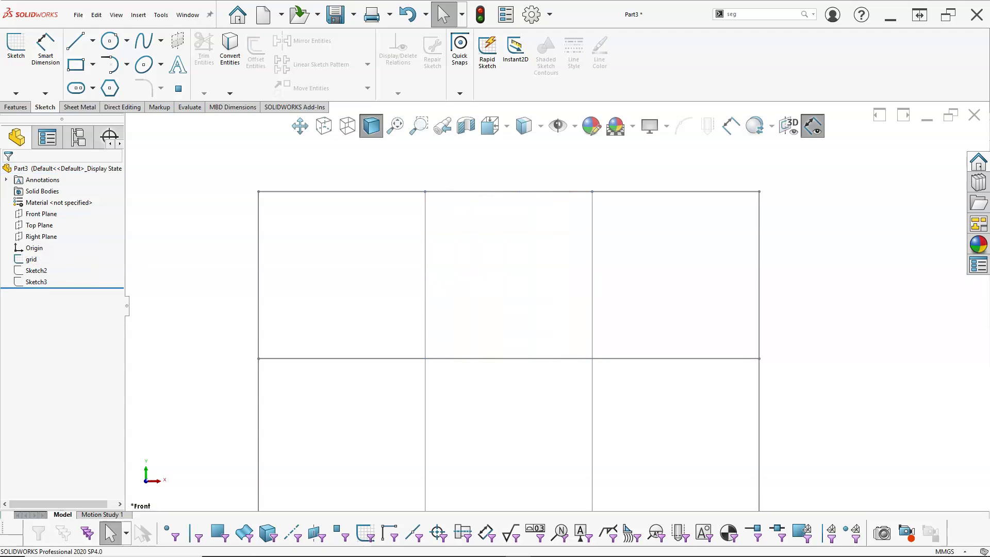
Step: Bring up the Kindle textbook page and examine the upper-right cell of exercise 4.37 for its pattern and spacing
{"action": "left_click_drag", "start_coordinate": [989, 106], "coordinate": [356, 76]}
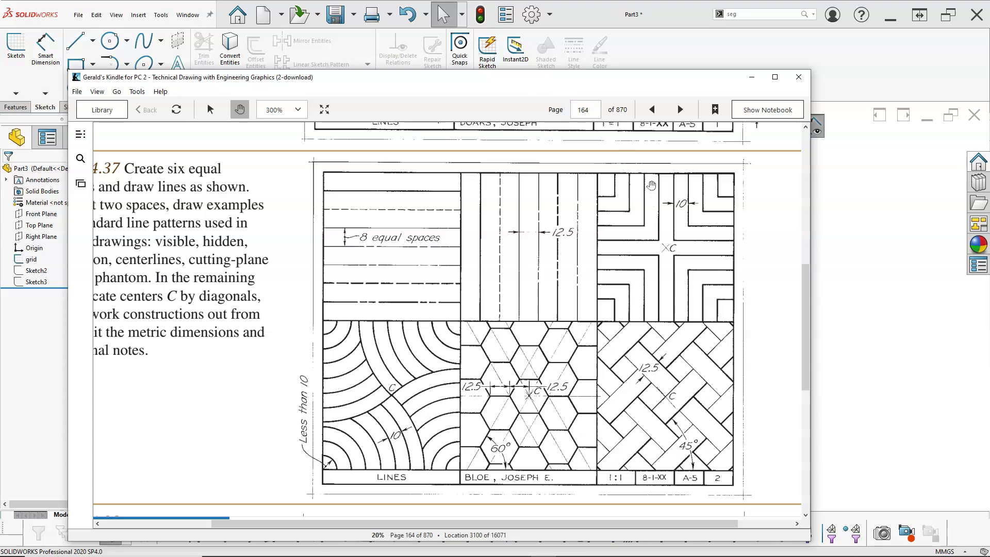
{"action": "left_click_drag", "start_coordinate": [557, 83], "coordinate": [989, 82]}
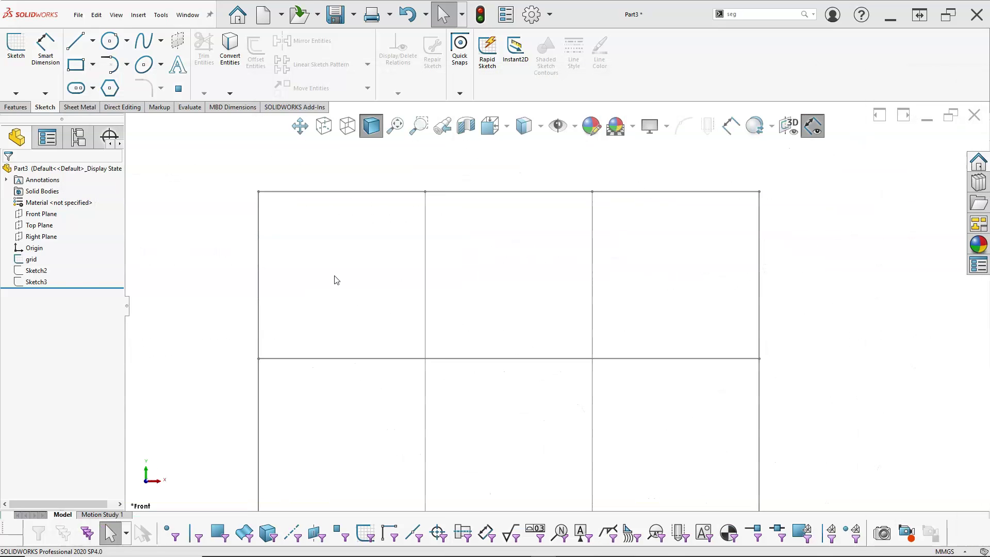
Step: Start a sketch on the Front Plane and draw a corner rectangle about 83 mm high from the grid's upper-right corner
{"action": "left_click", "coordinate": [41, 214]}
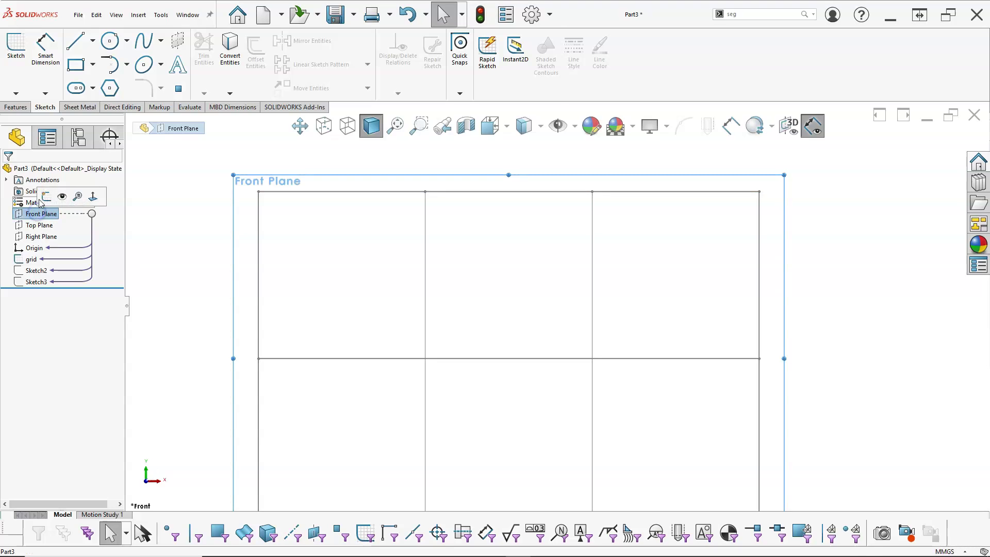
{"action": "left_click", "coordinate": [42, 194]}
{"action": "left_click", "coordinate": [75, 64]}
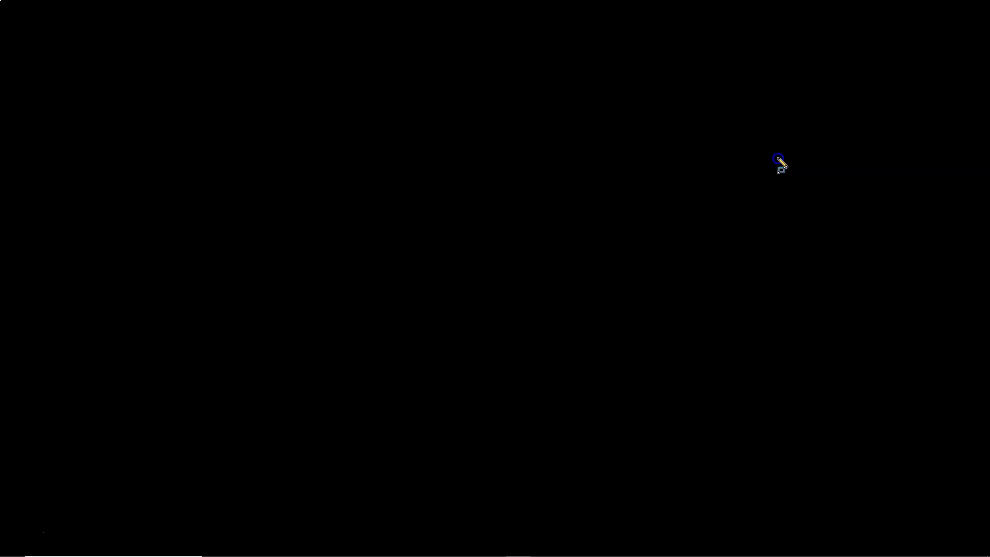
{"action": "left_click", "coordinate": [779, 157]}
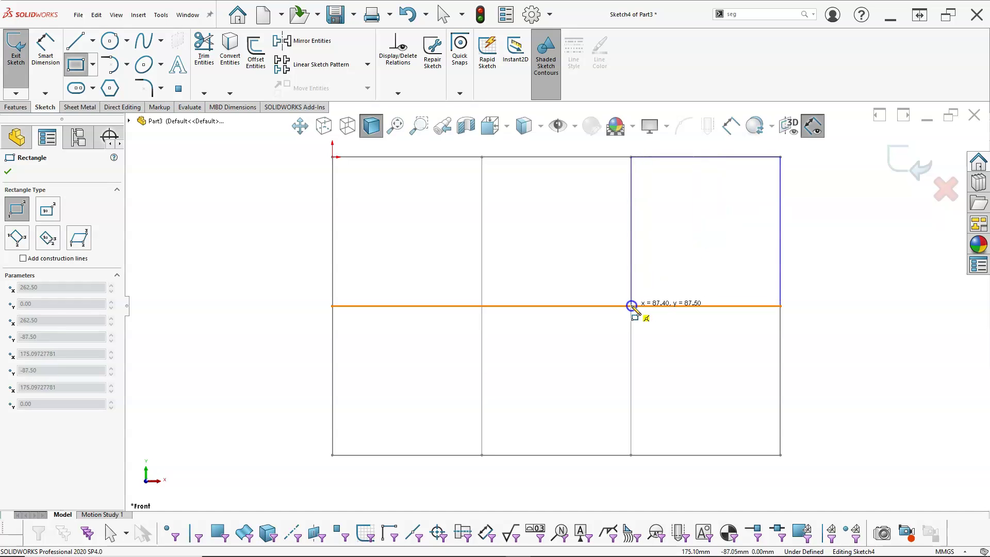
{"action": "left_click", "coordinate": [638, 298]}
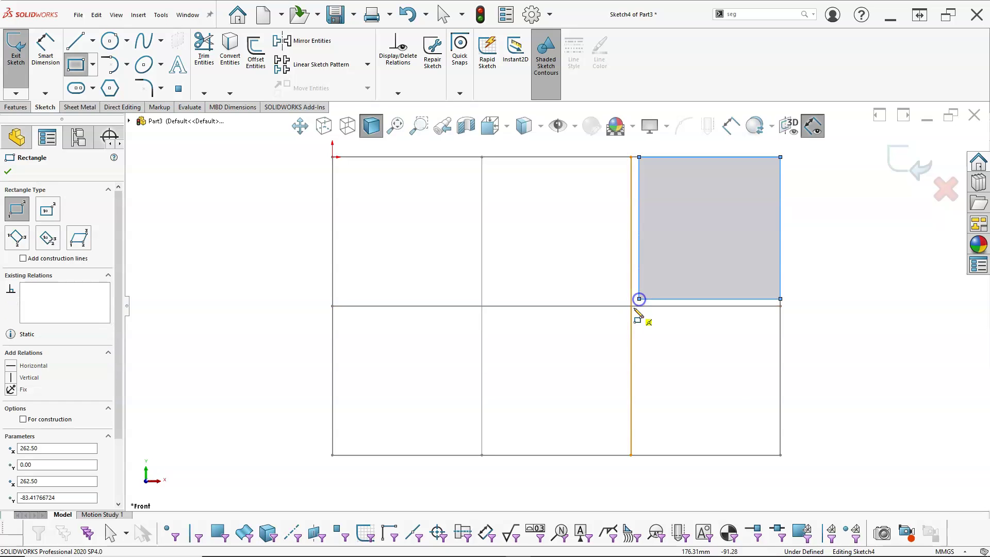
Step: Constrain the rectangle's lower-left corner to the intersection of the grid's middle horizontal line and right inner vertical line
{"action": "right_click", "coordinate": [656, 343]}
{"action": "left_click", "coordinate": [667, 351]}
{"action": "left_click", "coordinate": [618, 307]}
{"action": "left_click", "coordinate": [640, 301], "text": "ctrl"}
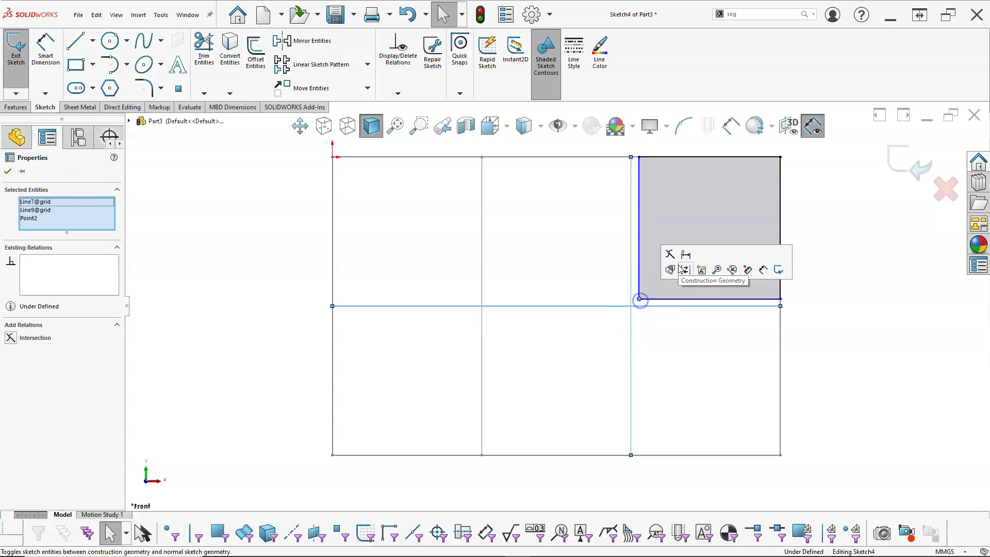
{"action": "left_click", "coordinate": [673, 252]}
{"action": "left_click", "coordinate": [673, 364]}
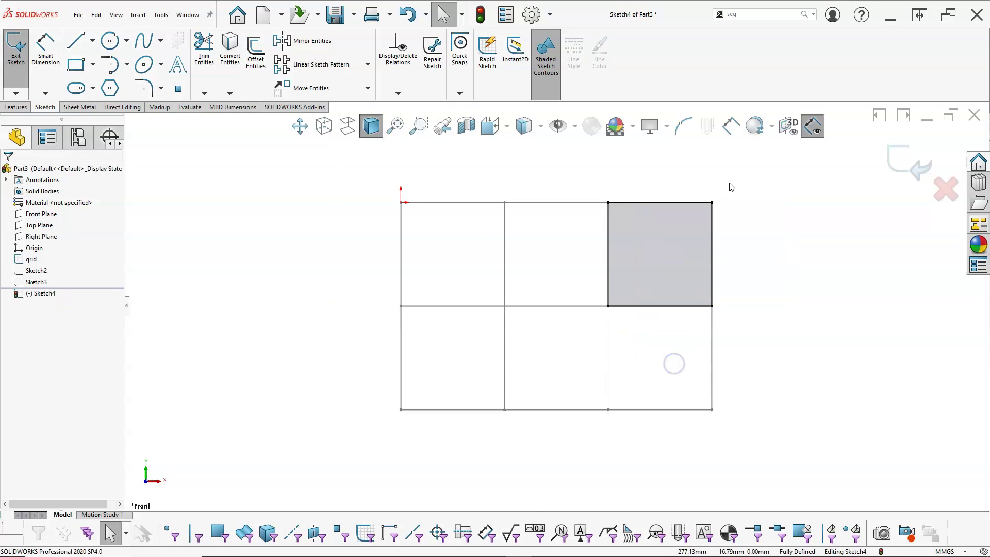
Step: Draw a vertical and a horizontal construction centerline connecting the midpoints of the upper-right square's opposite sides
{"action": "scroll", "coordinate": [608, 304], "scroll_direction": "down", "scroll_amount": 5}
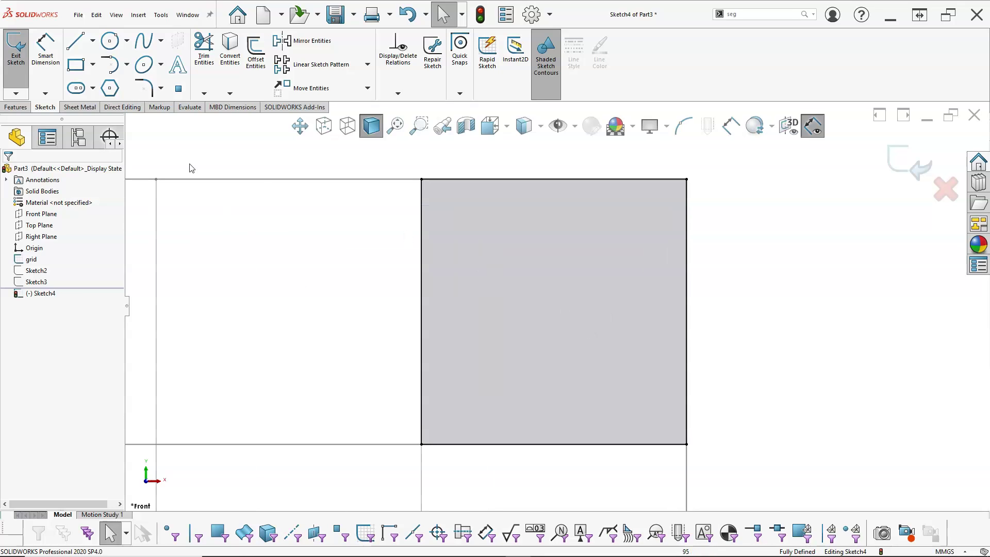
{"action": "left_click", "coordinate": [92, 40]}
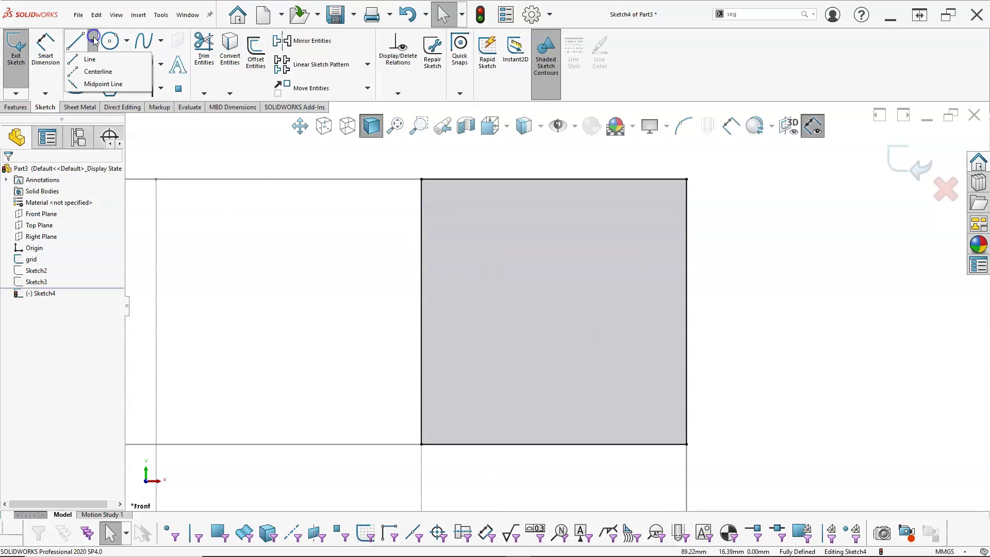
{"action": "left_click", "coordinate": [95, 70]}
{"action": "left_click", "coordinate": [554, 178]}
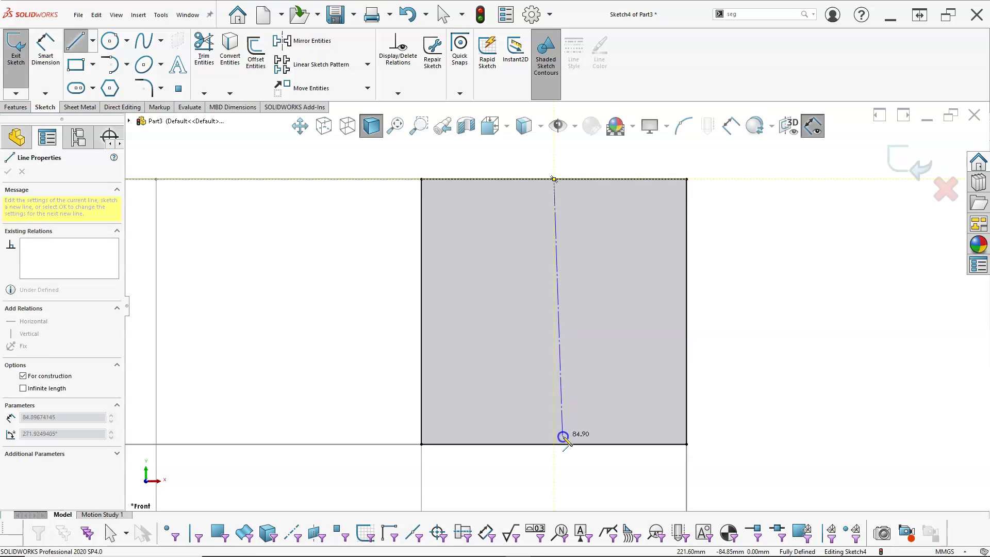
{"action": "double_click", "coordinate": [553, 445]}
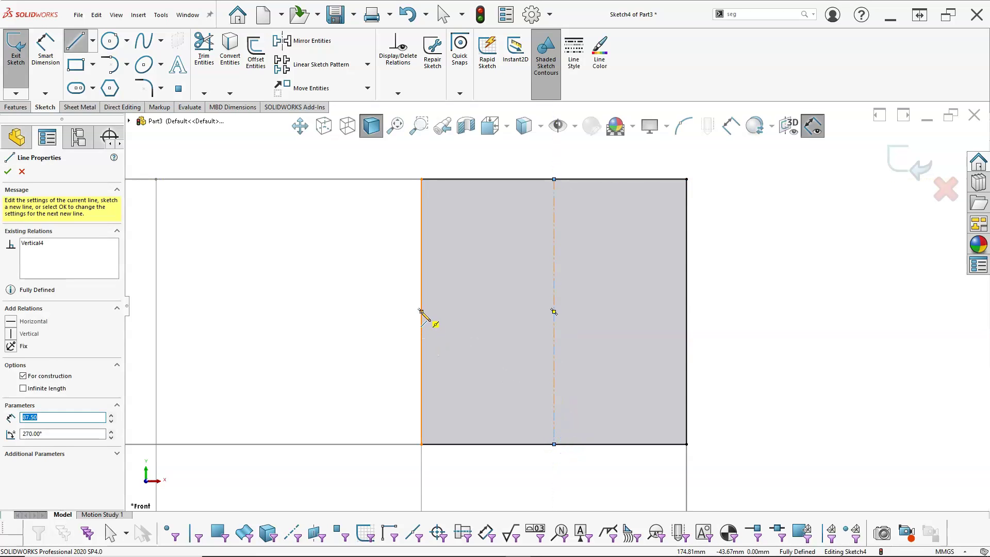
{"action": "left_click", "coordinate": [421, 311]}
{"action": "left_click", "coordinate": [686, 312]}
{"action": "right_click", "coordinate": [720, 312]}
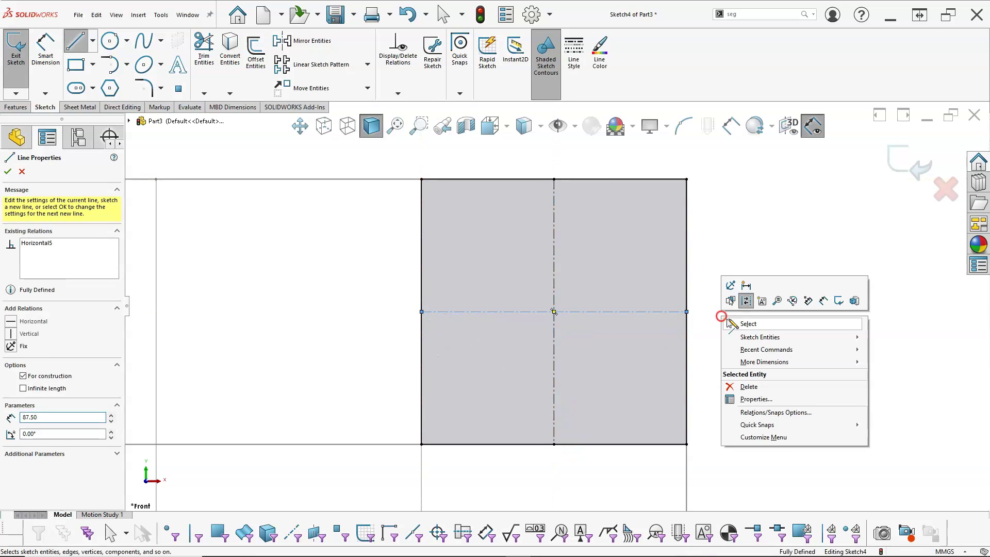
{"action": "left_click", "coordinate": [744, 322]}
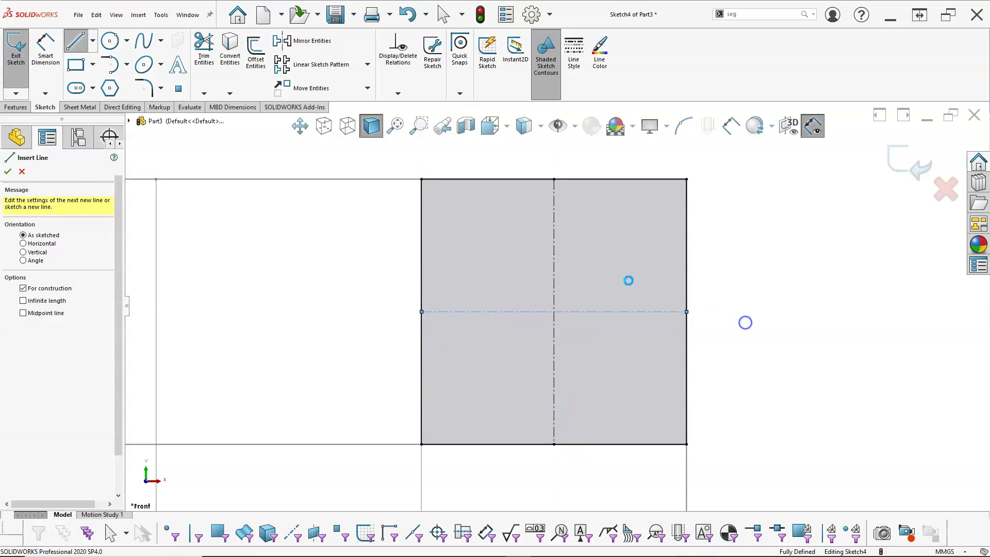
Step: Sketch an L-shaped pair of lines from the square's top edge to its left edge, with a horizontal leg about 33.5 mm long
{"action": "left_click", "coordinate": [76, 41]}
{"action": "left_click", "coordinate": [523, 179]}
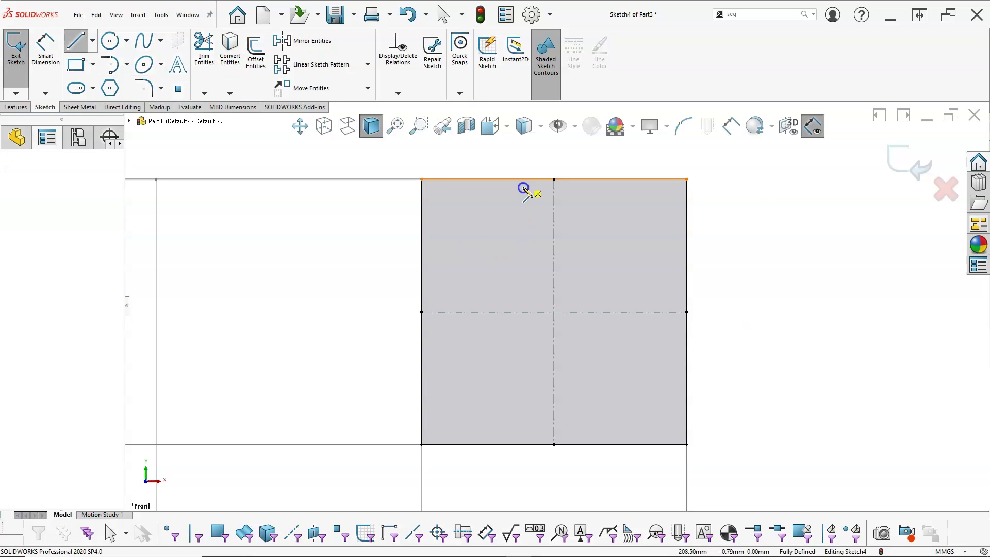
{"action": "left_click", "coordinate": [522, 282]}
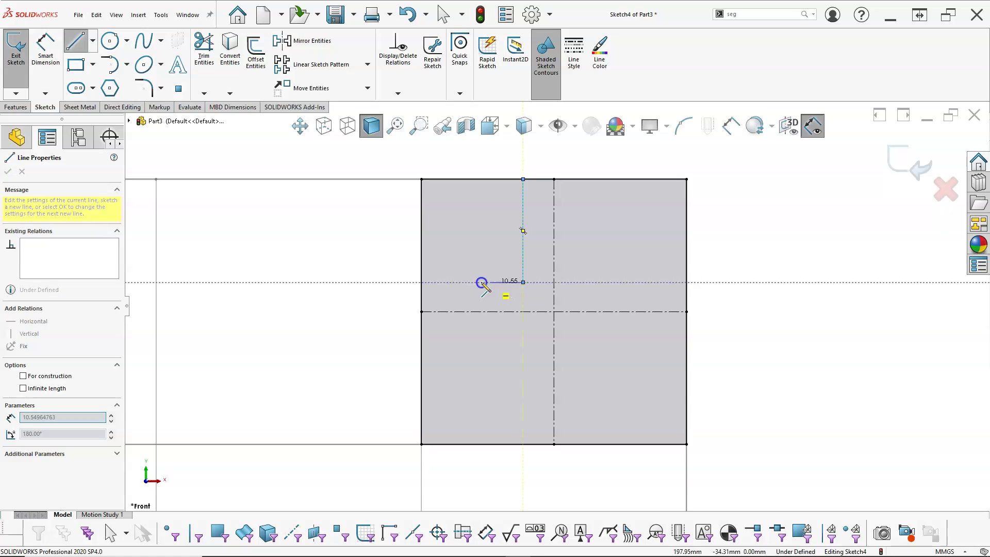
{"action": "left_click", "coordinate": [421, 282]}
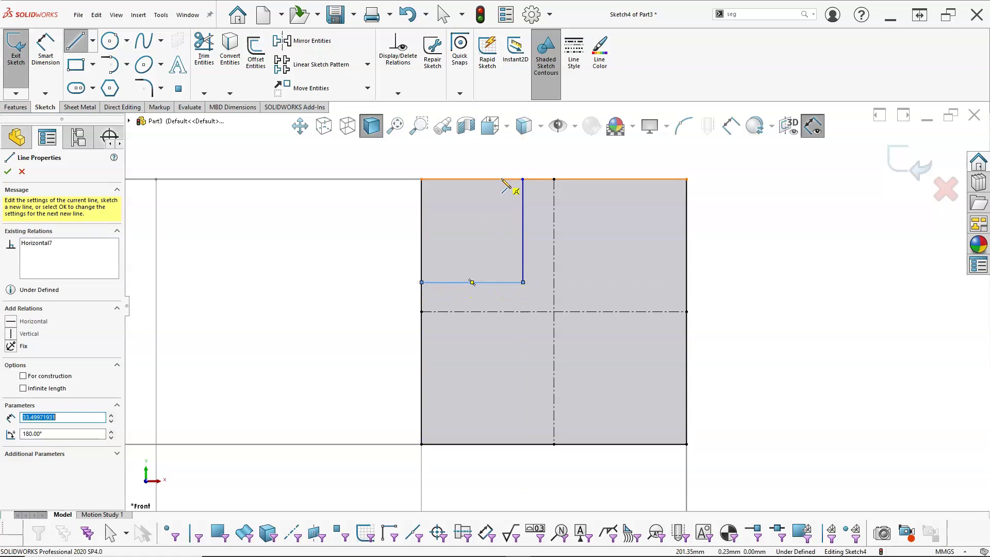
Step: Try sketching two smaller nested L-shapes inside the first one, and undo them
{"action": "left_click", "coordinate": [501, 179]}
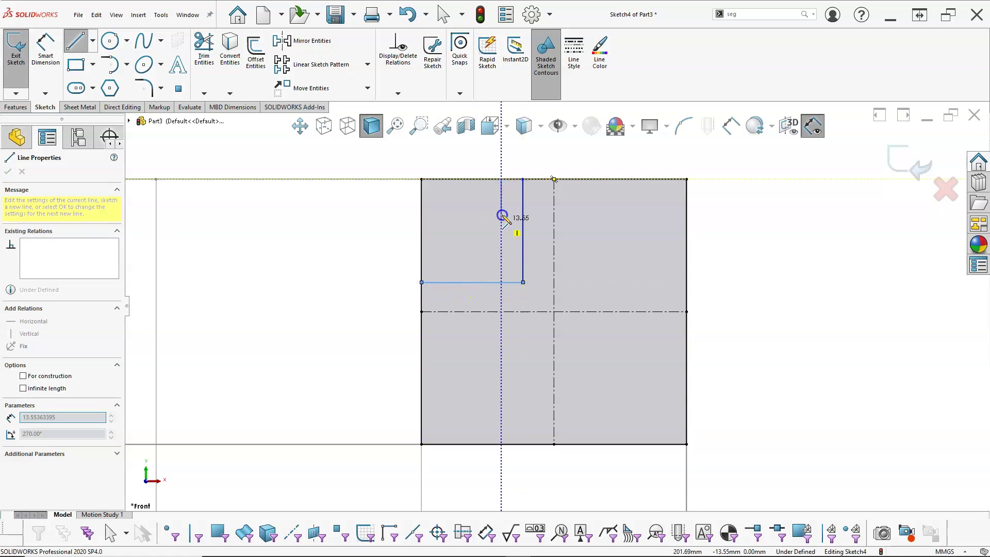
{"action": "left_click", "coordinate": [501, 262]}
{"action": "left_click", "coordinate": [424, 264]}
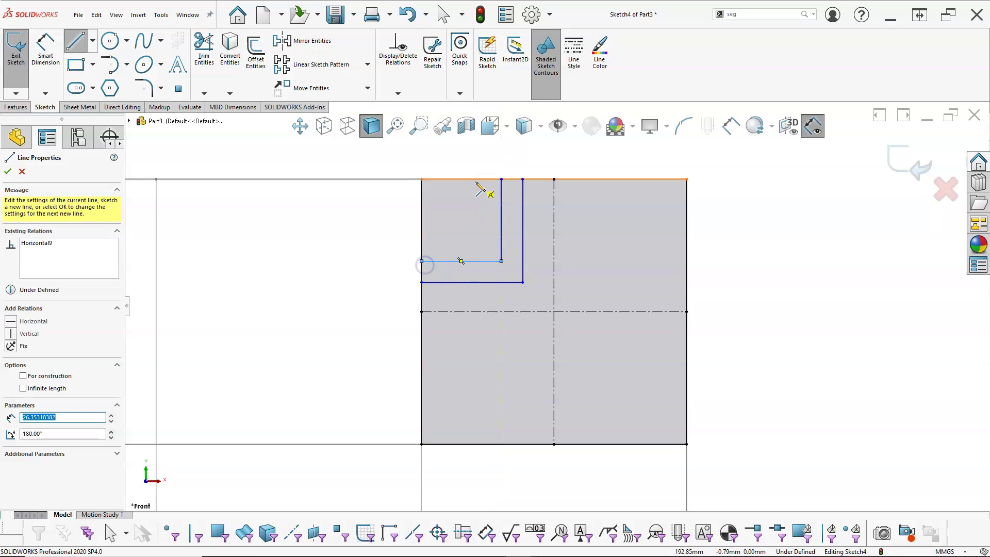
{"action": "left_click", "coordinate": [476, 179]}
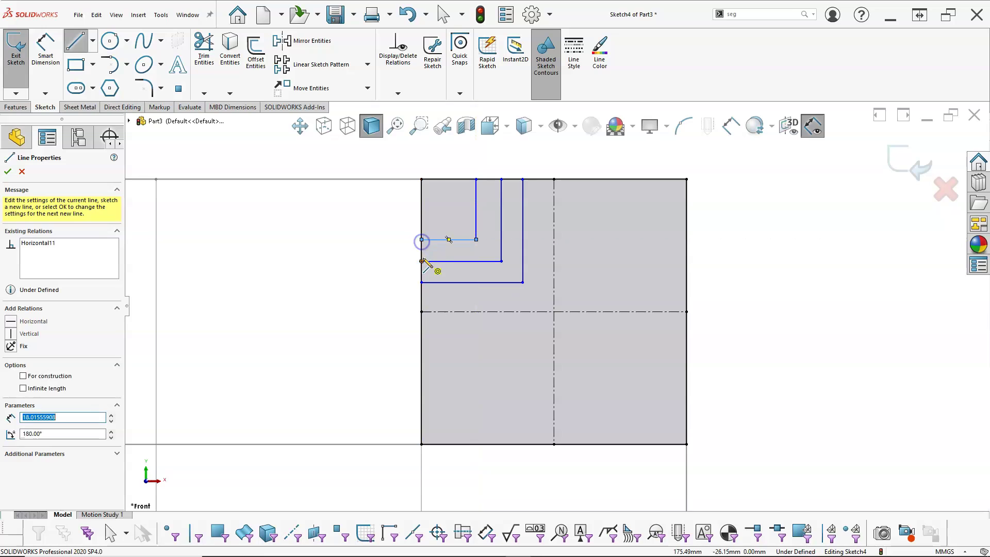
{"action": "key", "text": "ctrl+z"}
{"action": "key", "text": "ctrl+z"}
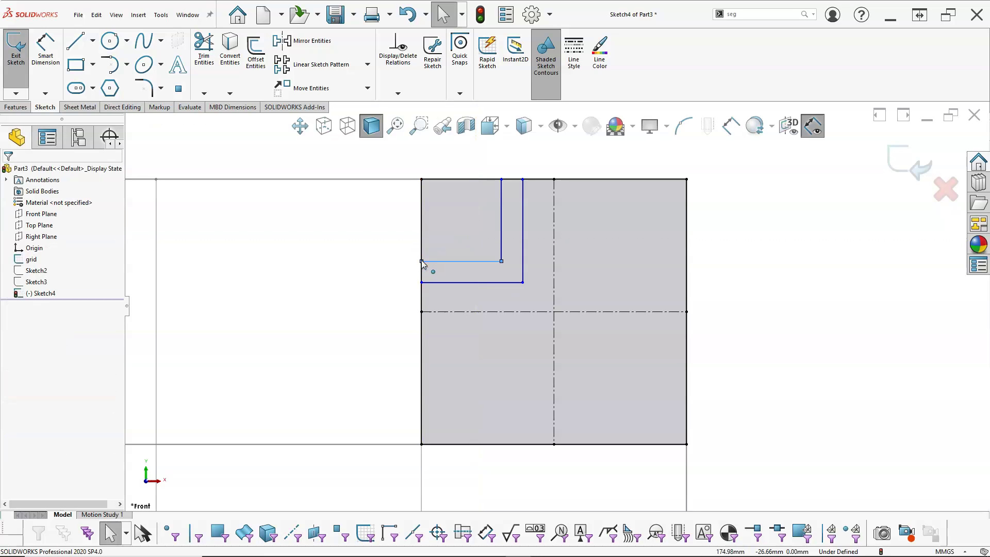
{"action": "key", "text": "ctrl+z"}
{"action": "key", "text": "ctrl+z"}
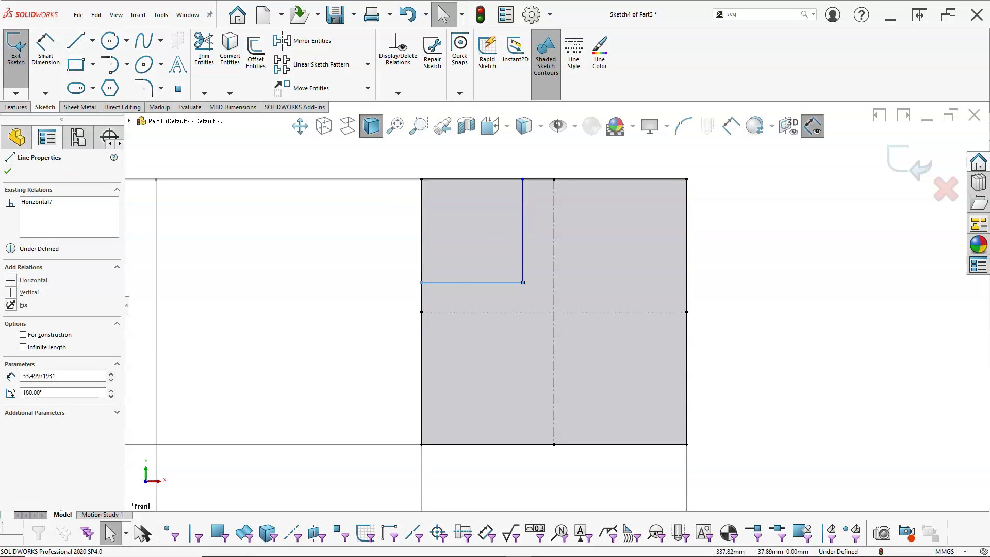
Step: Try a linear sketch pattern of the L-shape's two lines with three instances at 10 mm in reversed X and in Y, and undo it
{"action": "left_click", "coordinate": [338, 246]}
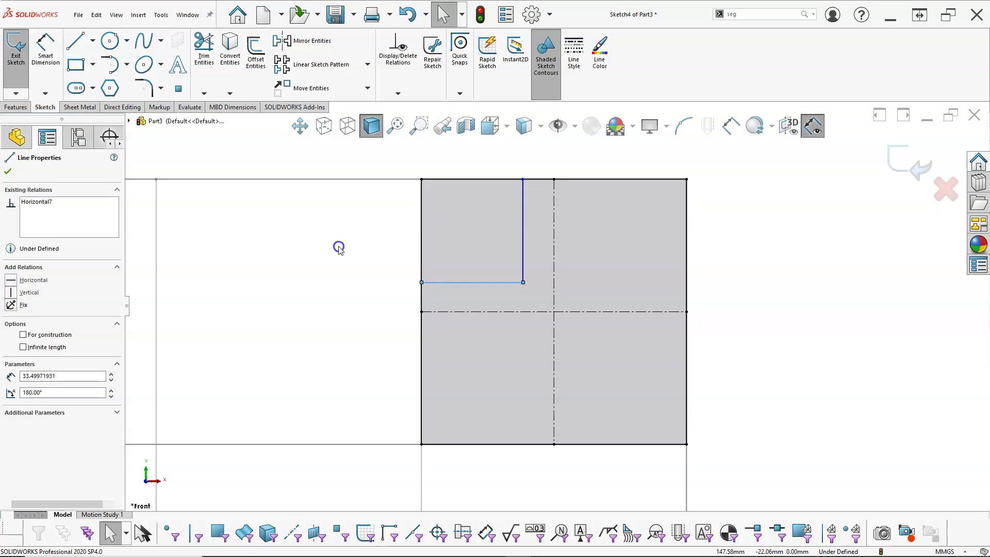
{"action": "left_click", "coordinate": [522, 250], "text": "ctrl"}
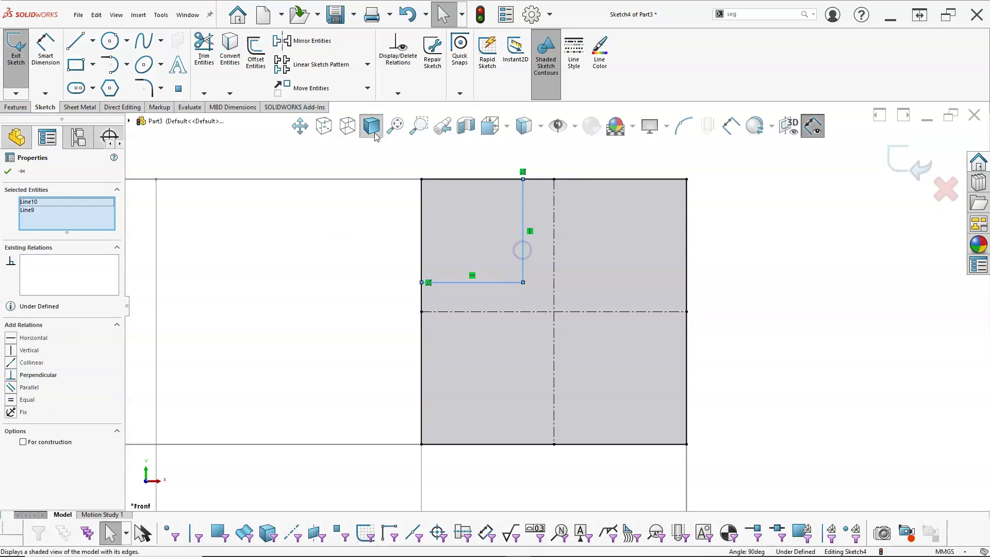
{"action": "left_click", "coordinate": [316, 67]}
{"action": "left_click", "coordinate": [16, 248]}
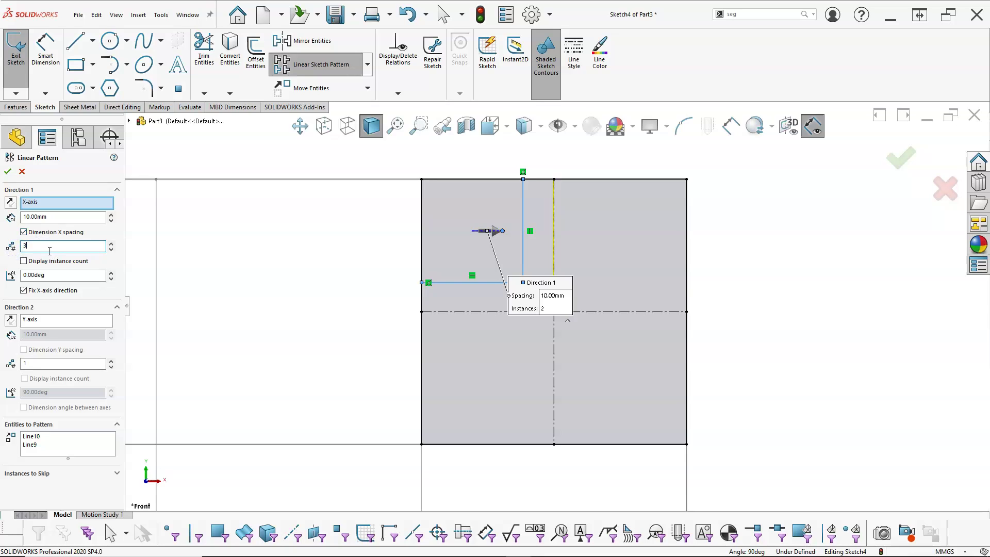
{"action": "left_click", "coordinate": [11, 201]}
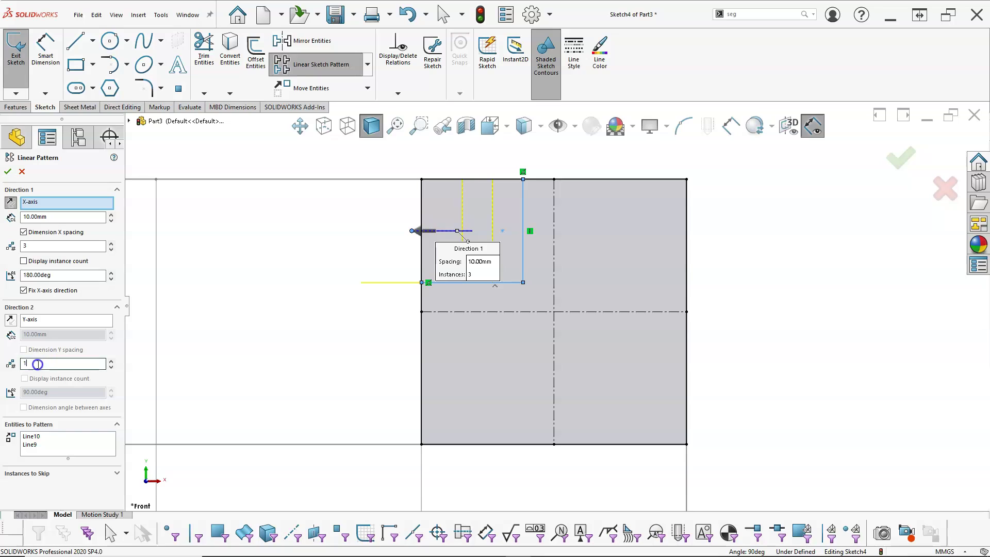
{"action": "type", "text": "3"}
{"action": "left_click", "coordinate": [54, 320]}
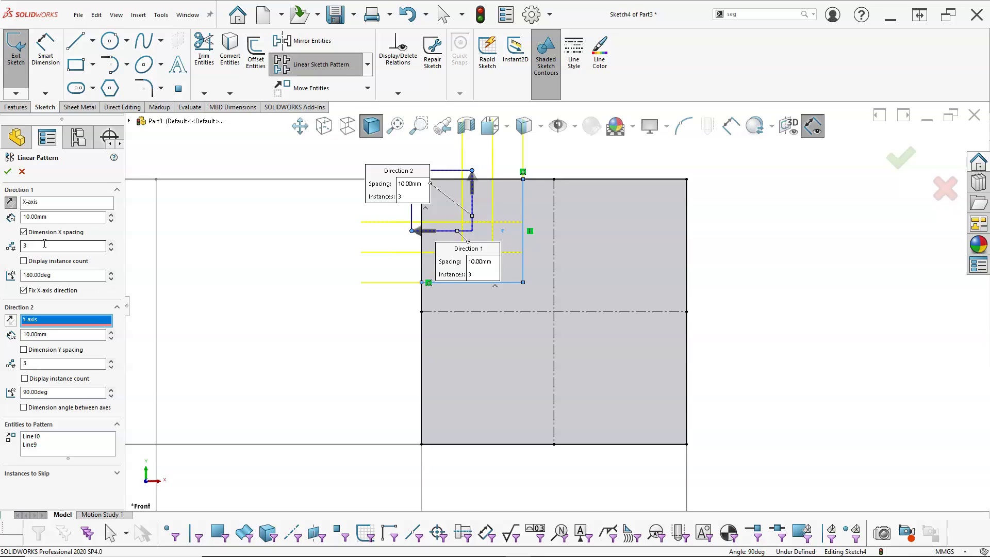
{"action": "left_click", "coordinate": [8, 171]}
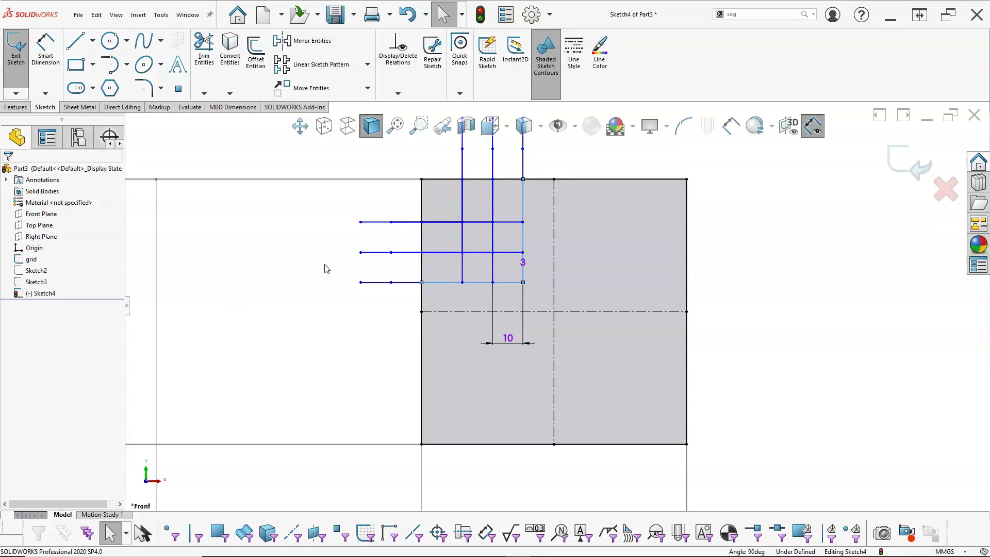
{"action": "key", "text": "ctrl+z"}
{"action": "left_click", "coordinate": [310, 287]}
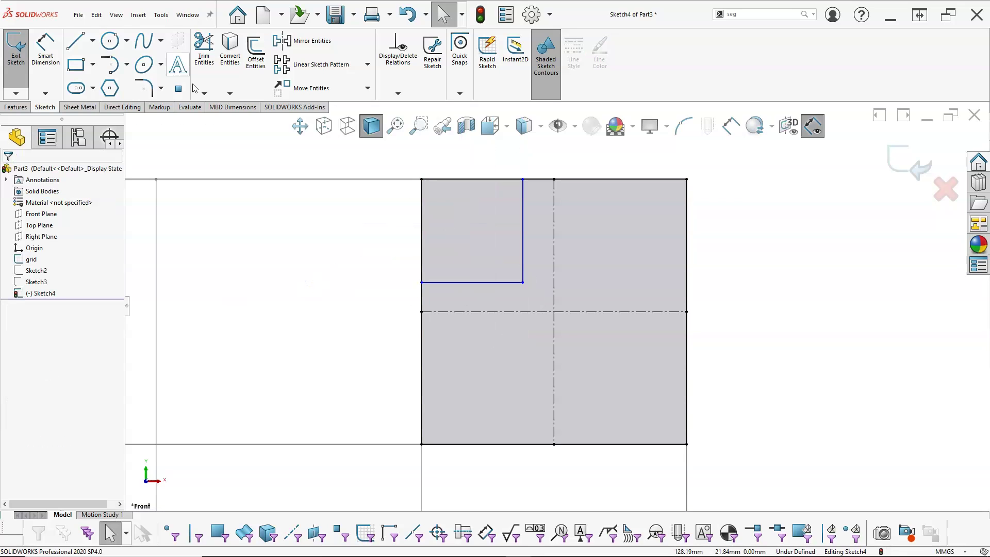
Step: Sketch three progressively smaller L-shapes nested toward the square's upper-left corner, the inner two with horizontal legs about 15 and 7 mm long
{"action": "left_click", "coordinate": [76, 41]}
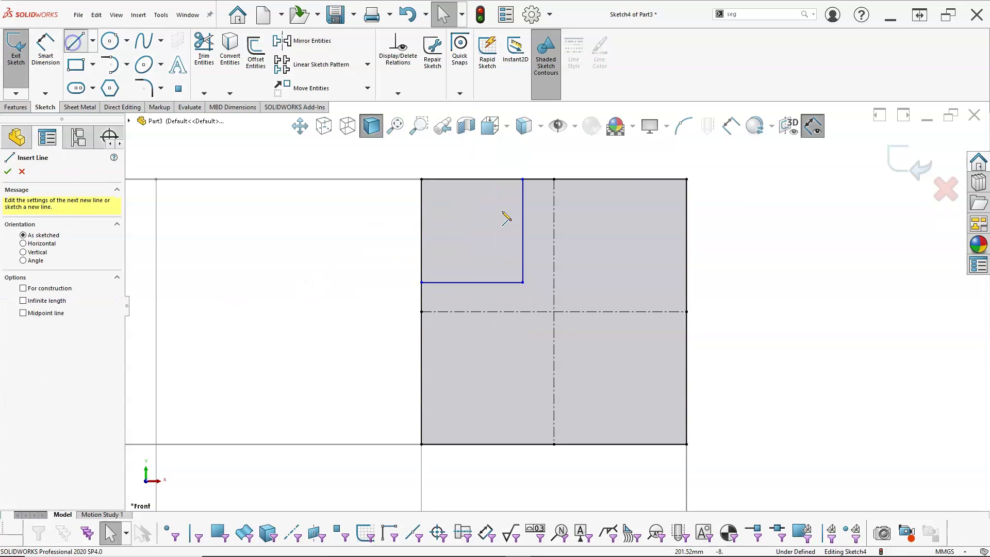
{"action": "left_click", "coordinate": [493, 179]}
{"action": "left_click", "coordinate": [493, 250]}
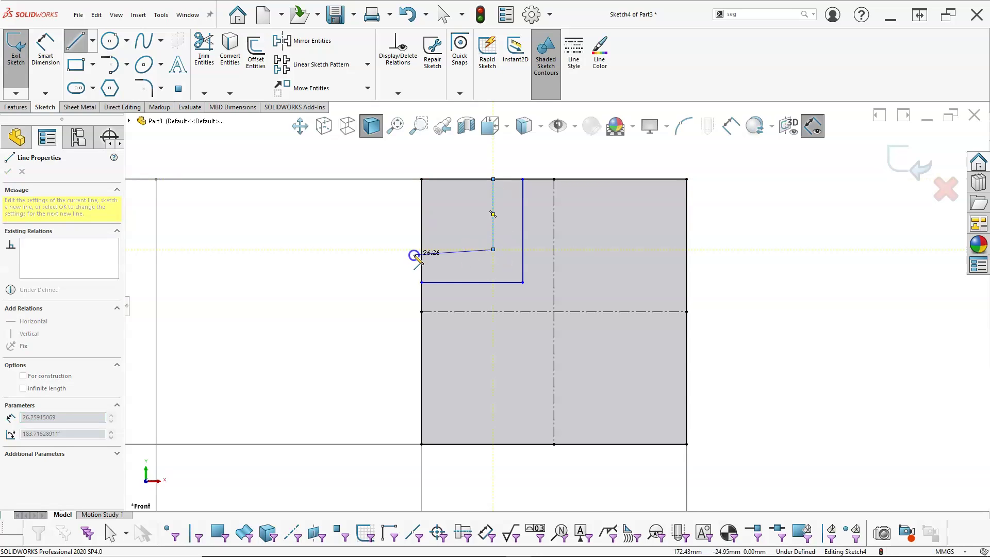
{"action": "left_click", "coordinate": [421, 249]}
{"action": "left_click", "coordinate": [465, 180]}
{"action": "left_click", "coordinate": [465, 220]}
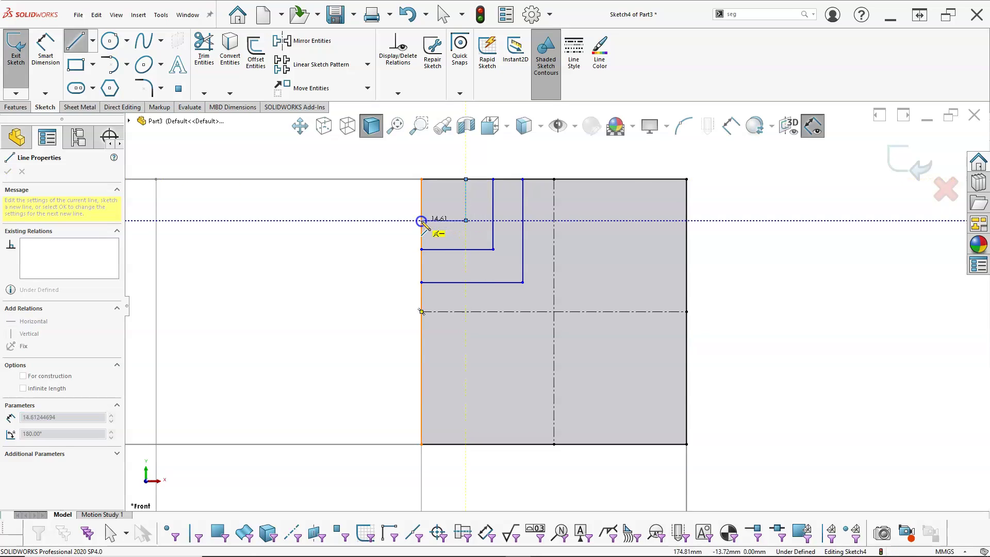
{"action": "left_click", "coordinate": [421, 220]}
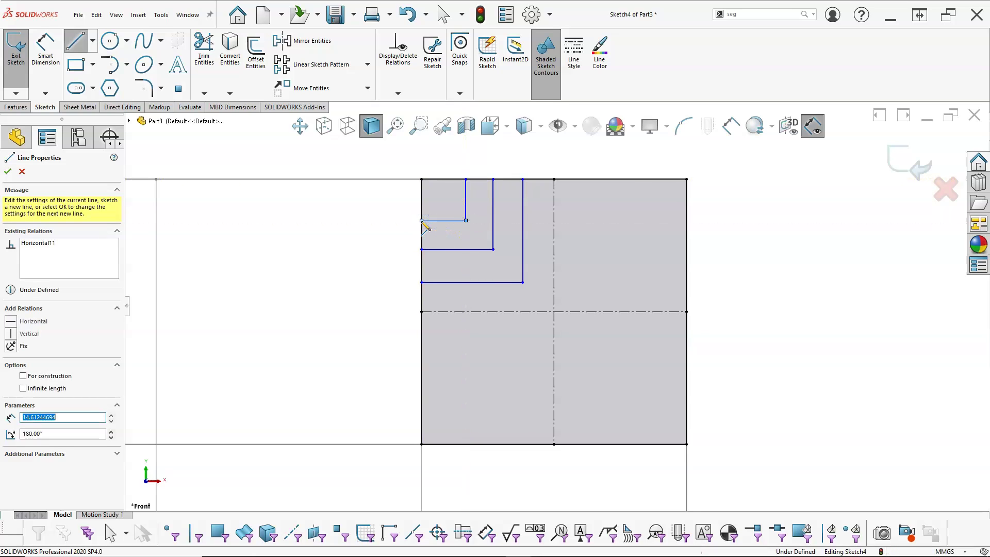
{"action": "left_click", "coordinate": [443, 179]}
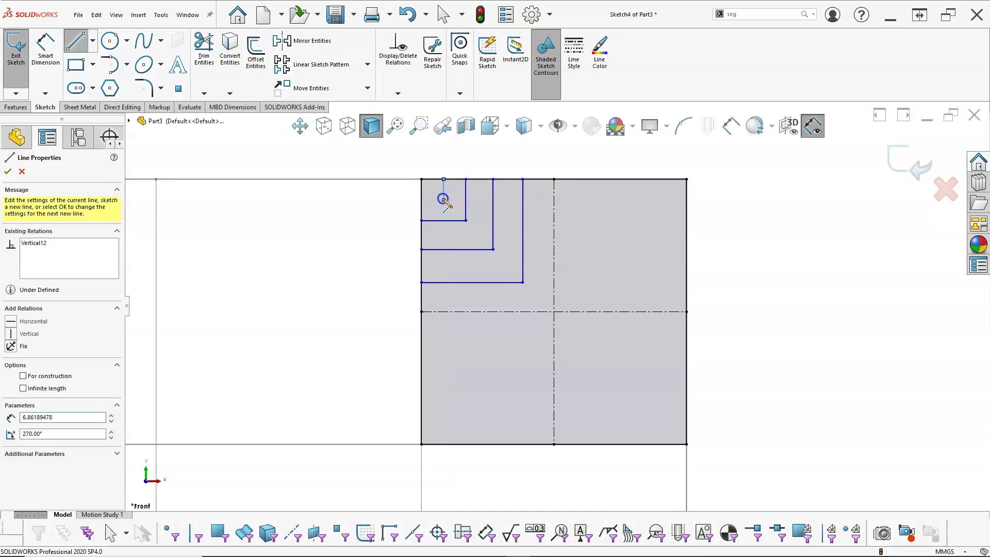
{"action": "left_click", "coordinate": [422, 200]}
{"action": "right_click", "coordinate": [346, 204]}
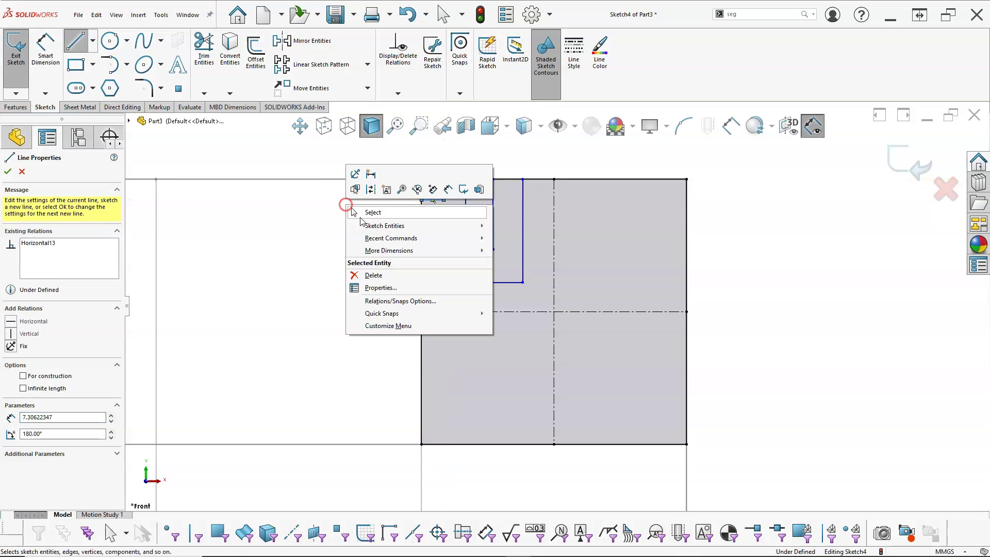
{"action": "left_click", "coordinate": [392, 215]}
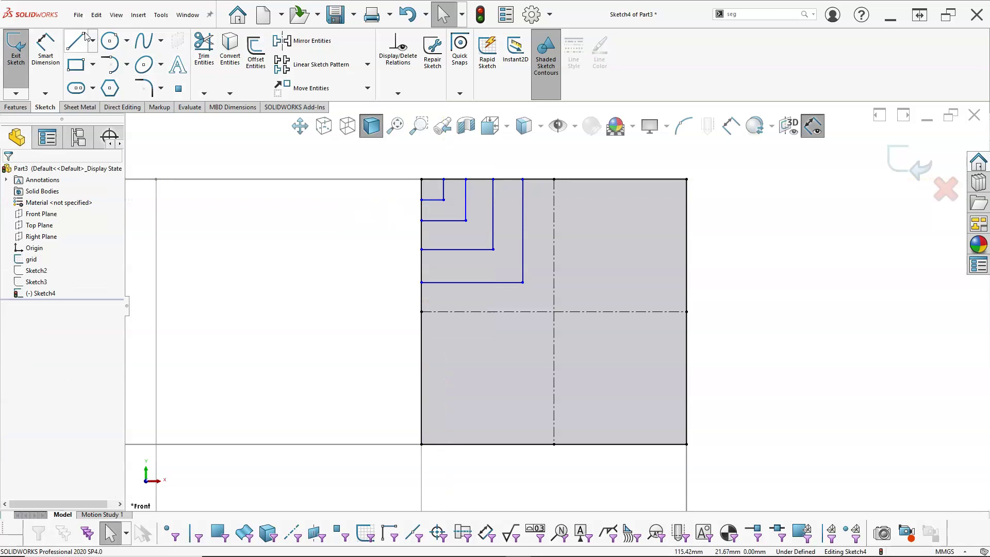
Step: Draw three horizontal construction centerlines, each from an inner L-shape's corner to the vertical leg of the next larger one
{"action": "left_click", "coordinate": [92, 45]}
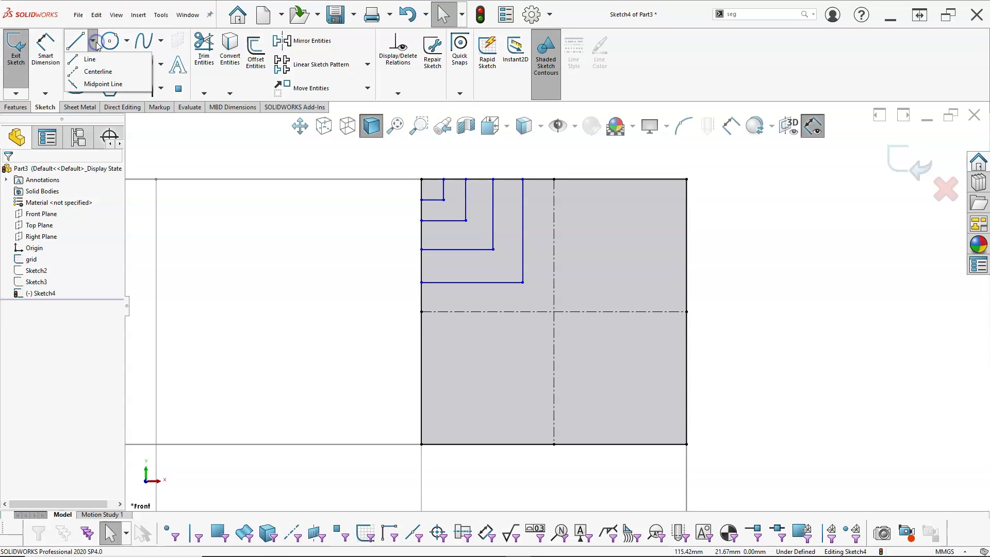
{"action": "left_click", "coordinate": [92, 77]}
{"action": "mouse_move", "coordinate": [443, 200]}
{"action": "left_mouse_down"}
{"action": "mouse_move", "coordinate": [465, 200]}
{"action": "mouse_move", "coordinate": [523, 250]}
{"action": "left_mouse_up"}
{"action": "key", "text": "Escape"}
{"action": "key", "text": "Escape"}
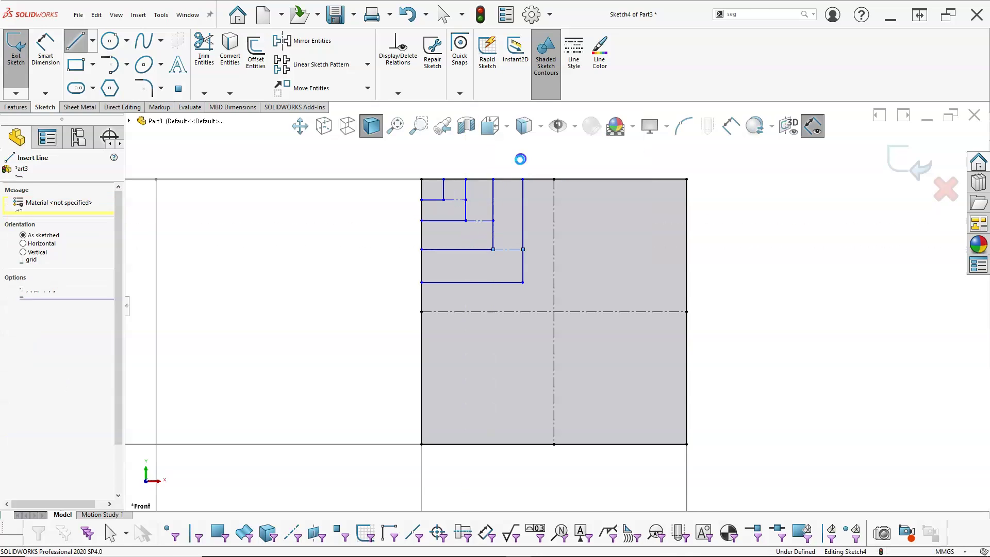
Step: Apply an Equal relation to the three short horizontal centerlines between the nested L-shapes
{"action": "left_click", "coordinate": [462, 205]}
{"action": "left_click", "coordinate": [479, 222], "text": "ctrl"}
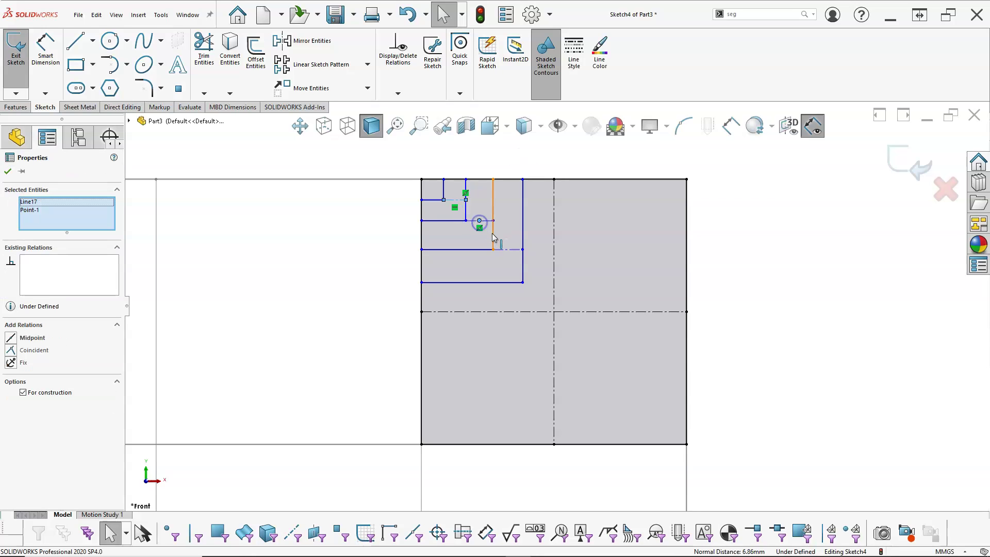
{"action": "left_click", "coordinate": [453, 233]}
{"action": "left_click", "coordinate": [458, 200]}
{"action": "left_click", "coordinate": [479, 221], "text": "ctrl"}
{"action": "left_click", "coordinate": [508, 249], "text": "ctrl"}
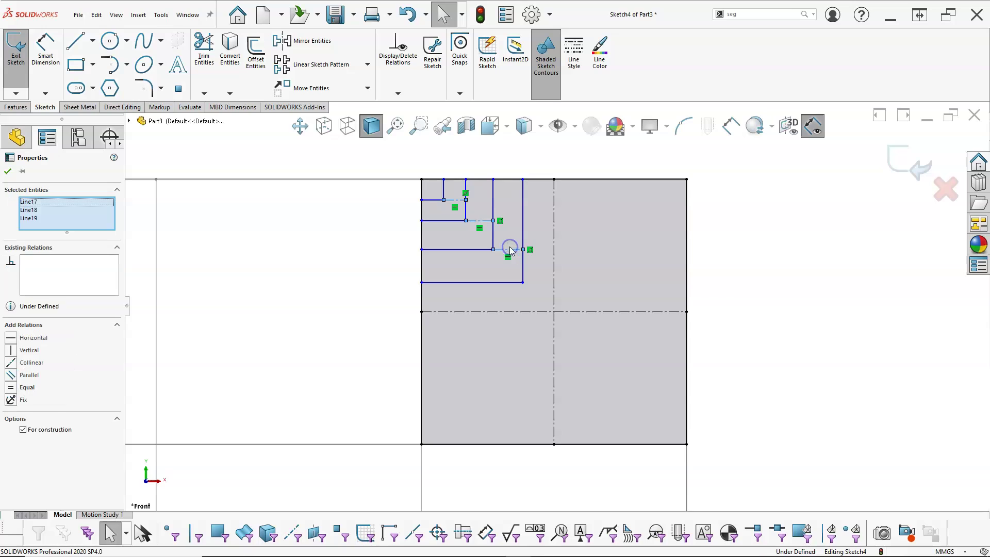
{"action": "left_click", "coordinate": [601, 202]}
{"action": "left_click", "coordinate": [341, 263]}
Step: Dimension the spacing between the vertical legs of the two outermost L-shapes at 10 mm
{"action": "right_click", "coordinate": [341, 260]}
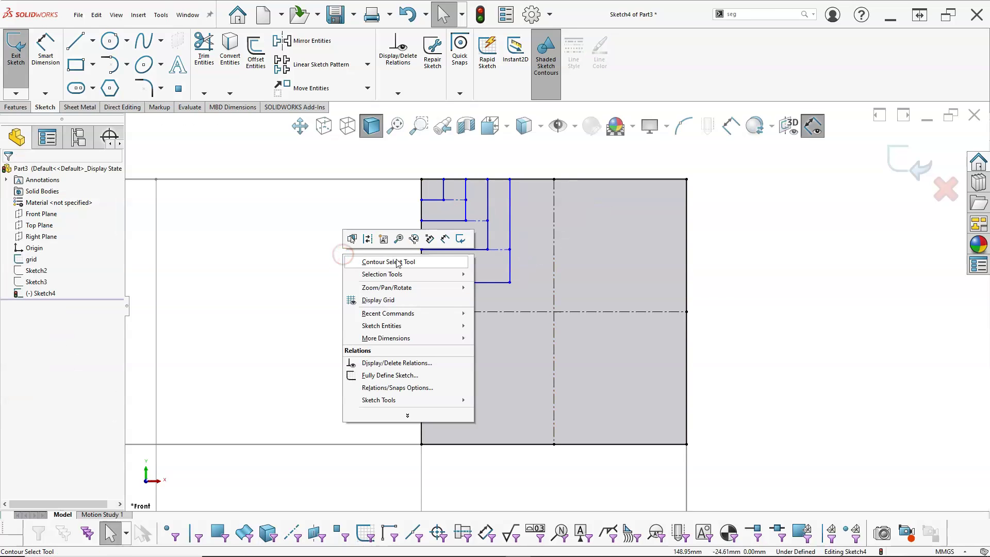
{"action": "left_click", "coordinate": [444, 237]}
{"action": "left_click", "coordinate": [509, 201]}
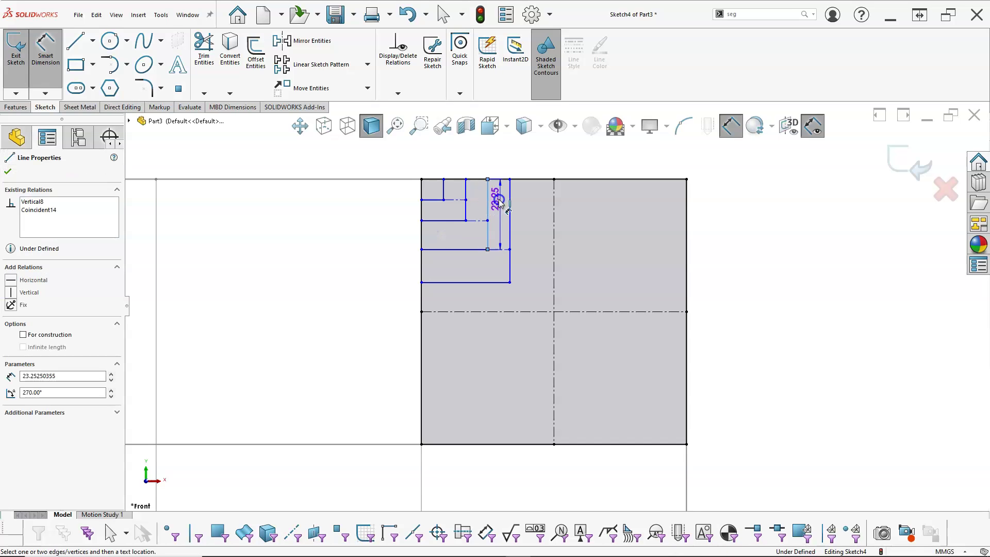
{"action": "left_click", "coordinate": [487, 198]}
{"action": "left_click", "coordinate": [531, 166]}
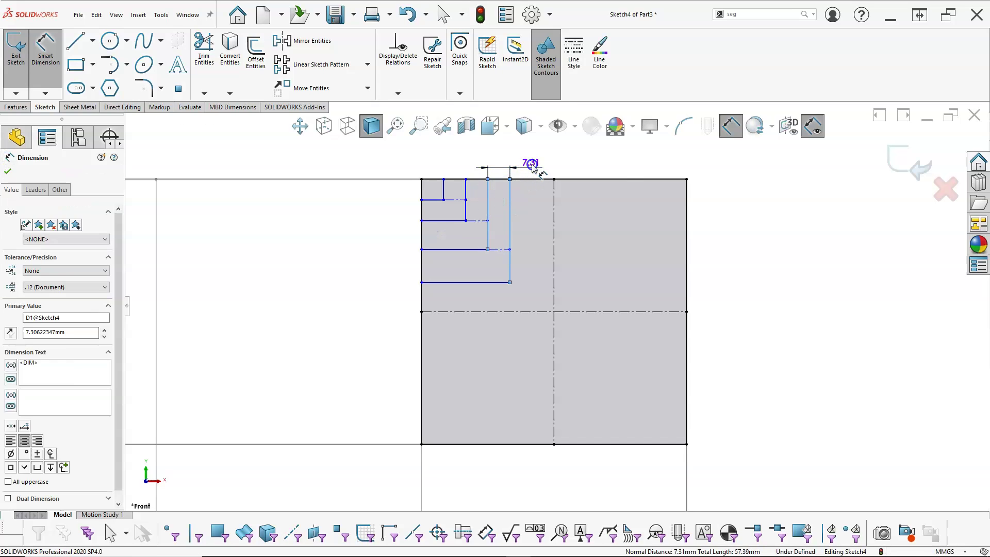
{"action": "type", "text": "10"}
{"action": "key", "text": "Return"}
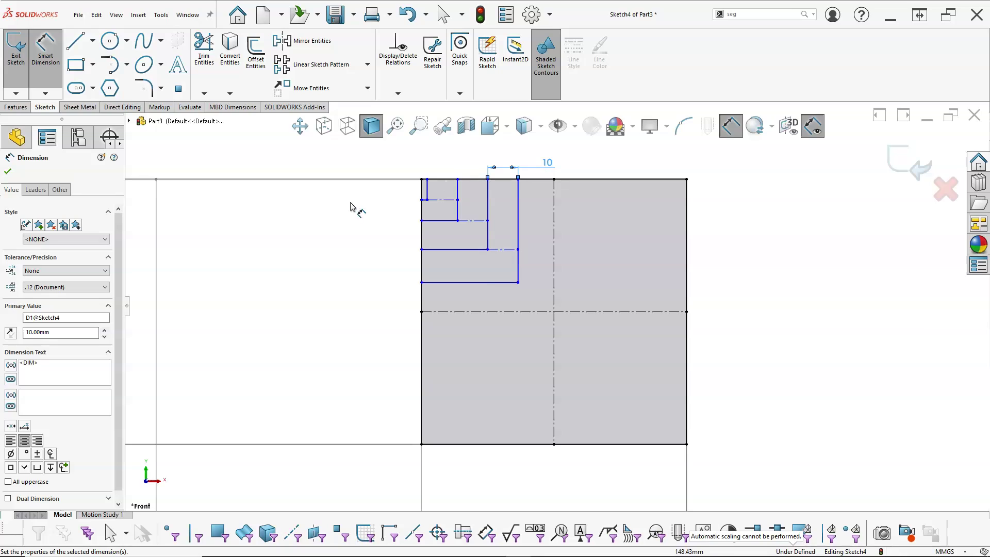
{"action": "right_click", "coordinate": [339, 209]}
{"action": "left_click", "coordinate": [366, 232]}
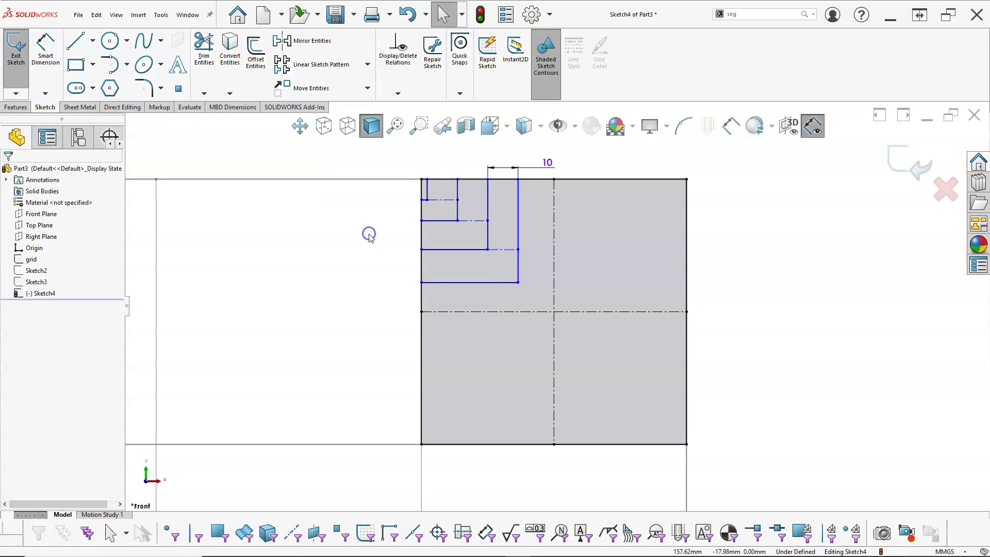
Step: Dimension the spacing between the horizontal legs of the two outermost L-shapes at 10 mm
{"action": "left_click", "coordinate": [46, 52]}
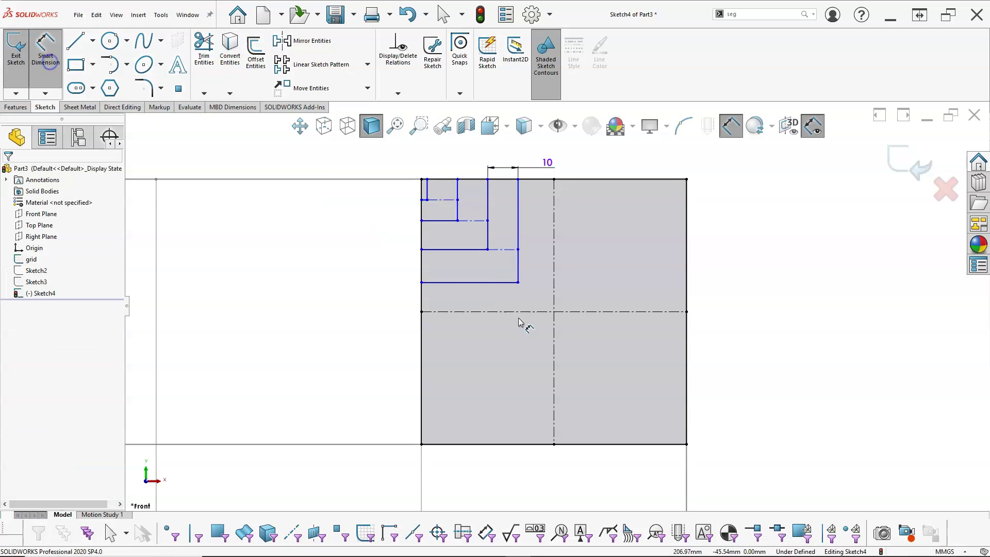
{"action": "left_click", "coordinate": [466, 284]}
{"action": "left_click", "coordinate": [454, 249]}
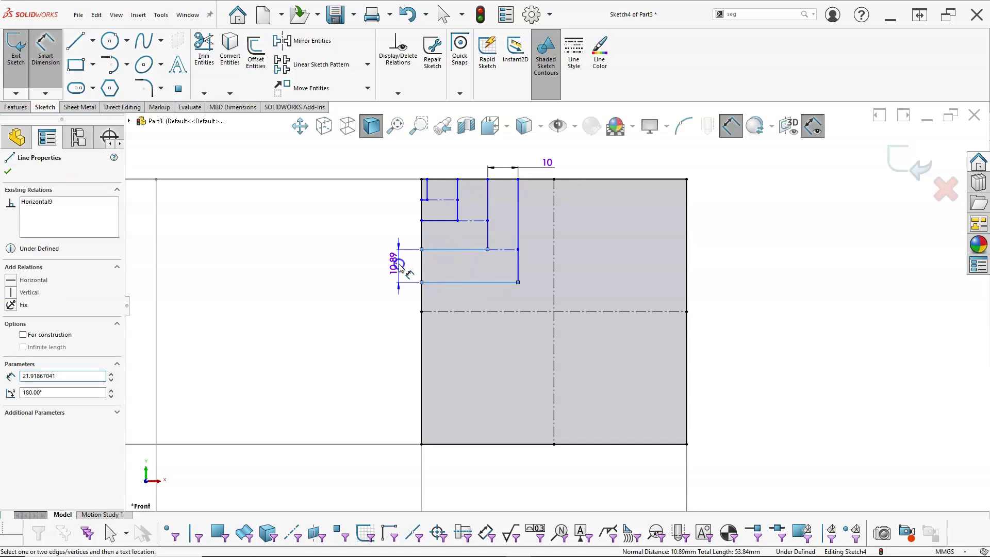
{"action": "left_click", "coordinate": [399, 266]}
{"action": "type", "text": "10"}
{"action": "key", "text": "Return"}
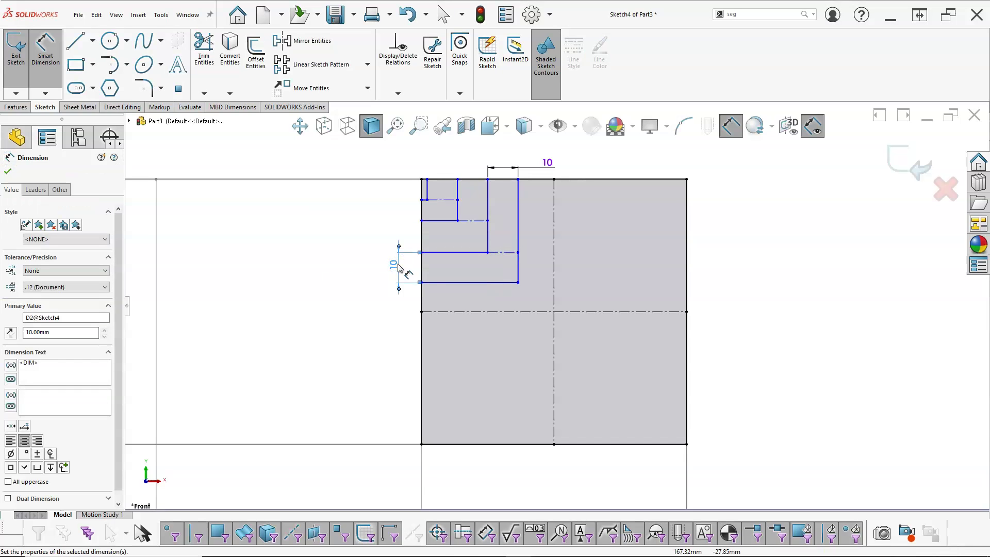
Step: Set a 10 mm dimension between the horizontal legs of the second and third L-shapes, counted from the outermost
{"action": "left_click", "coordinate": [454, 252]}
{"action": "left_click", "coordinate": [438, 221]}
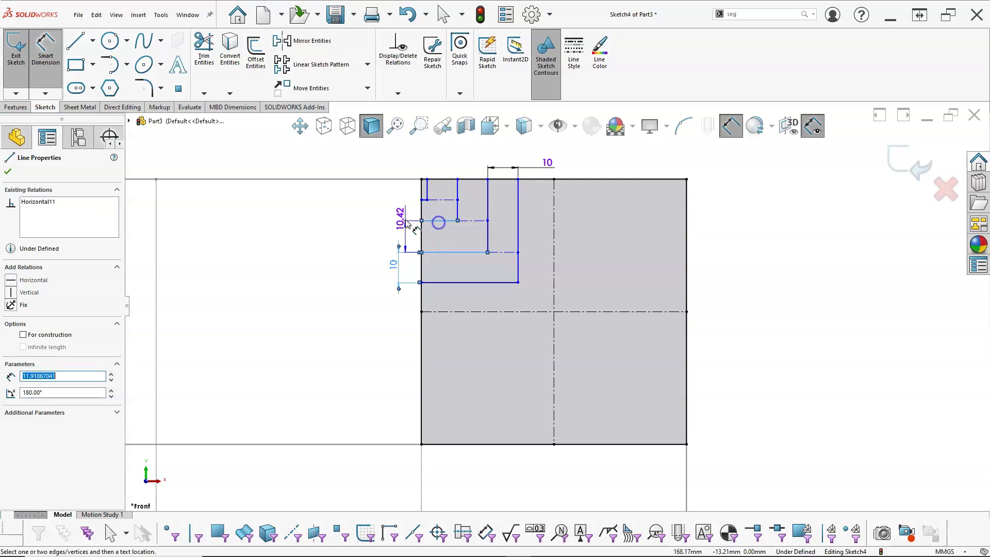
{"action": "left_click", "coordinate": [379, 234]}
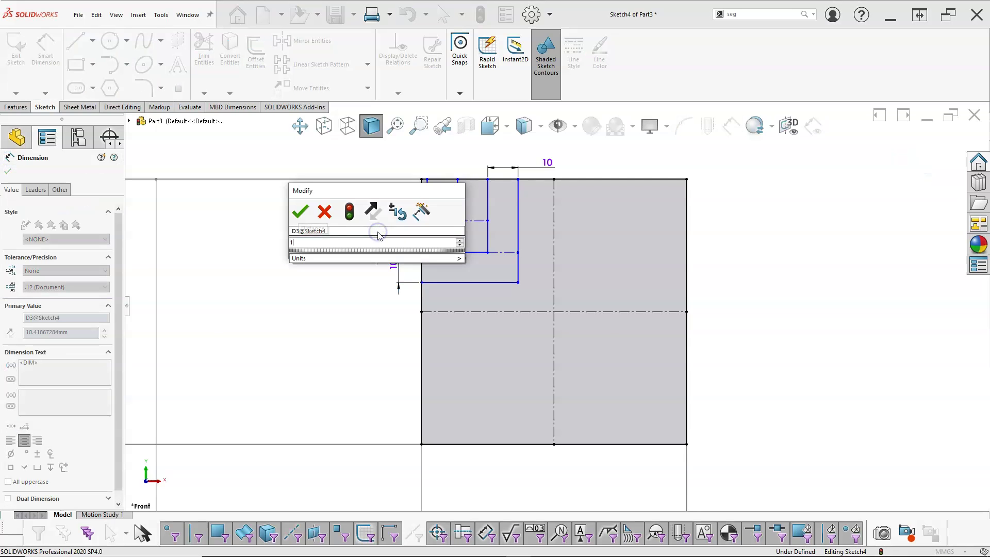
{"action": "key", "text": "Return"}
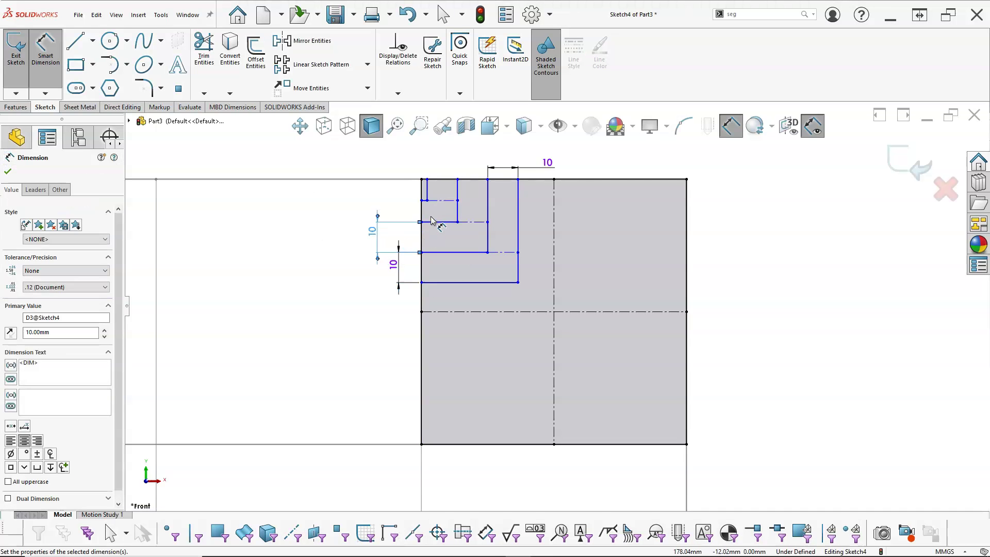
Step: Set a 10 mm dimension between the horizontal legs of the two innermost L-shapes
{"action": "scroll", "coordinate": [432, 219], "scroll_direction": "down", "scroll_amount": 3}
{"action": "left_click", "coordinate": [451, 208]}
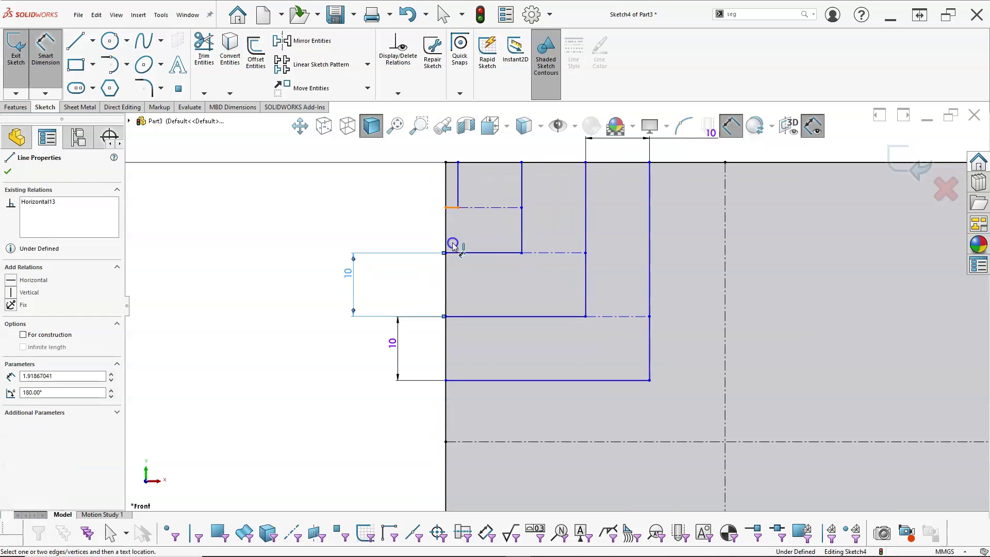
{"action": "left_click", "coordinate": [457, 253]}
{"action": "left_click", "coordinate": [395, 233]}
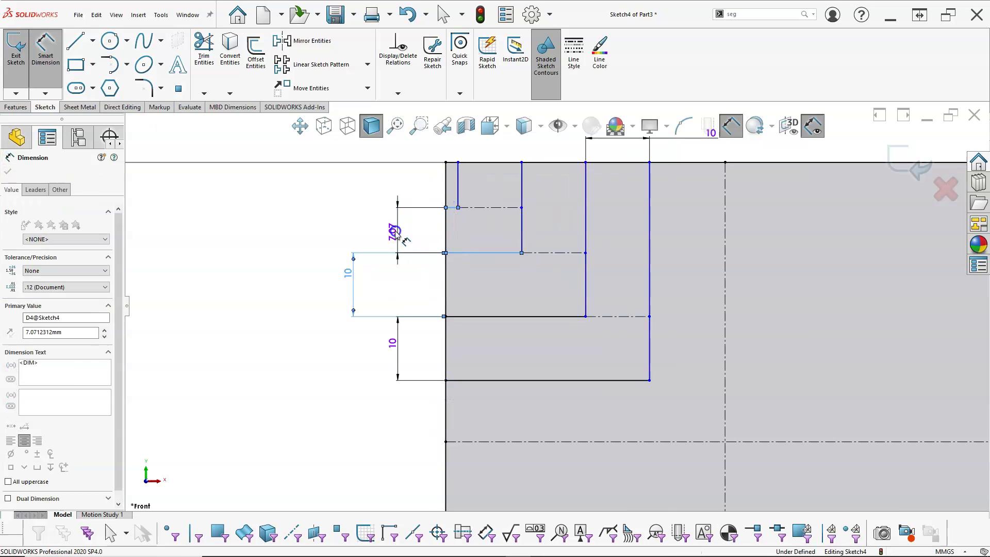
{"action": "type", "text": "12"}
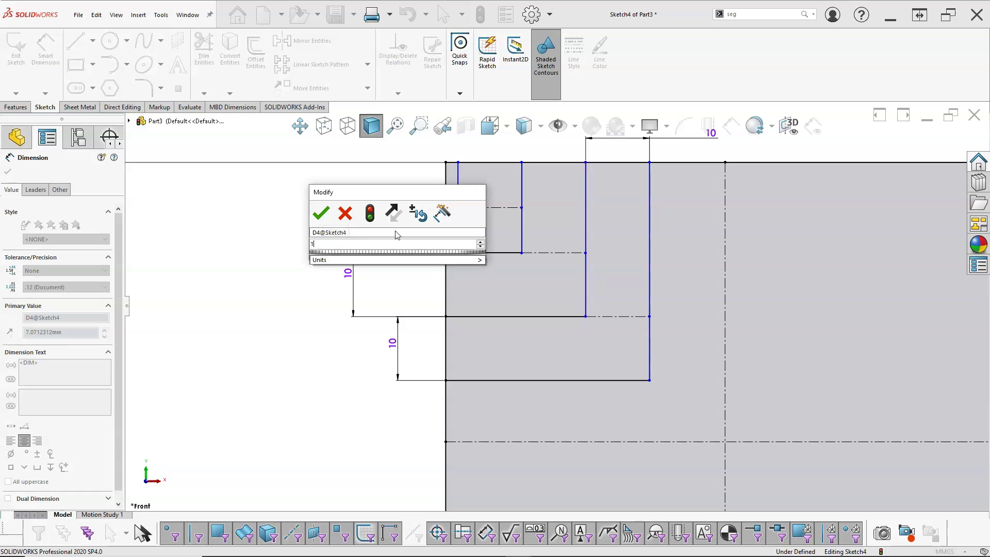
{"action": "key", "text": "Return"}
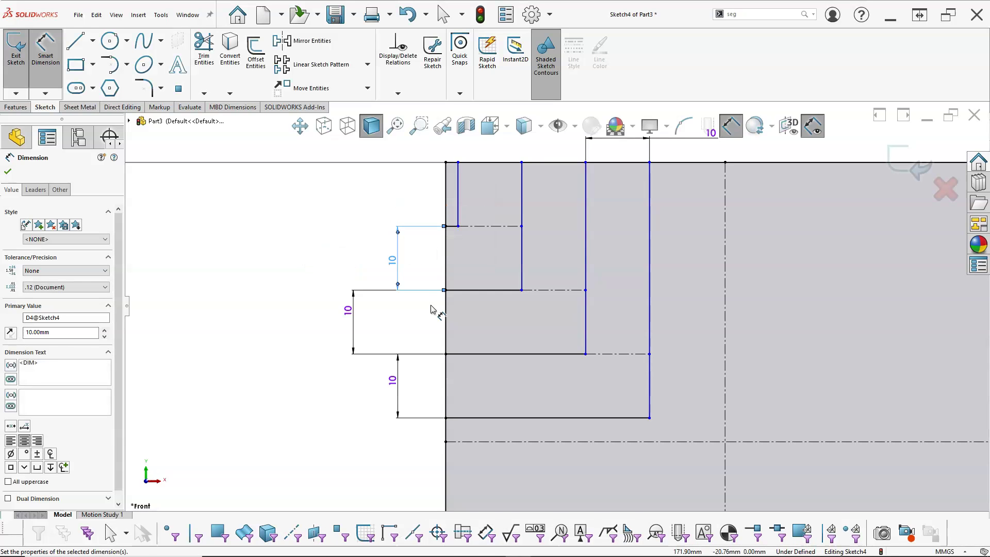
{"action": "right_click", "coordinate": [420, 269]}
{"action": "left_click", "coordinate": [448, 304]}
{"action": "left_click", "coordinate": [328, 228]}
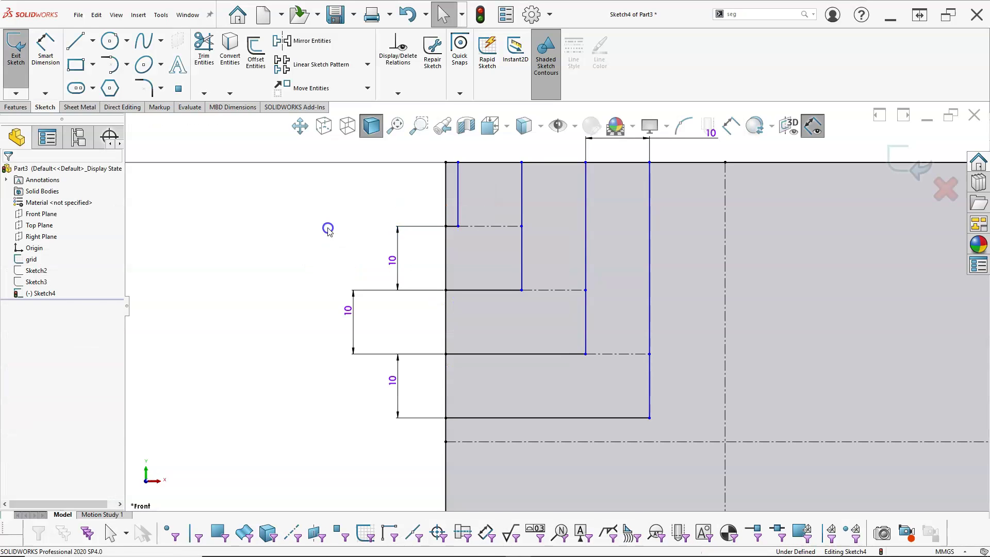
Step: Shift the vertical legs toward the square's vertical centerline, making the outermost horizontal leg about 39 mm long
{"action": "scroll", "coordinate": [567, 246], "scroll_direction": "up", "scroll_amount": 2}
{"action": "scroll", "coordinate": [624, 279], "scroll_direction": "down", "scroll_amount": 1}
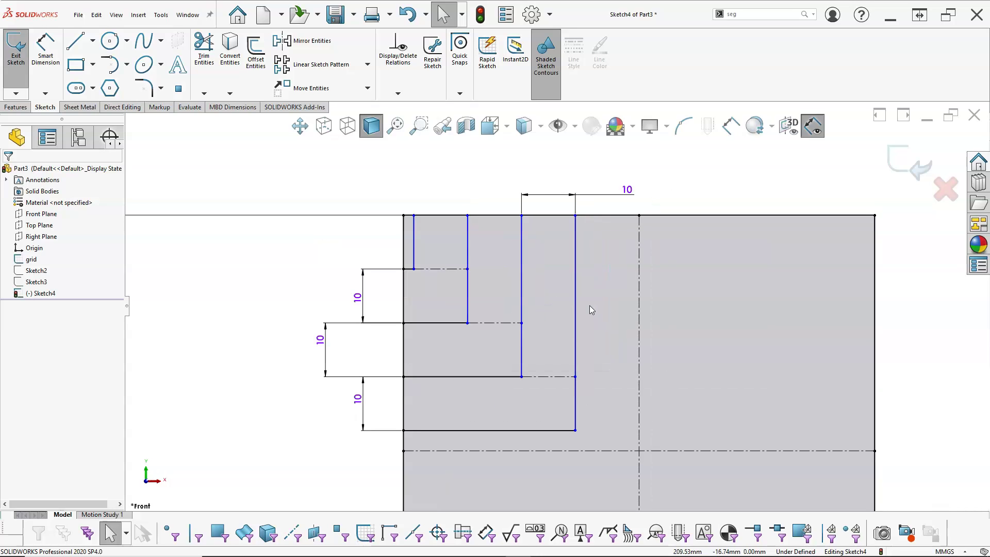
{"action": "left_click_drag", "start_coordinate": [576, 215], "coordinate": [612, 223]}
{"action": "left_click", "coordinate": [390, 254]}
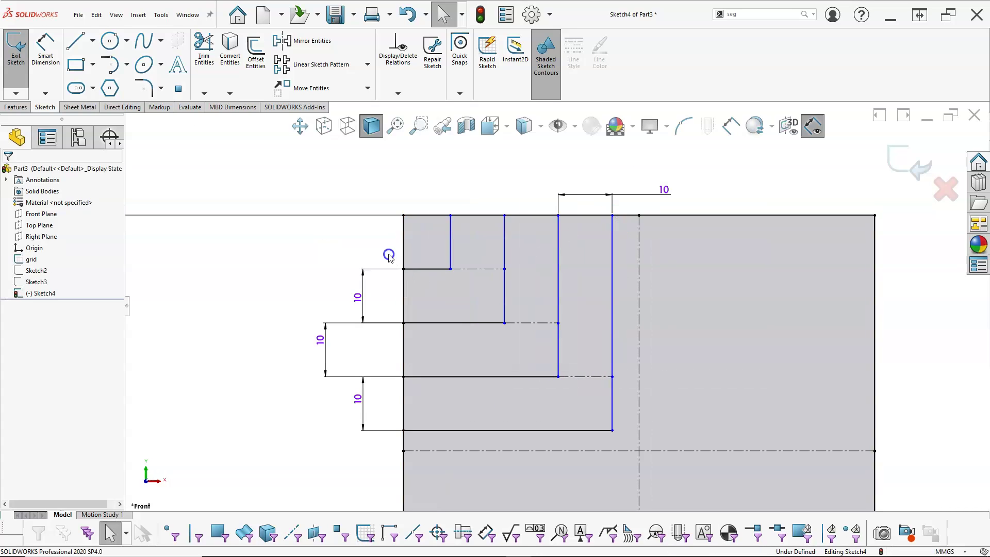
Step: Check the outermost horizontal leg's edge endpoint, its distance to the horizontal centerline, and the innermost vertical leg's length
{"action": "left_click", "coordinate": [405, 431]}
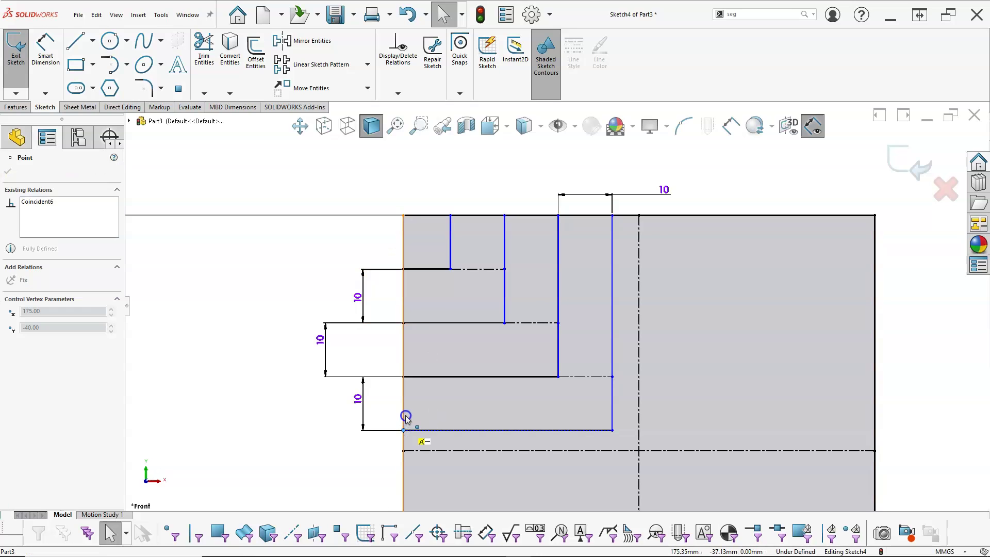
{"action": "left_click", "coordinate": [311, 262]}
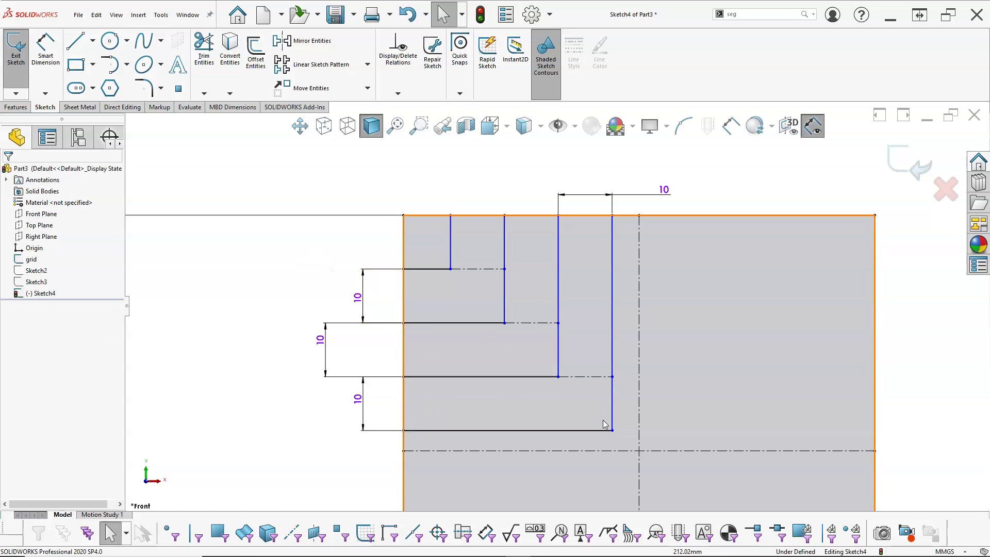
{"action": "left_click", "coordinate": [448, 450]}
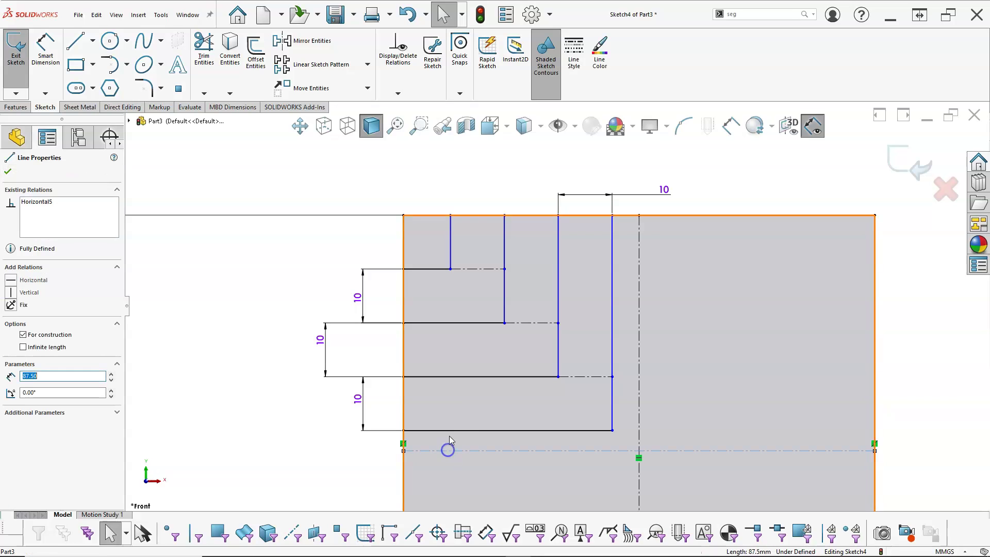
{"action": "left_click", "coordinate": [449, 431], "text": "ctrl"}
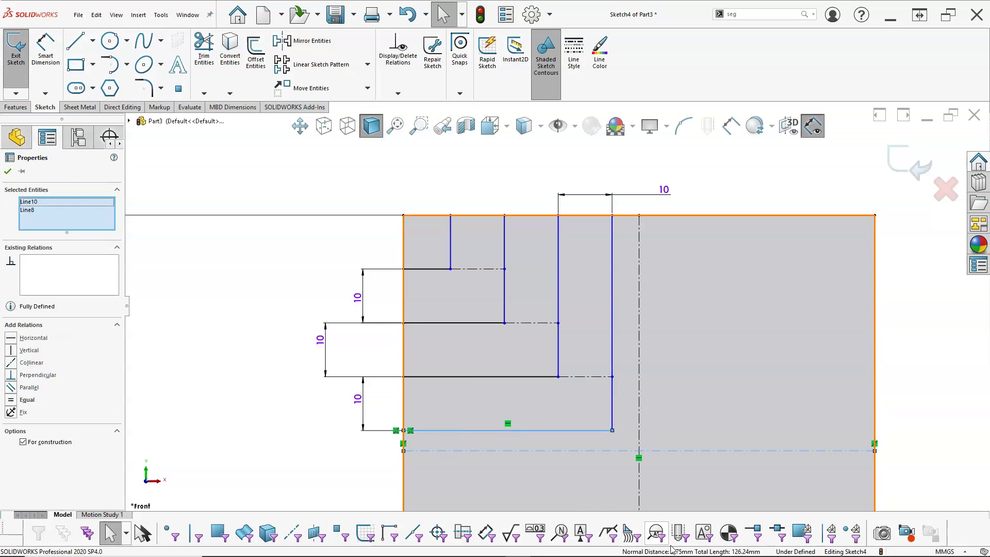
{"action": "left_click", "coordinate": [287, 274]}
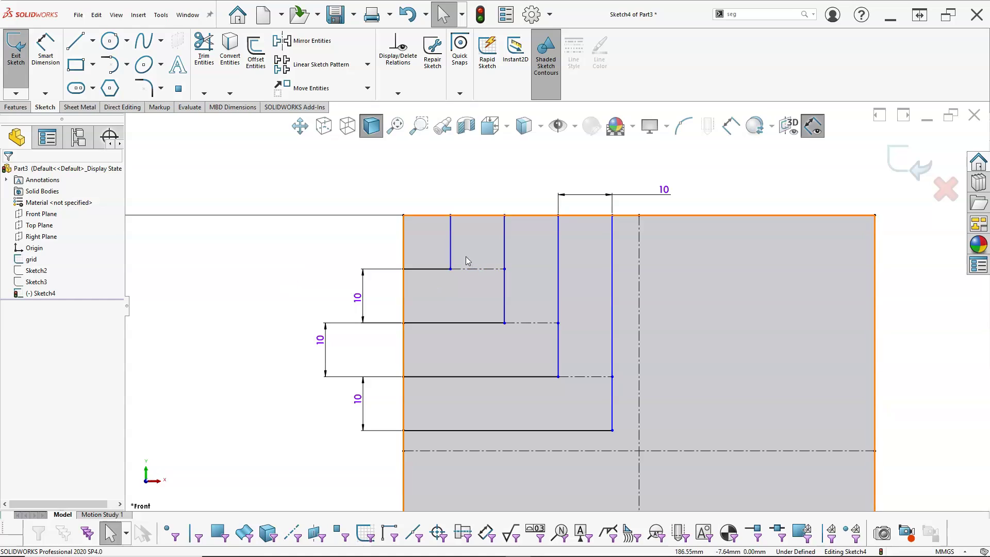
{"action": "left_click", "coordinate": [451, 250]}
{"action": "left_click", "coordinate": [348, 248]}
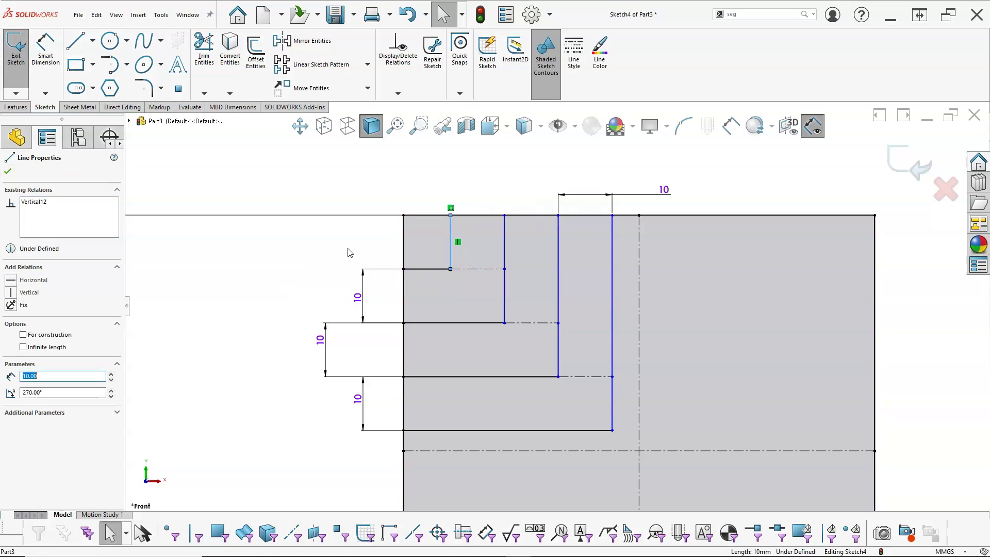
Step: Move the innermost L-shape's corner slightly toward the square's left edge, making its horizontal leg about 8 mm long
{"action": "mouse_move", "coordinate": [450, 269]}
{"action": "left_mouse_down"}
{"action": "mouse_move", "coordinate": [455, 255]}
{"action": "mouse_move", "coordinate": [433, 256]}
{"action": "mouse_move", "coordinate": [447, 254]}
{"action": "left_mouse_up"}
{"action": "left_click", "coordinate": [327, 243]}
{"action": "scroll", "coordinate": [545, 382], "scroll_direction": "up", "scroll_amount": 3}
{"action": "scroll", "coordinate": [547, 379], "scroll_direction": "down", "scroll_amount": 3}
{"action": "scroll", "coordinate": [588, 345], "scroll_direction": "up", "scroll_amount": 1}
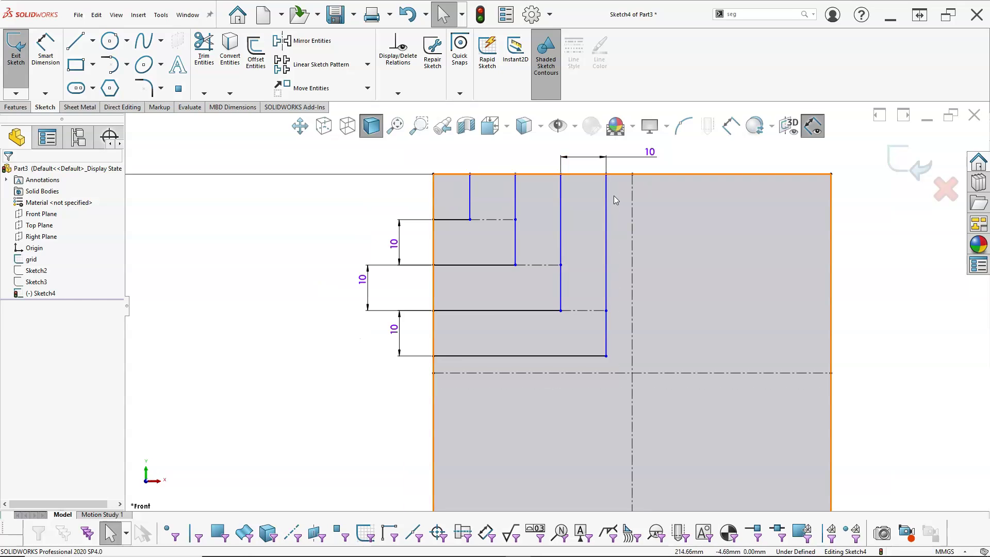
{"action": "left_click", "coordinate": [458, 362]}
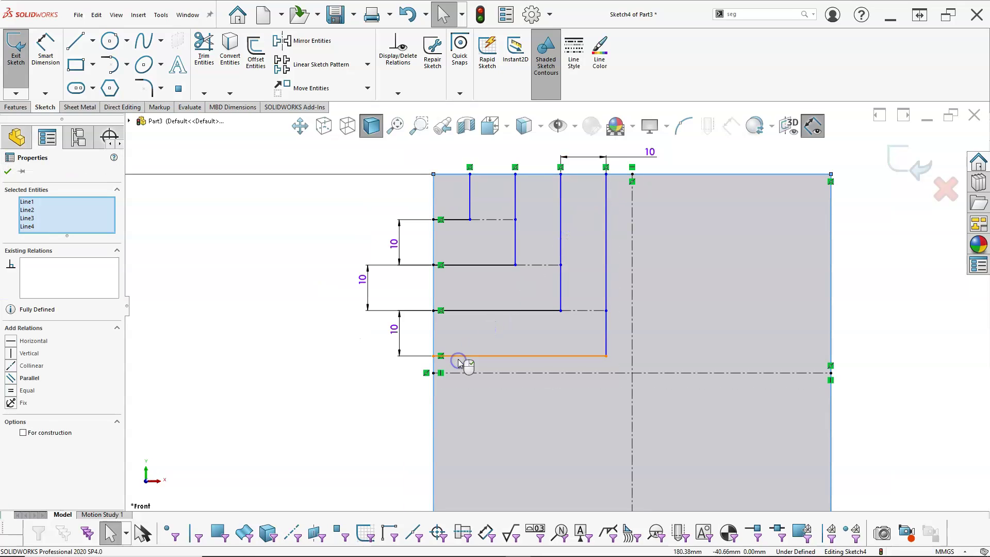
{"action": "left_click", "coordinate": [348, 208]}
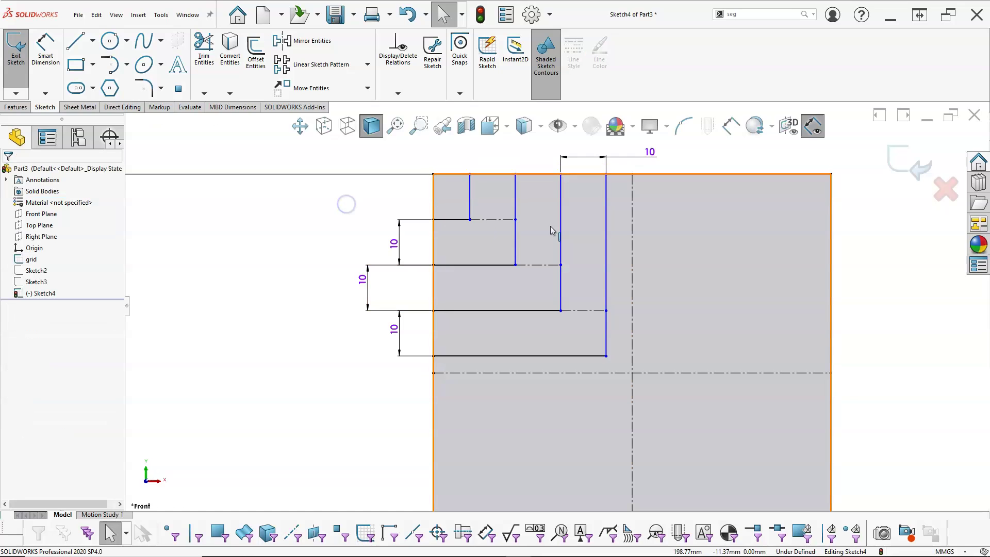
{"action": "left_click", "coordinate": [443, 363]}
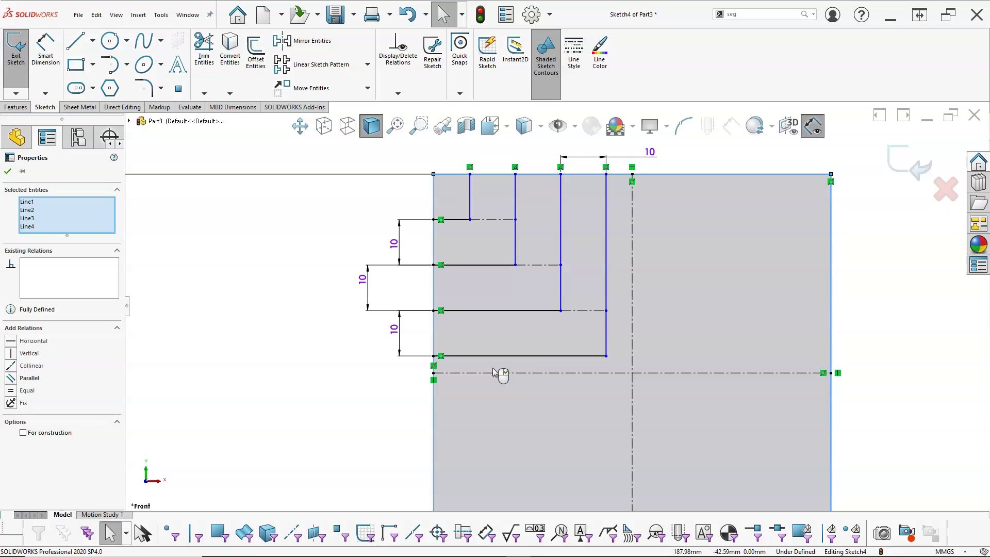
{"action": "left_click", "coordinate": [633, 263], "text": "ctrl"}
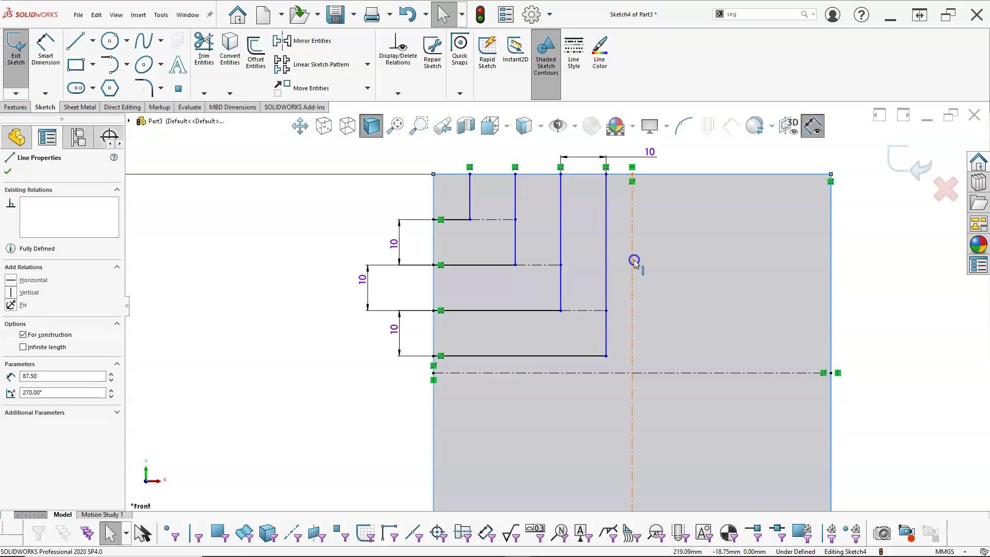
{"action": "left_click", "coordinate": [292, 45]}
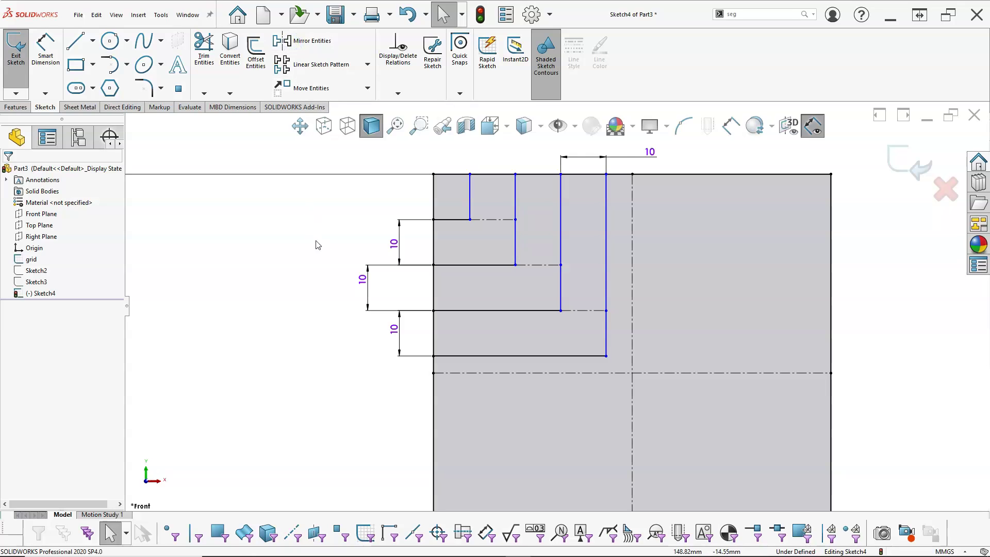
{"action": "left_click", "coordinate": [304, 41]}
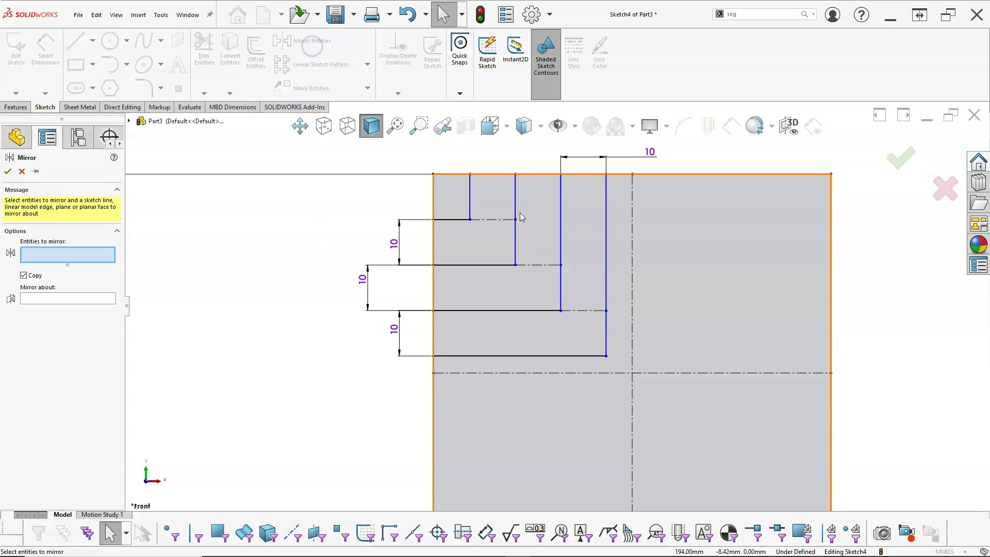
{"action": "left_click", "coordinate": [471, 203]}
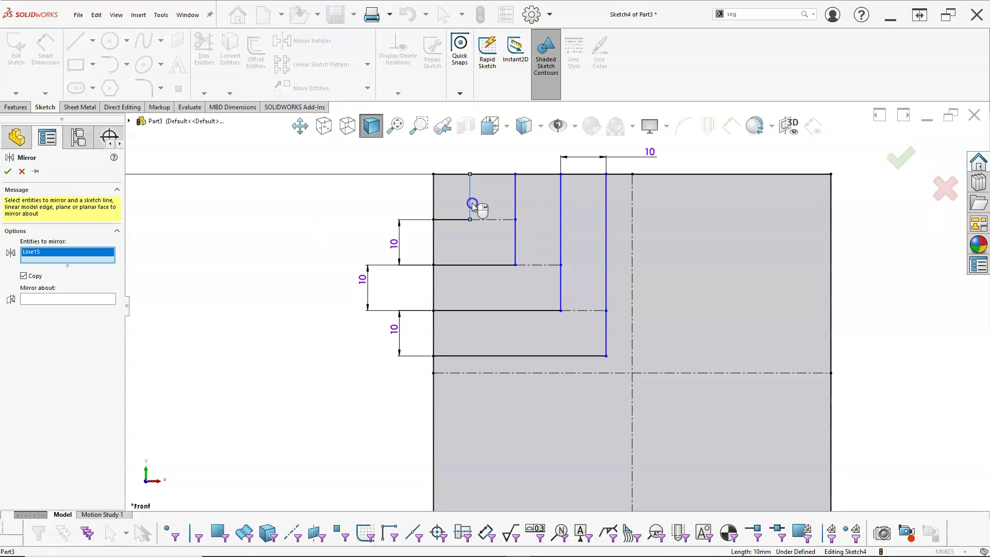
{"action": "left_click", "coordinate": [516, 203]}
{"action": "left_click", "coordinate": [561, 204]}
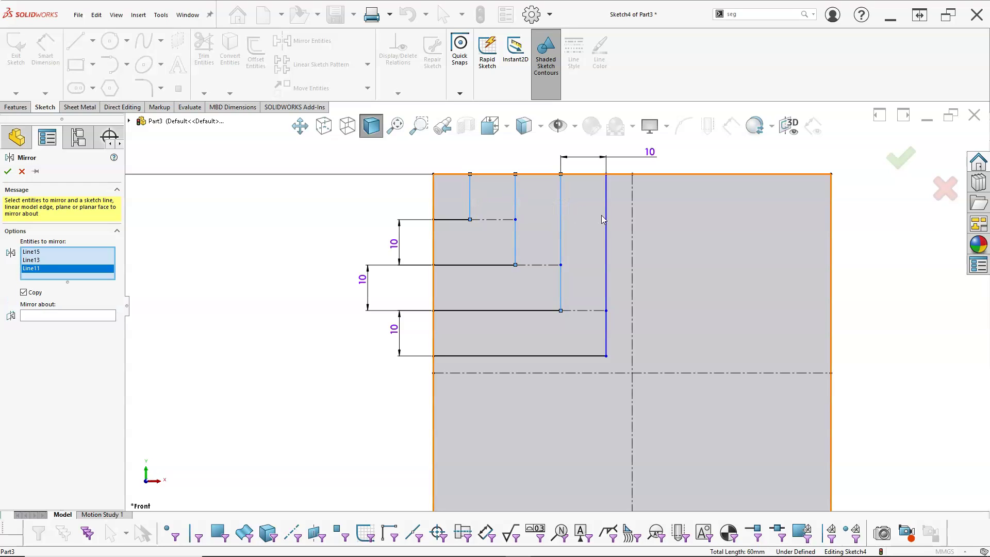
{"action": "left_click", "coordinate": [603, 216]}
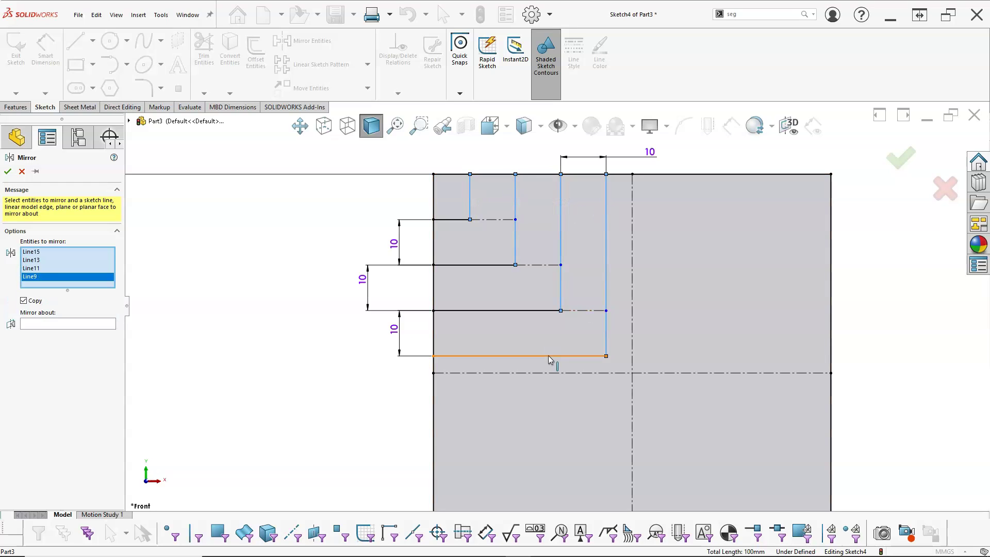
{"action": "left_click", "coordinate": [460, 221]}
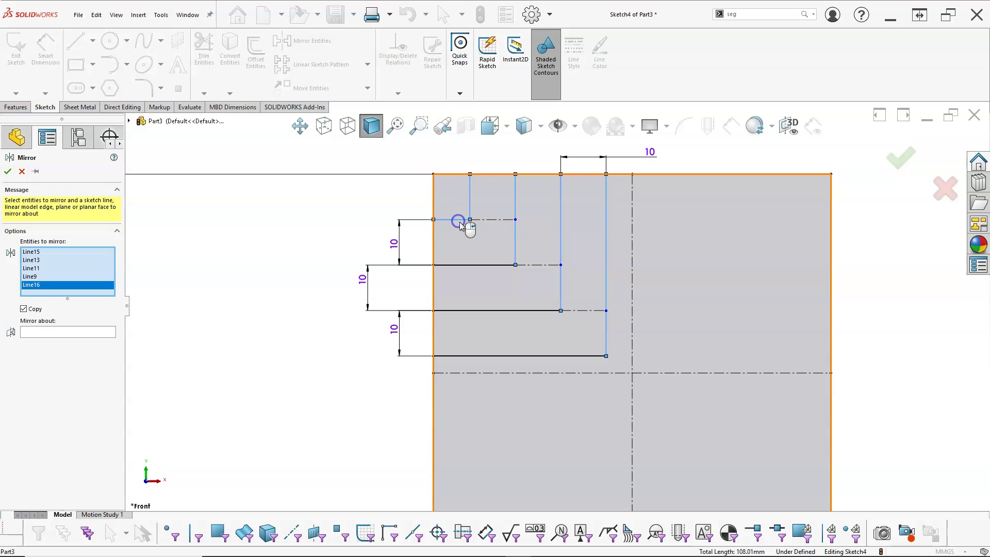
{"action": "left_click", "coordinate": [474, 265]}
{"action": "left_click", "coordinate": [490, 311]}
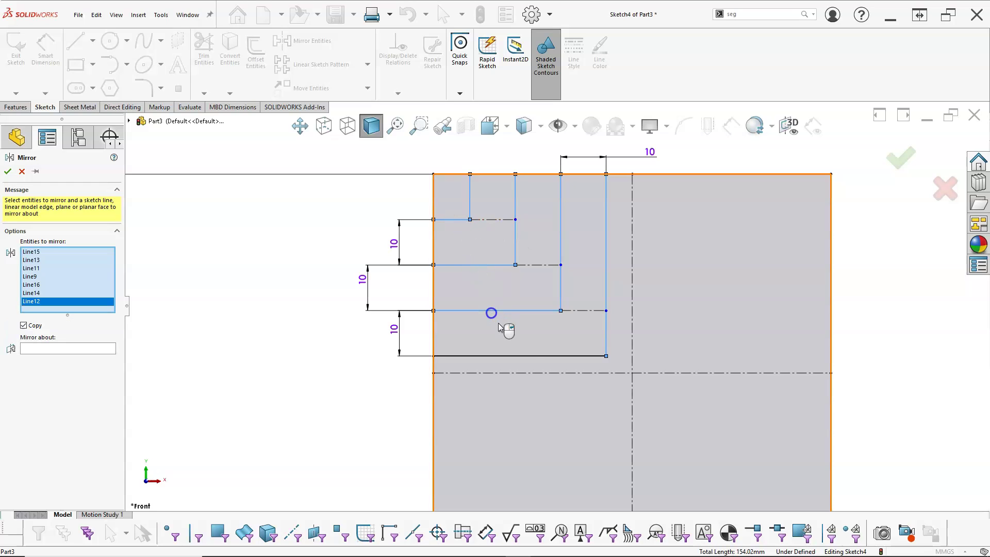
{"action": "left_click", "coordinate": [543, 355]}
{"action": "left_click", "coordinate": [633, 288]}
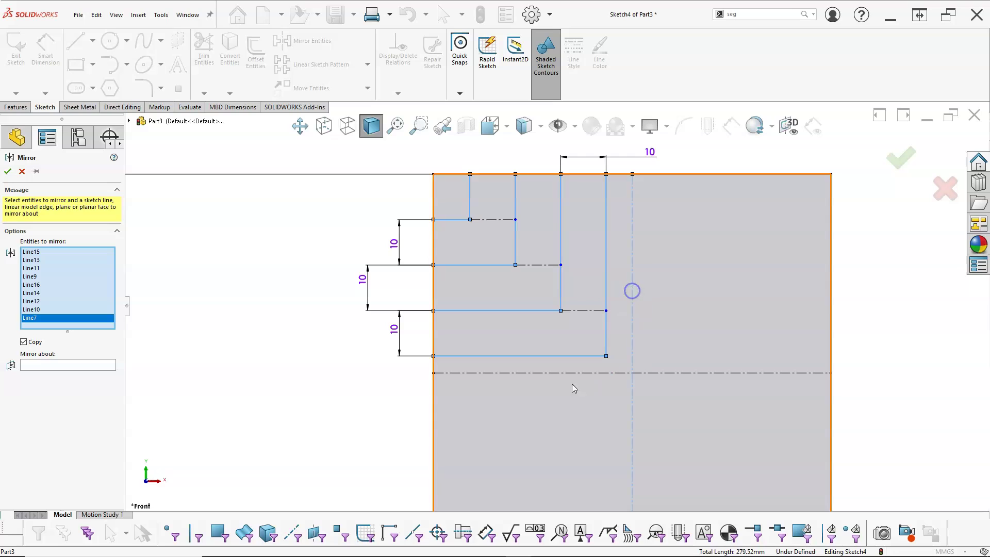
{"action": "left_click", "coordinate": [634, 293]}
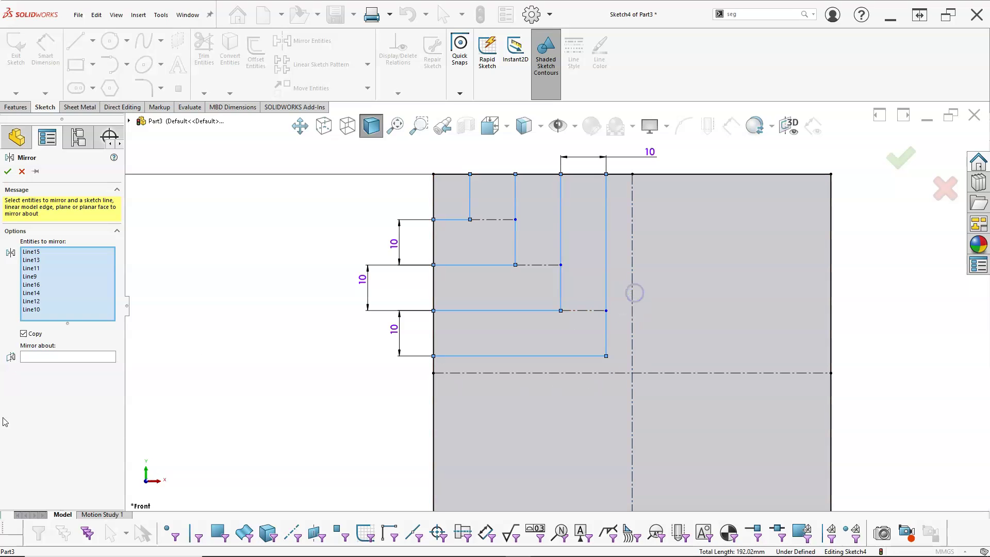
{"action": "left_click", "coordinate": [60, 356]}
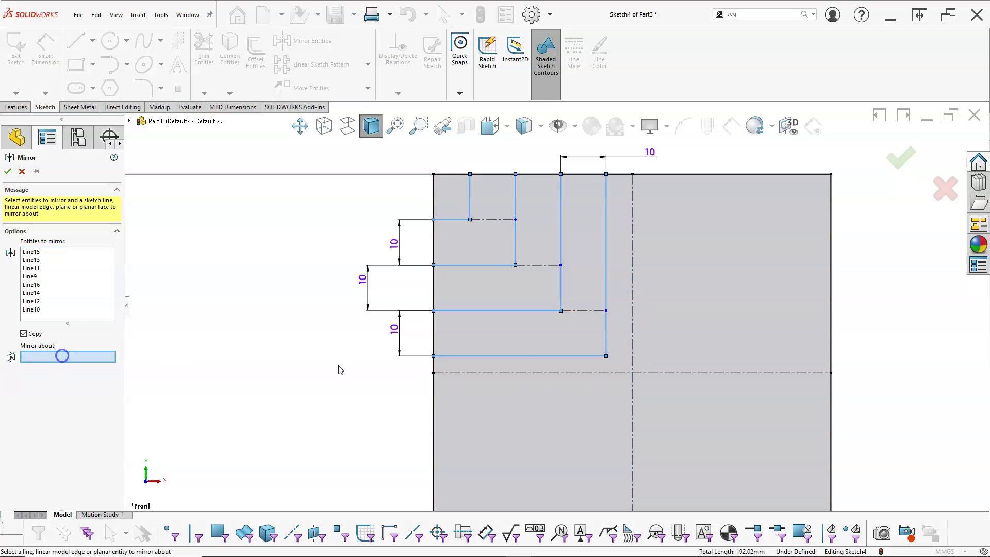
{"action": "left_click", "coordinate": [634, 323]}
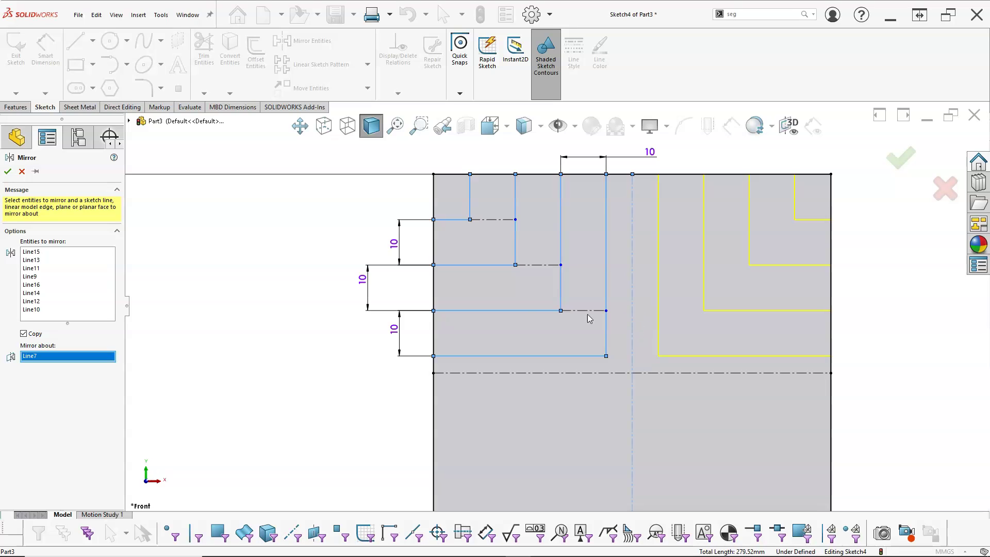
{"action": "left_click", "coordinate": [23, 171]}
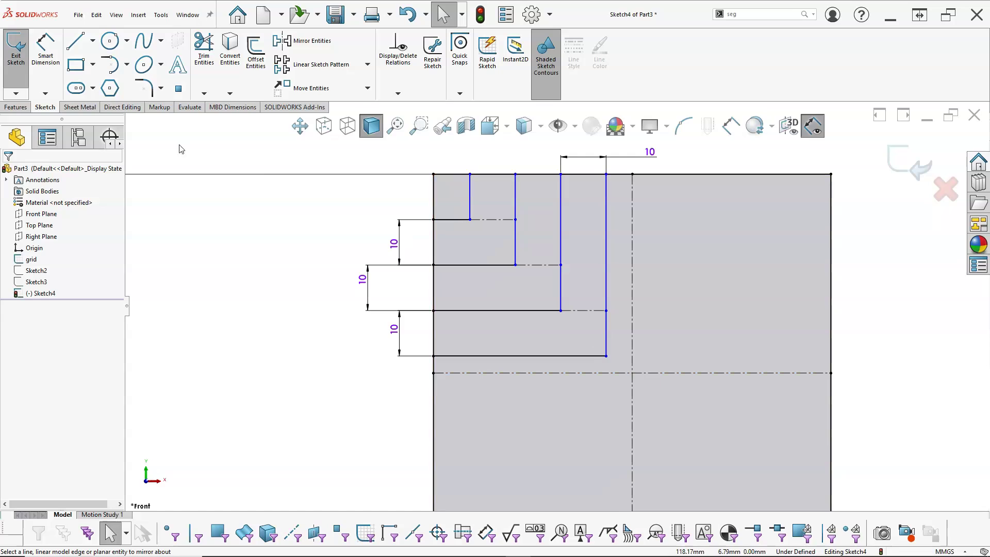
Step: Place a sketch point at the intersection of the square's horizontal and vertical centerlines
{"action": "left_click", "coordinate": [178, 88]}
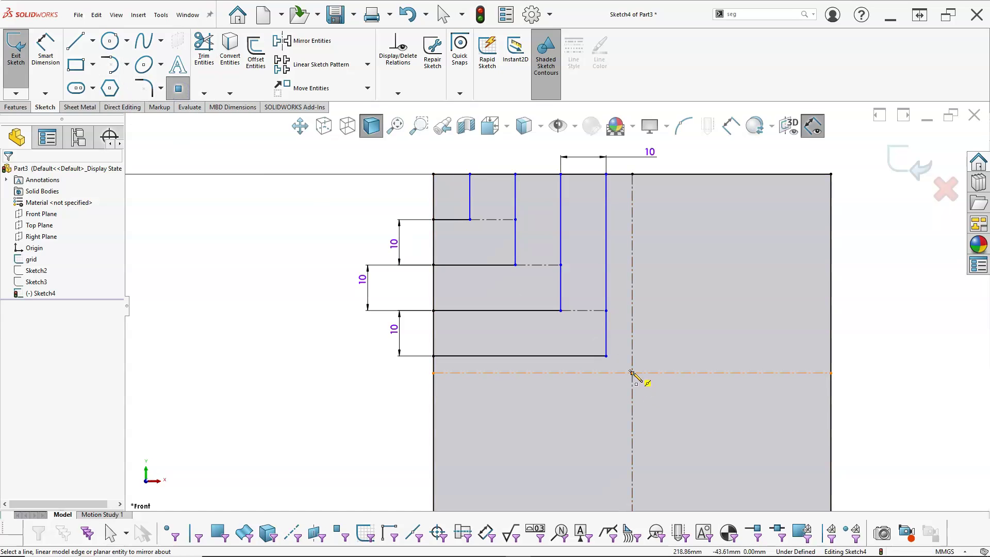
{"action": "left_click", "coordinate": [632, 372]}
{"action": "right_click", "coordinate": [367, 393]}
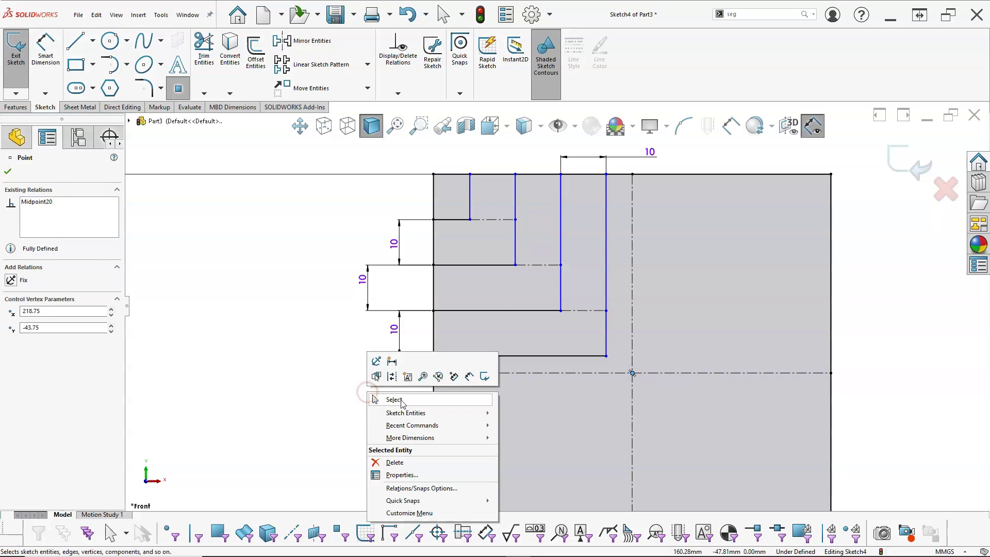
{"action": "left_click", "coordinate": [402, 399]}
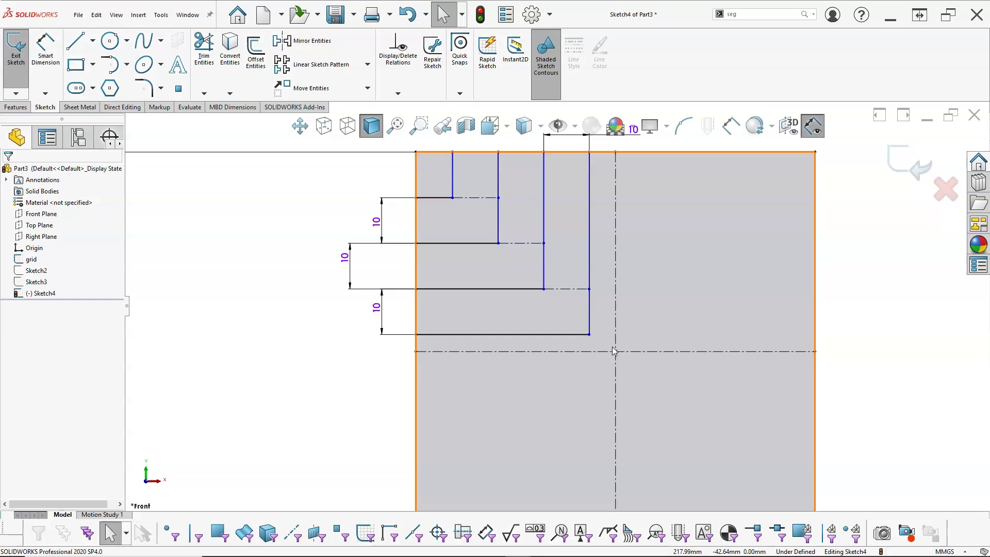
{"action": "scroll", "coordinate": [543, 343], "scroll_direction": "up", "scroll_amount": 1}
{"action": "left_click", "coordinate": [363, 66]}
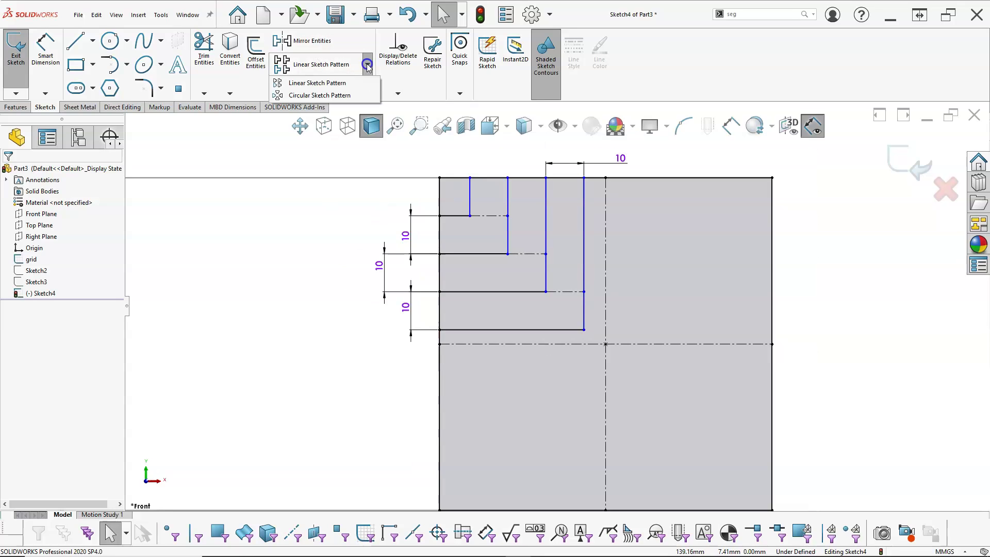
{"action": "left_click", "coordinate": [322, 94]}
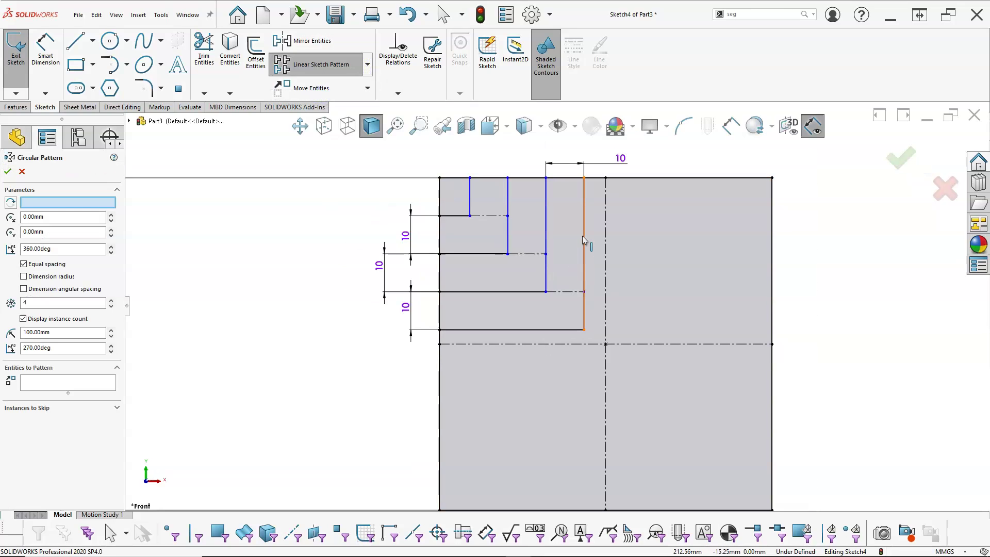
{"action": "left_click", "coordinate": [595, 194]}
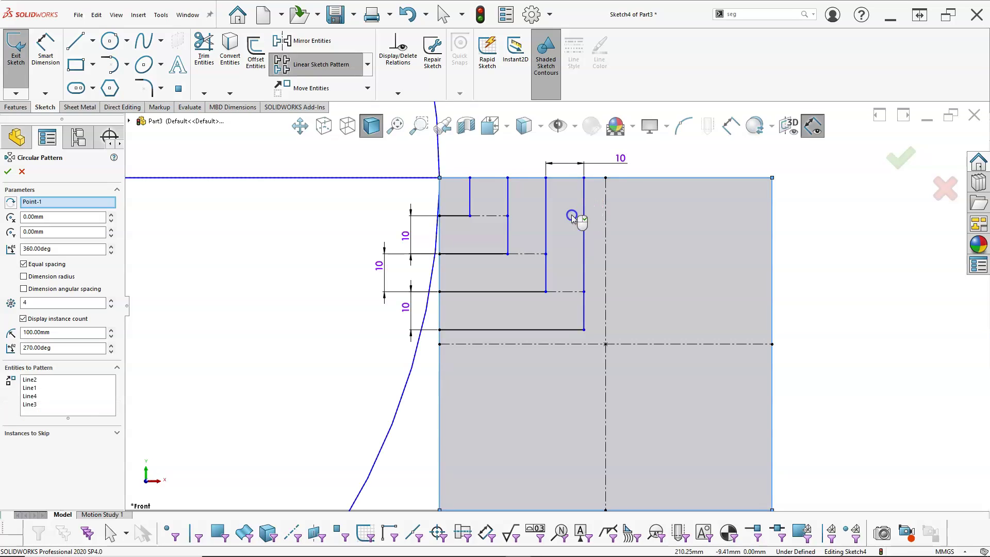
{"action": "left_click", "coordinate": [29, 202]}
{"action": "left_click", "coordinate": [606, 344]}
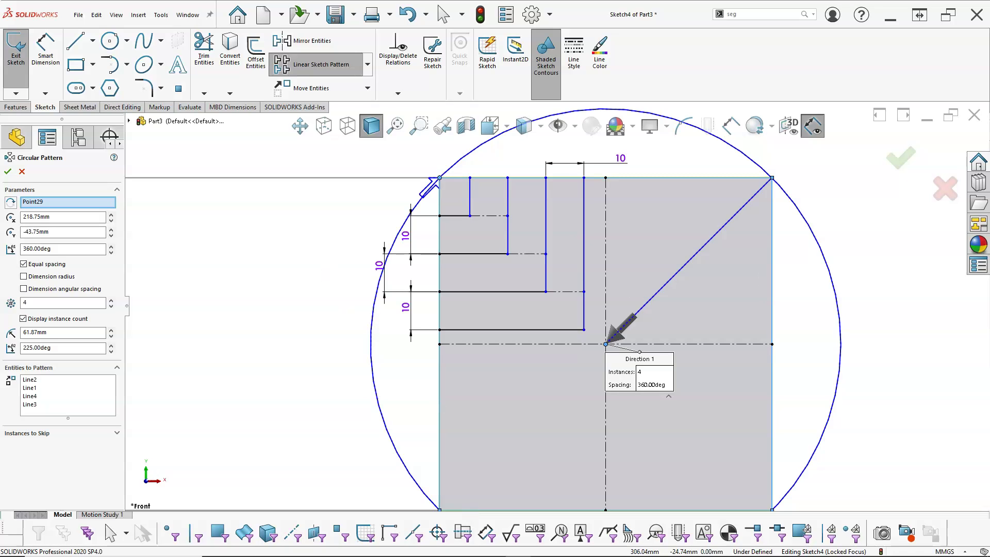
{"action": "left_click_drag", "start_coordinate": [989, 71], "coordinate": [397, 58]}
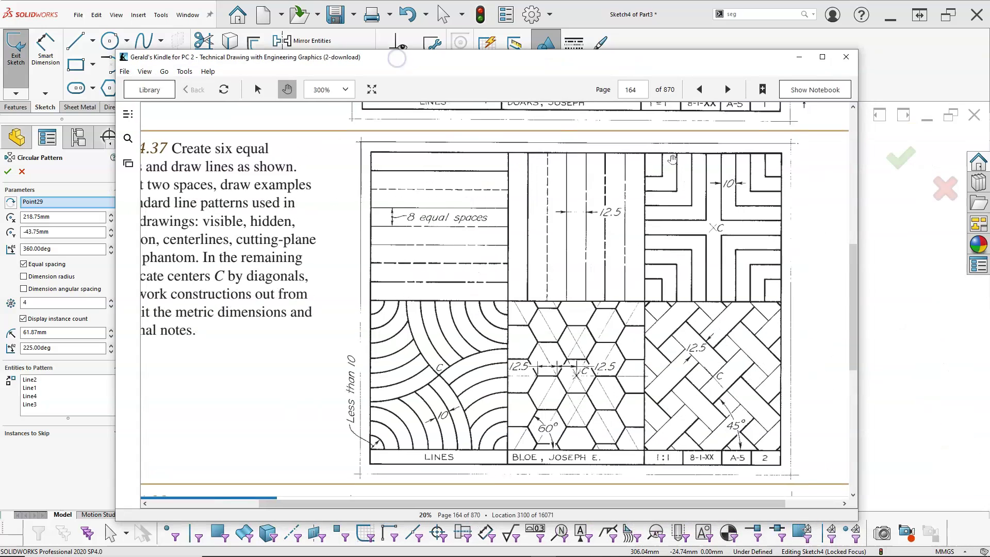
{"action": "left_click_drag", "start_coordinate": [687, 58], "coordinate": [989, 58]}
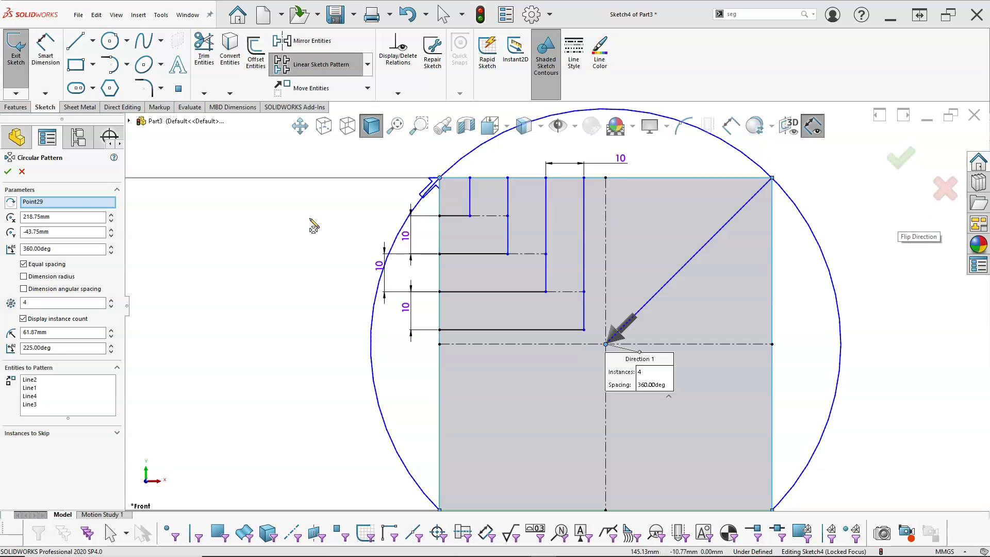
{"action": "left_click", "coordinate": [22, 172]}
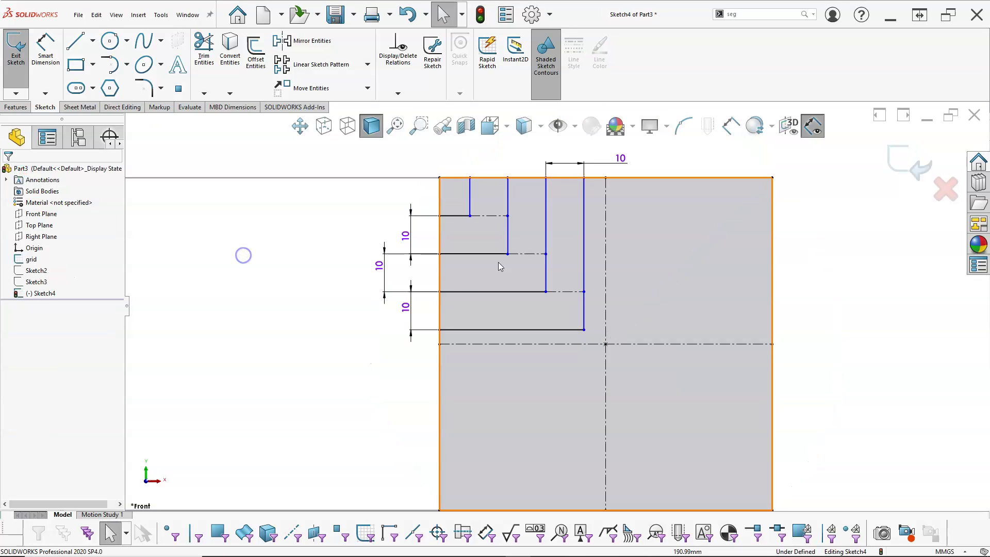
Step: Mirror the eight lines forming the four nested L-shapes about the square's vertical centerline, keeping the originals
{"action": "left_click", "coordinate": [469, 196]}
{"action": "left_click", "coordinate": [456, 215], "text": "ctrl"}
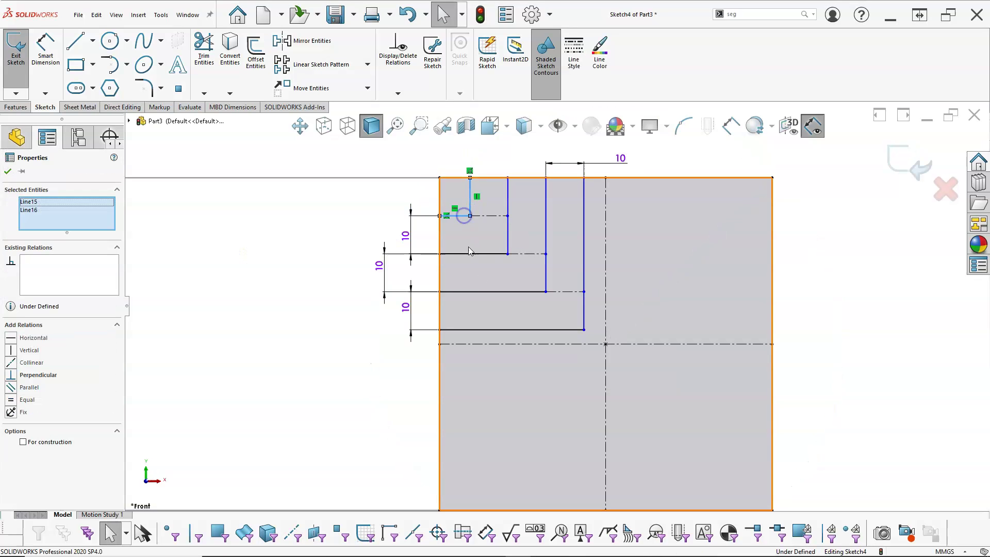
{"action": "left_click", "coordinate": [468, 253], "text": "ctrl"}
{"action": "left_click", "coordinate": [510, 292], "text": "ctrl"}
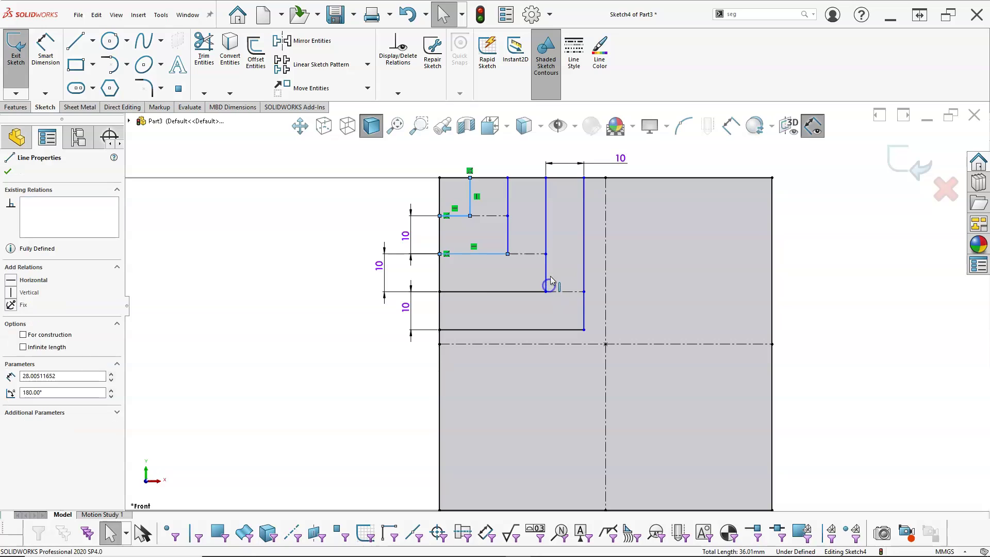
{"action": "left_click", "coordinate": [546, 275], "text": "ctrl"}
{"action": "left_click", "coordinate": [508, 238], "text": "ctrl"}
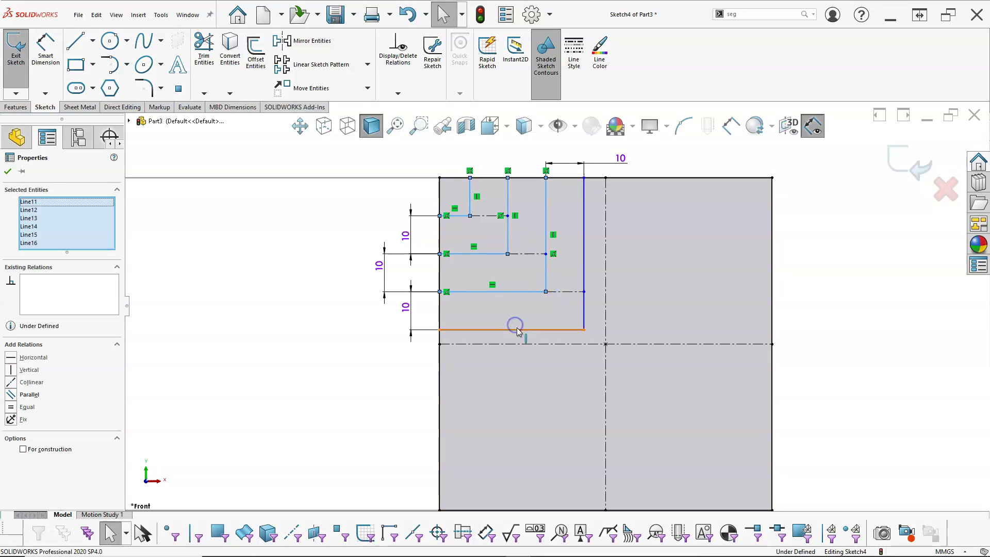
{"action": "left_click", "coordinate": [573, 329], "text": "ctrl"}
{"action": "left_click", "coordinate": [584, 310], "text": "ctrl"}
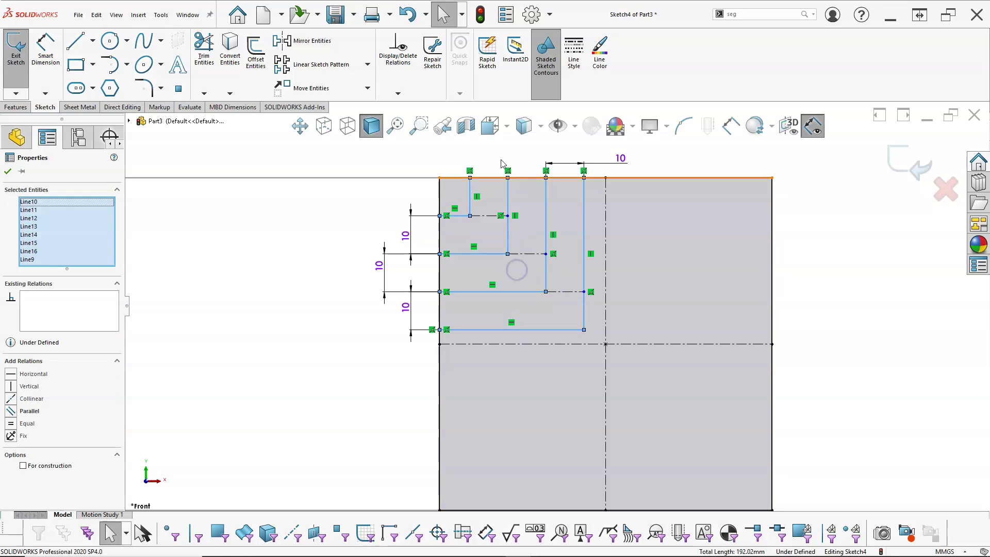
{"action": "left_click", "coordinate": [310, 41]}
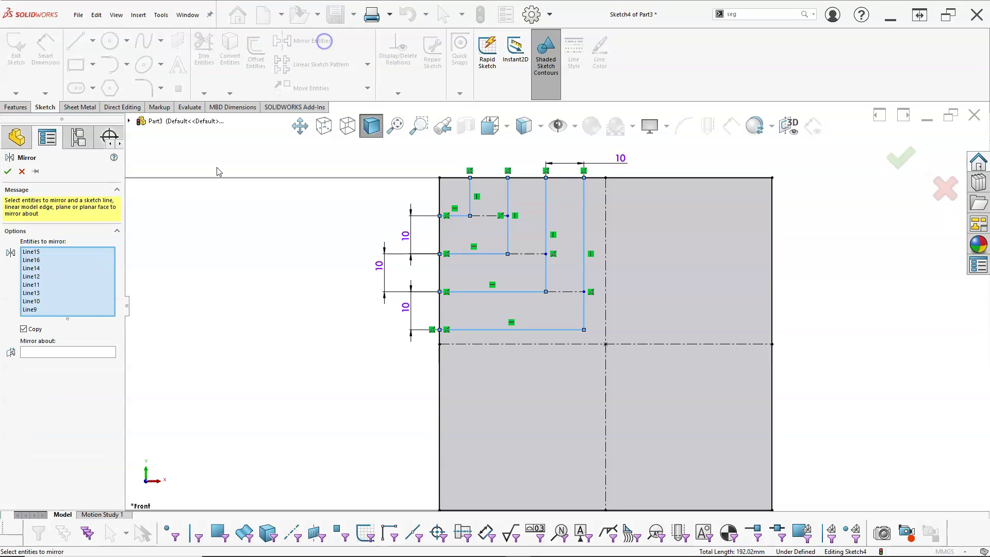
{"action": "left_click", "coordinate": [606, 296]}
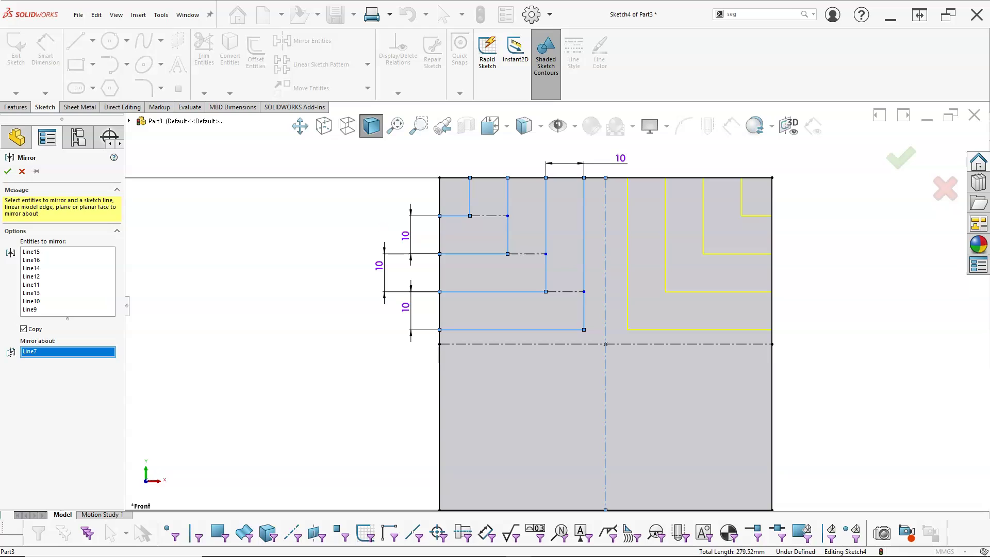
{"action": "left_click", "coordinate": [9, 171]}
Step: Mirror both upper sets of nested L-shapes, including their short construction lines, about the square's horizontal centerline
{"action": "mouse_move", "coordinate": [352, 160]}
{"action": "left_mouse_down"}
{"action": "mouse_move", "coordinate": [700, 318]}
{"action": "mouse_move", "coordinate": [792, 337]}
{"action": "left_mouse_up"}
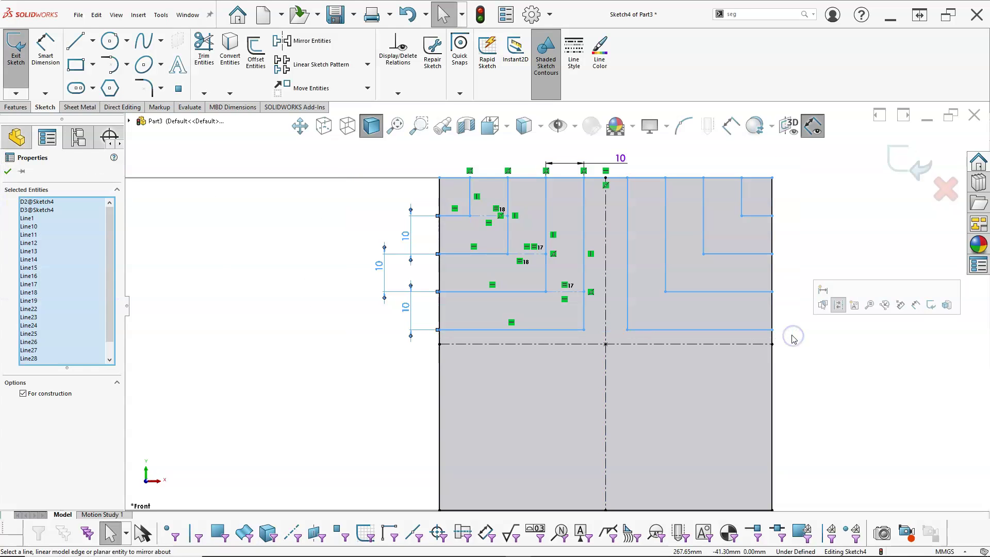
{"action": "left_click", "coordinate": [305, 41]}
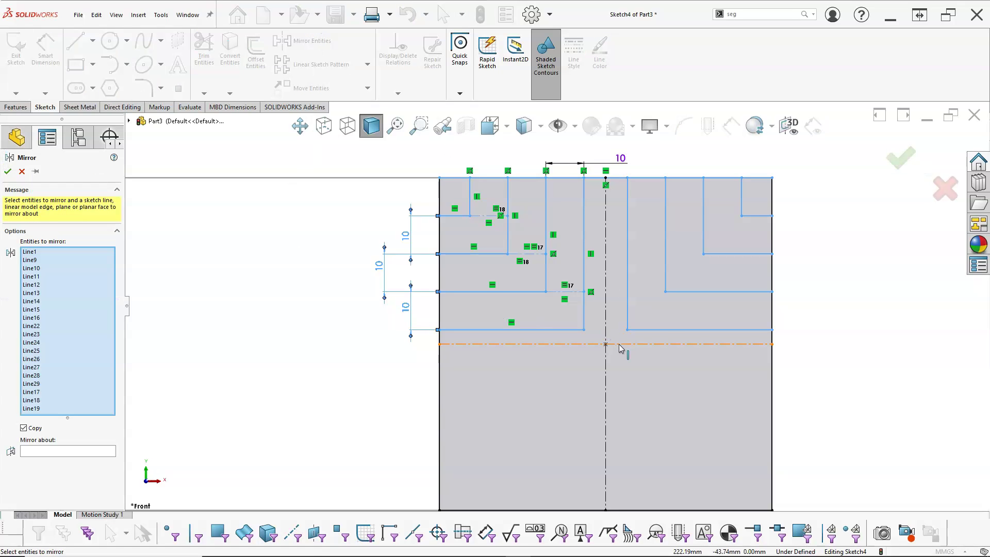
{"action": "left_click", "coordinate": [81, 450]}
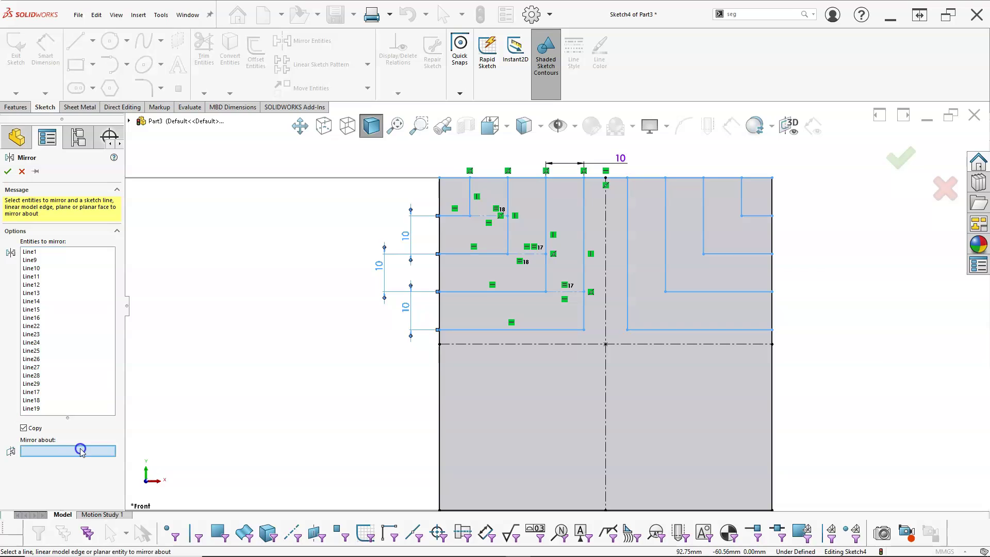
{"action": "left_click", "coordinate": [685, 344]}
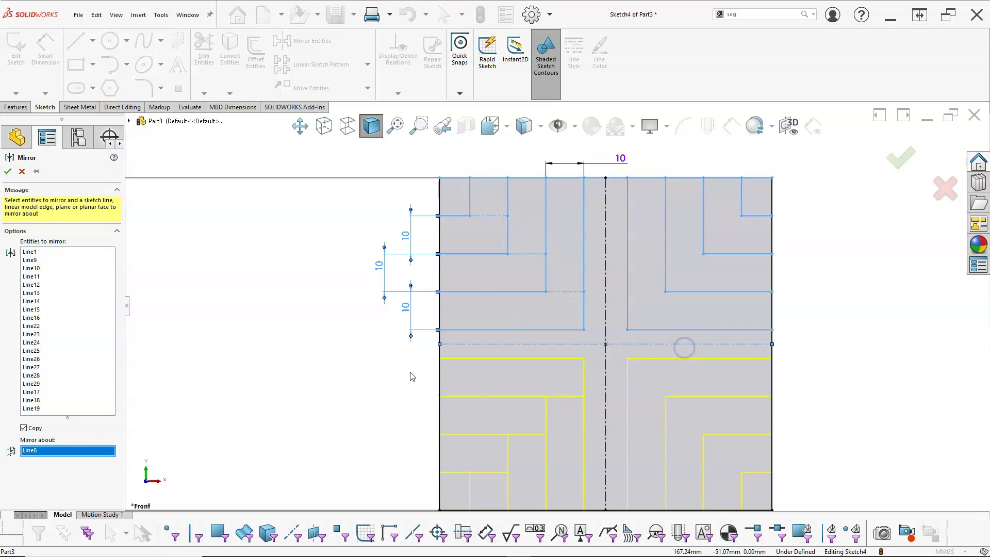
{"action": "scroll", "coordinate": [532, 429], "scroll_direction": "up", "scroll_amount": 2}
{"action": "scroll", "coordinate": [533, 428], "scroll_direction": "down", "scroll_amount": 2}
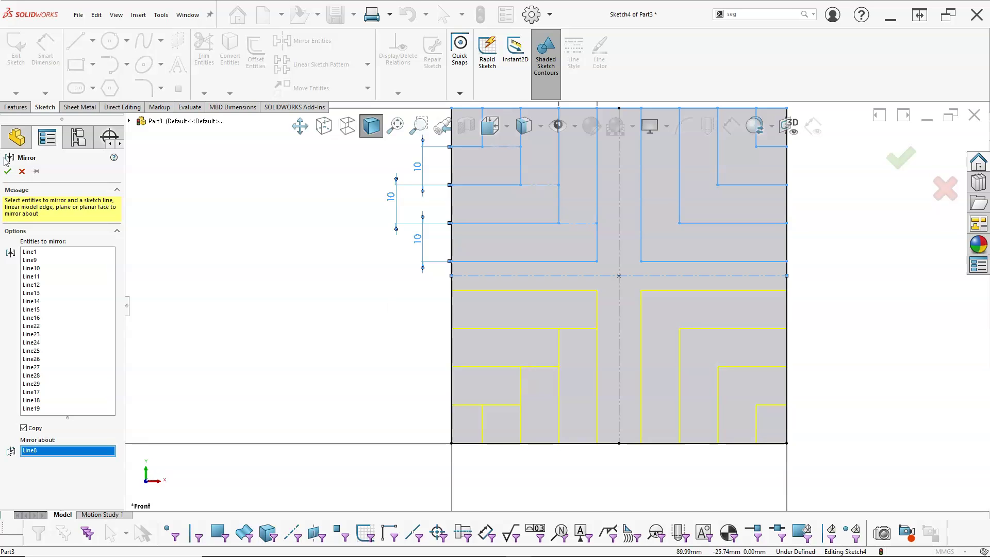
{"action": "left_click", "coordinate": [8, 171]}
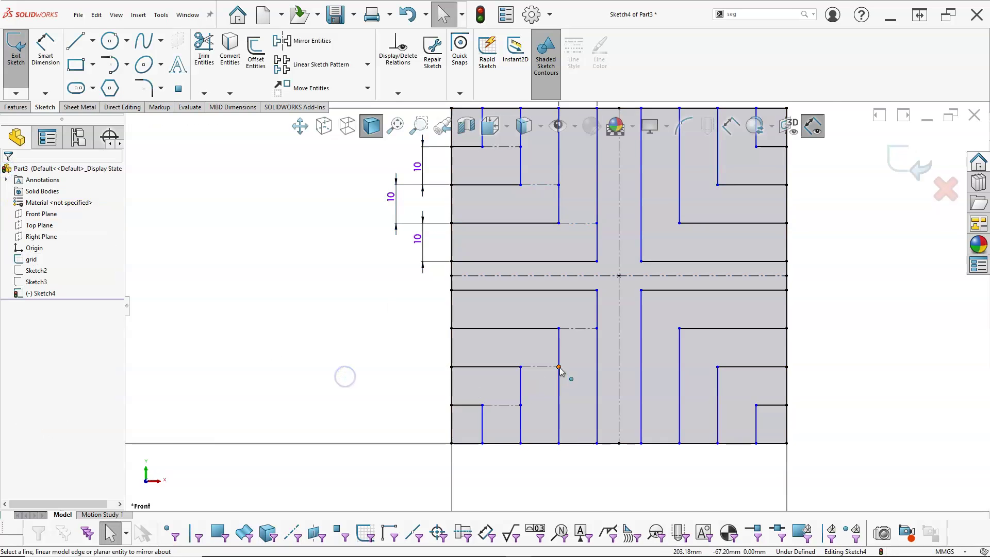
Step: Dimension the gap between the two long vertical lines flanking the square's vertical centerline at 10 mm in the upper half
{"action": "scroll", "coordinate": [559, 367], "scroll_direction": "down", "scroll_amount": 2}
{"action": "scroll", "coordinate": [546, 293], "scroll_direction": "up", "scroll_amount": 3}
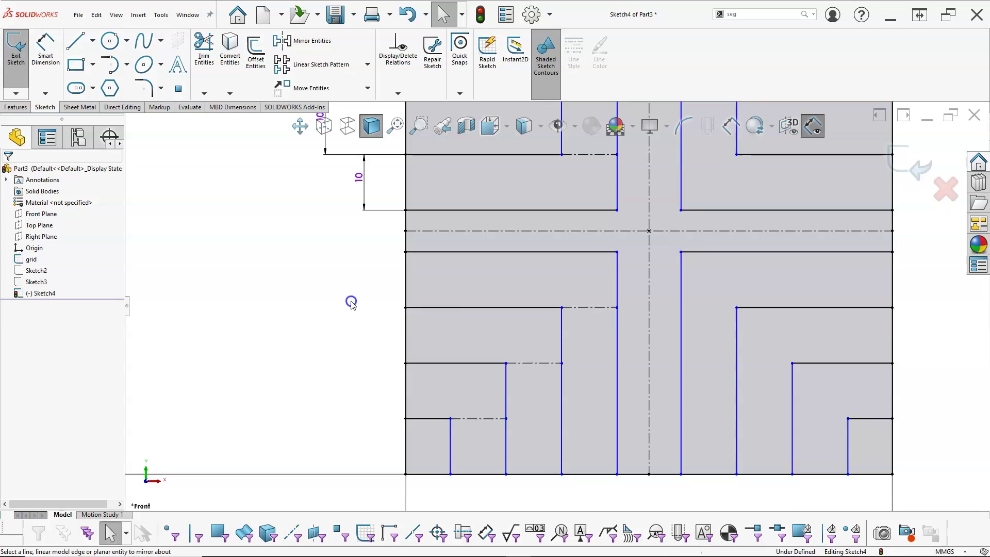
{"action": "scroll", "coordinate": [484, 273], "scroll_direction": "up", "scroll_amount": 1}
{"action": "scroll", "coordinate": [583, 223], "scroll_direction": "down", "scroll_amount": 2}
{"action": "left_click", "coordinate": [30, 51]}
{"action": "left_click", "coordinate": [580, 195]}
{"action": "left_click", "coordinate": [615, 195]}
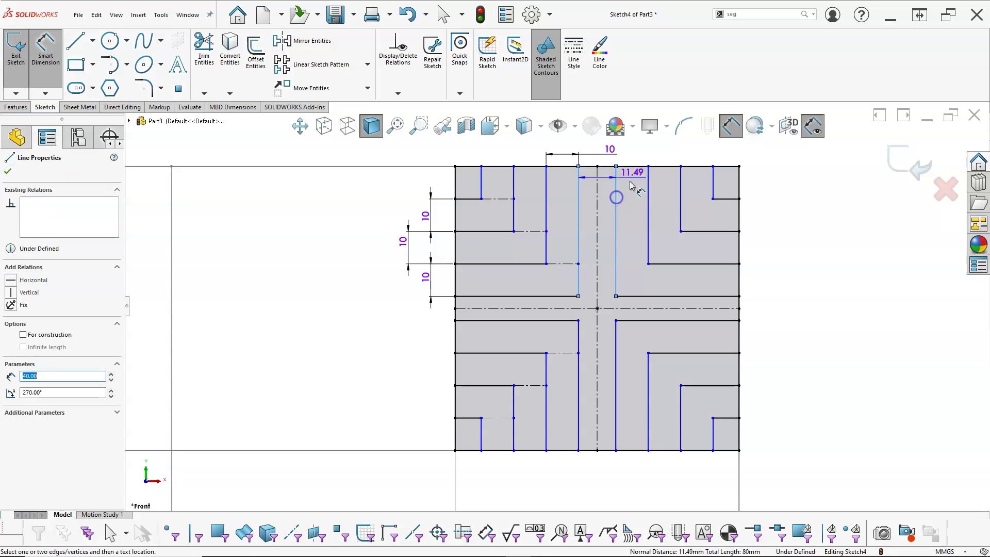
{"action": "left_click", "coordinate": [650, 155]}
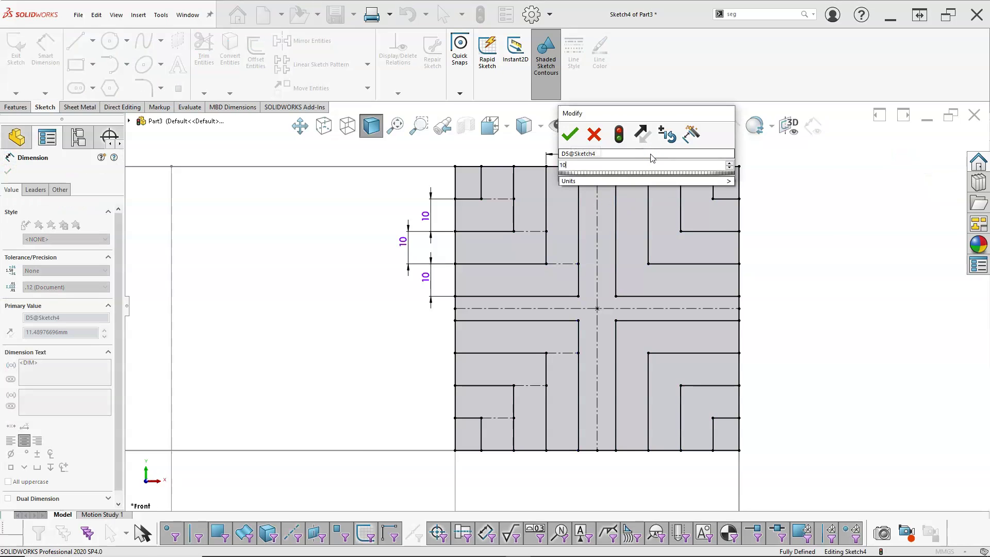
{"action": "key", "text": "Return"}
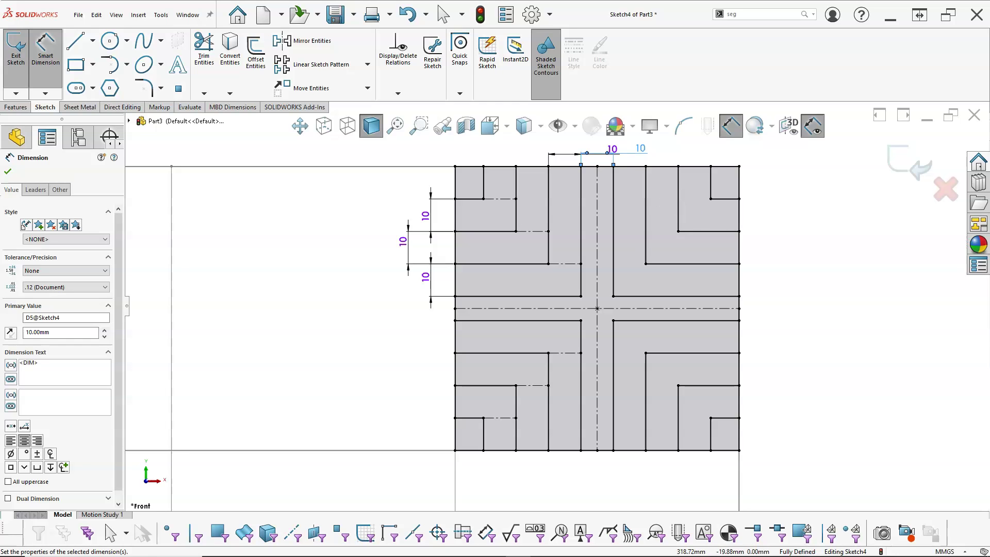
Step: Switch to the Kindle textbook to check the exercise figure's upper-right line pattern, move its window aside, and return to SOLIDWORKS
{"action": "key", "text": "alt+Tab"}
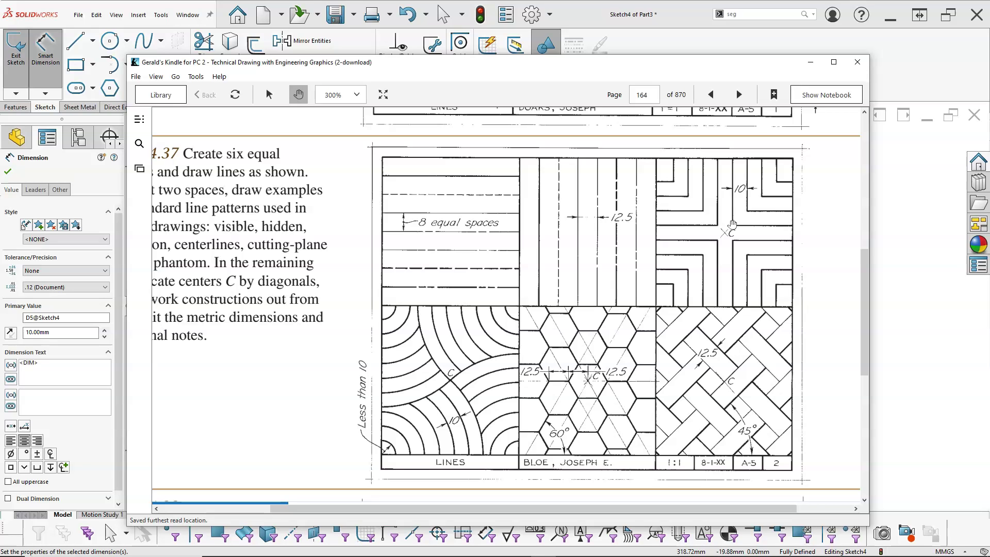
{"action": "left_click_drag", "start_coordinate": [562, 63], "coordinate": [854, 130]}
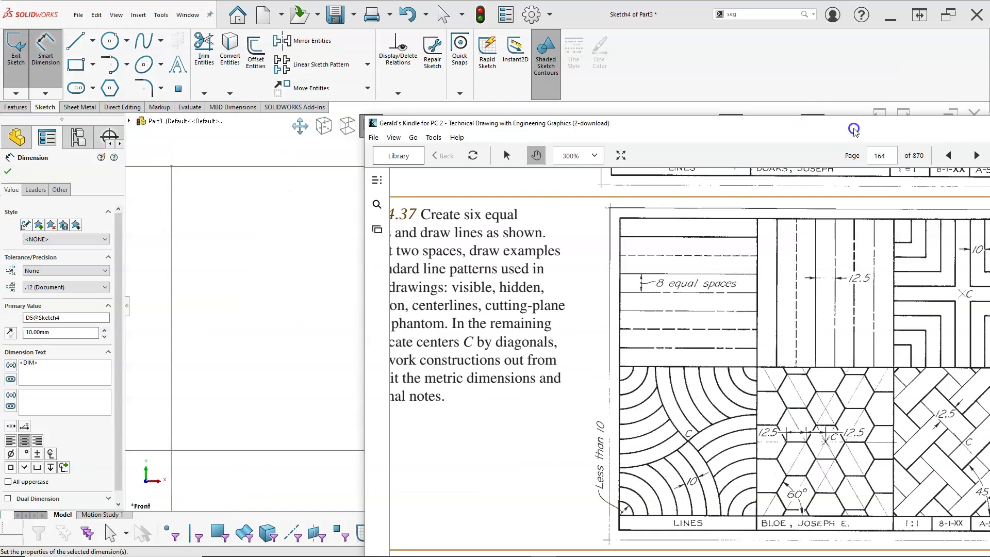
{"action": "key", "text": "alt+Tab"}
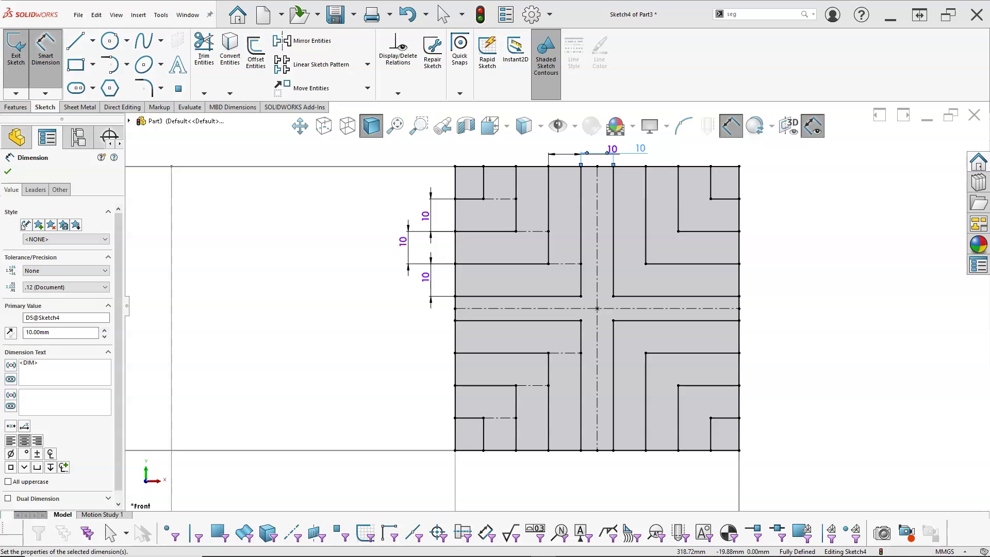
Step: Rebuild and exit the nested L-shape sketch, fit the whole six-cell grid in view, and clear the selection
{"action": "key", "text": "ctrl+b"}
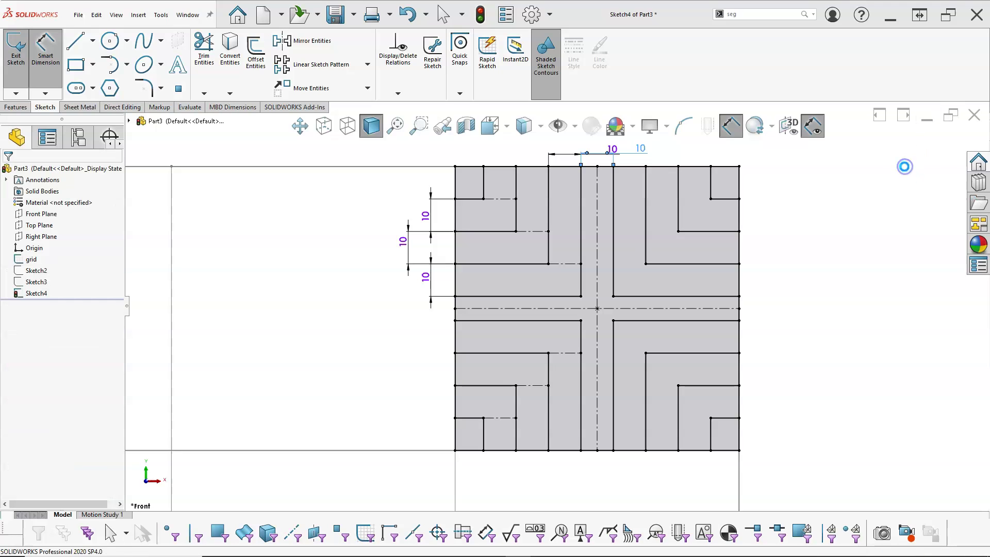
{"action": "key", "text": "f"}
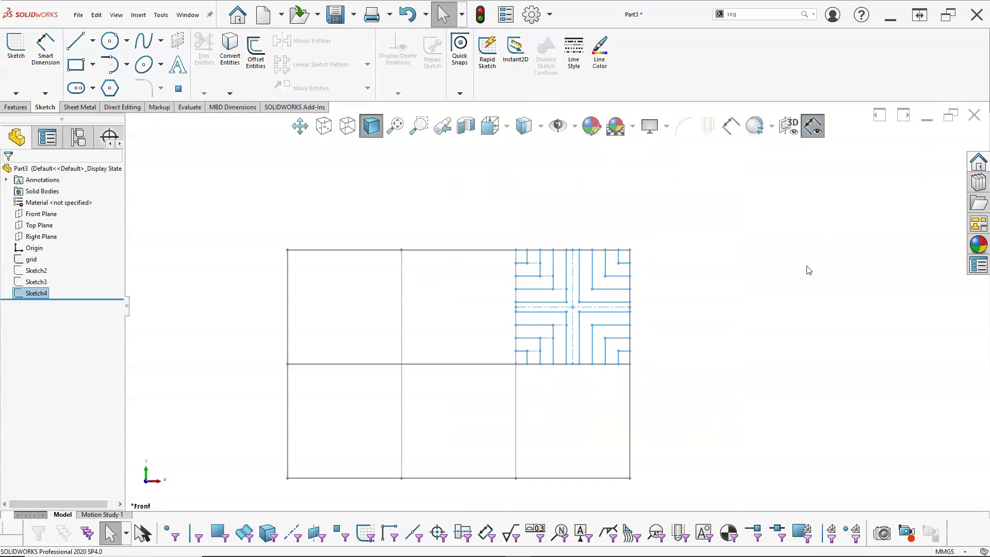
{"action": "left_click", "coordinate": [688, 327]}
{"action": "scroll", "coordinate": [508, 441], "scroll_direction": "down", "scroll_amount": 1}
{"action": "scroll", "coordinate": [468, 433], "scroll_direction": "up", "scroll_amount": 1}
{"action": "scroll", "coordinate": [464, 432], "scroll_direction": "down", "scroll_amount": 2}
{"action": "scroll", "coordinate": [572, 273], "scroll_direction": "up", "scroll_amount": 1}
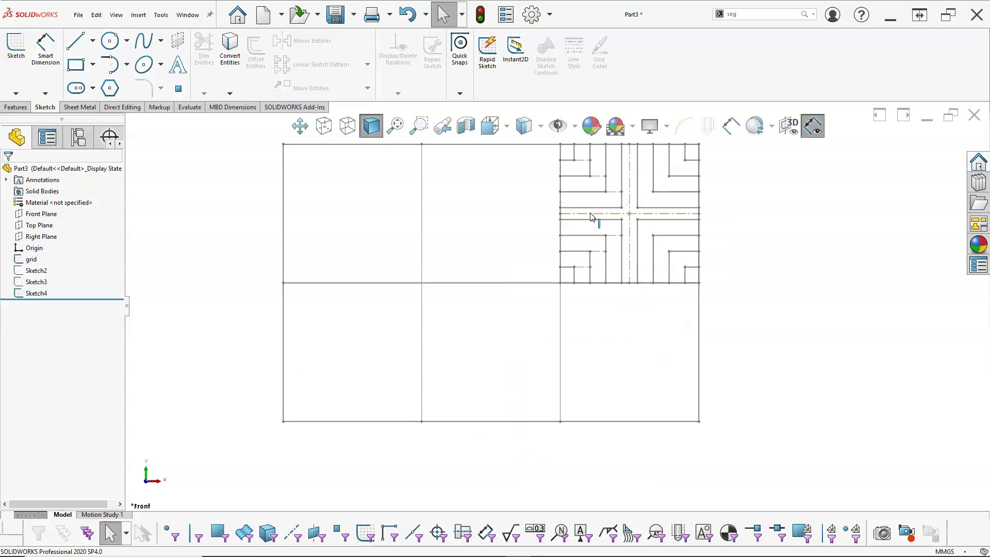
Step: Hide Sketch4, the nested L-shape pattern in the grid's upper-right cell
{"action": "left_click", "coordinate": [42, 295]}
{"action": "left_click", "coordinate": [47, 281]}
{"action": "left_click", "coordinate": [177, 314]}
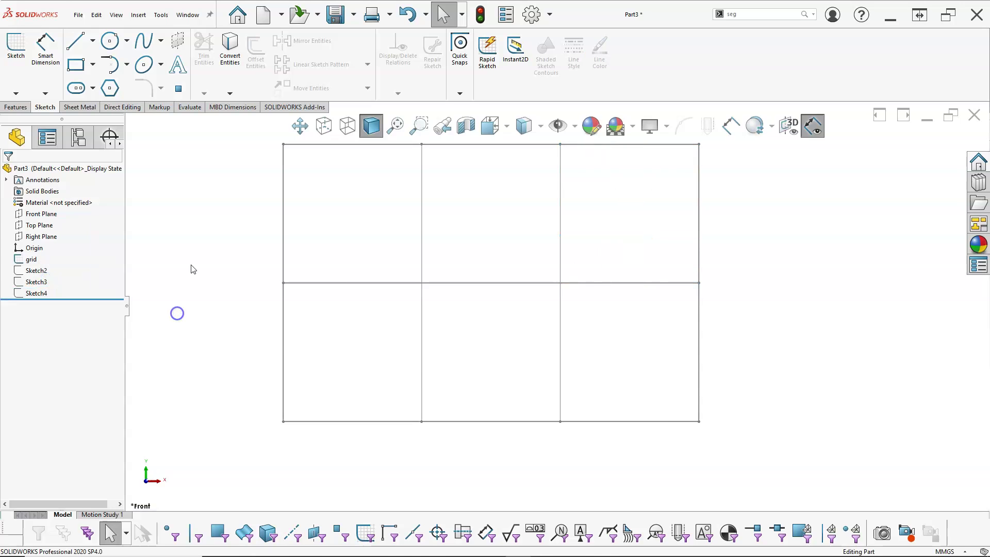